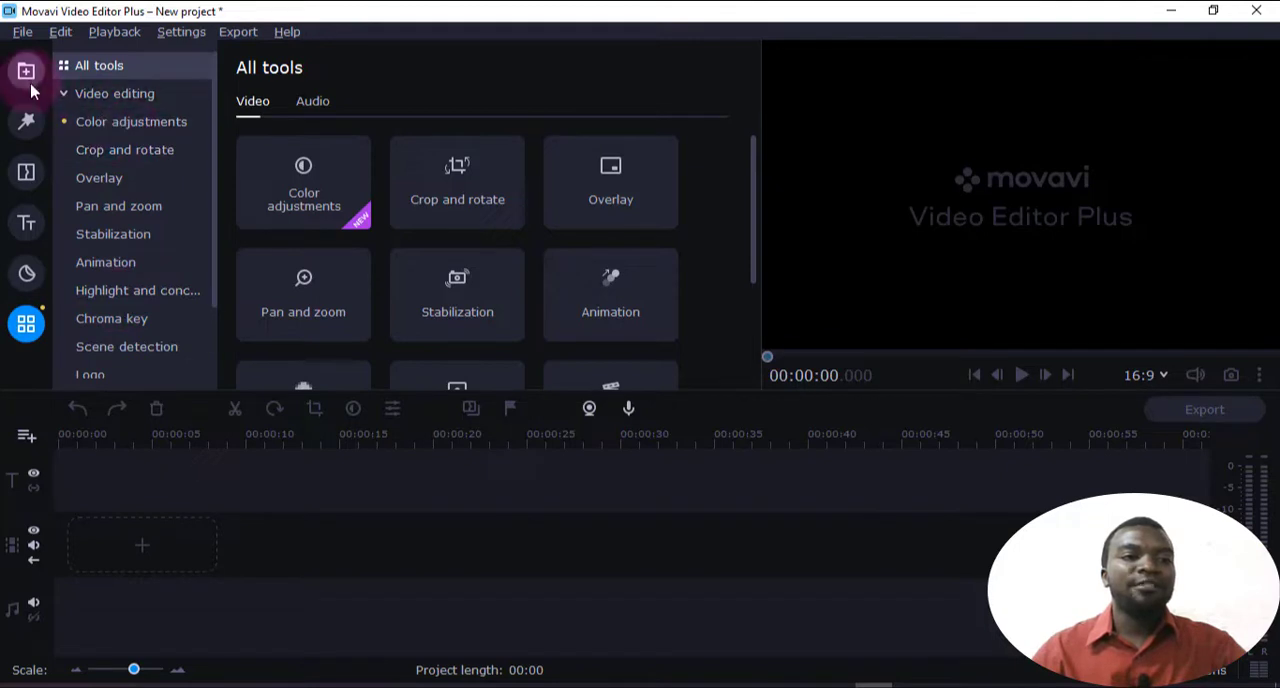
Add the clip "for musking 9.1.22.mp4" from the media bin to the timeline's video track
{"action": "left_click", "coordinate": [27, 73]}
{"action": "scroll", "coordinate": [465, 286], "scroll_direction": "up", "scroll_amount": 1}
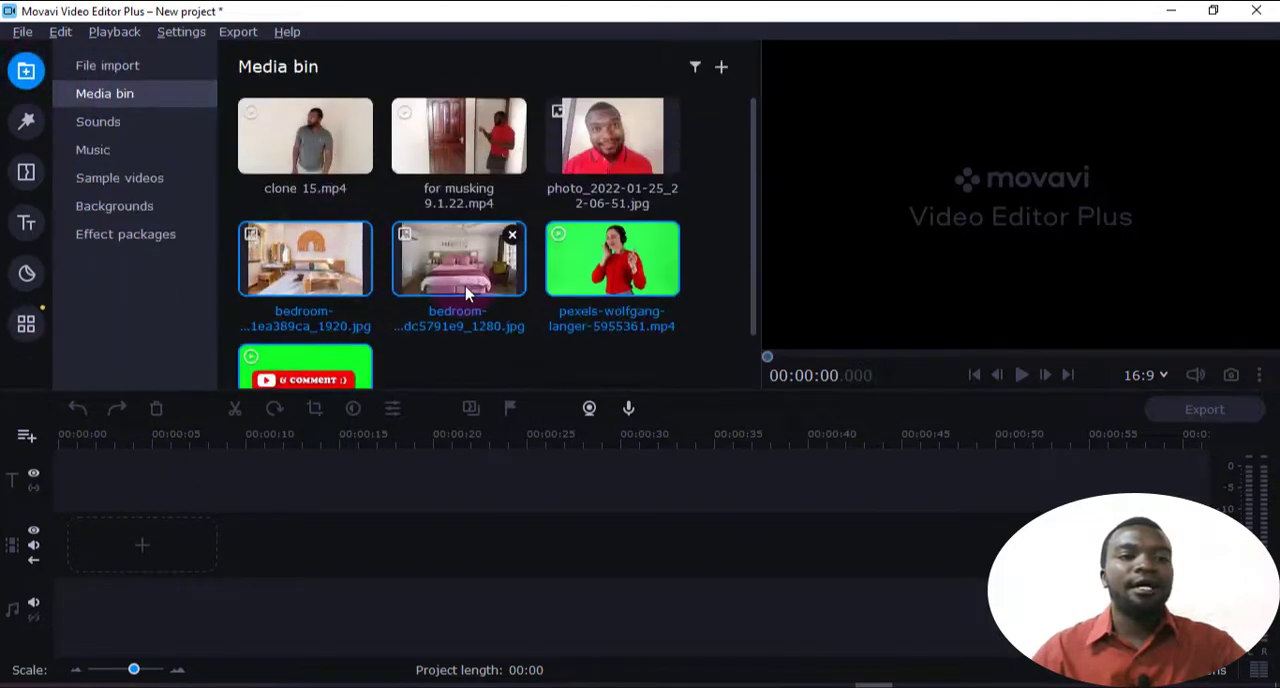
{"action": "left_click", "coordinate": [454, 137]}
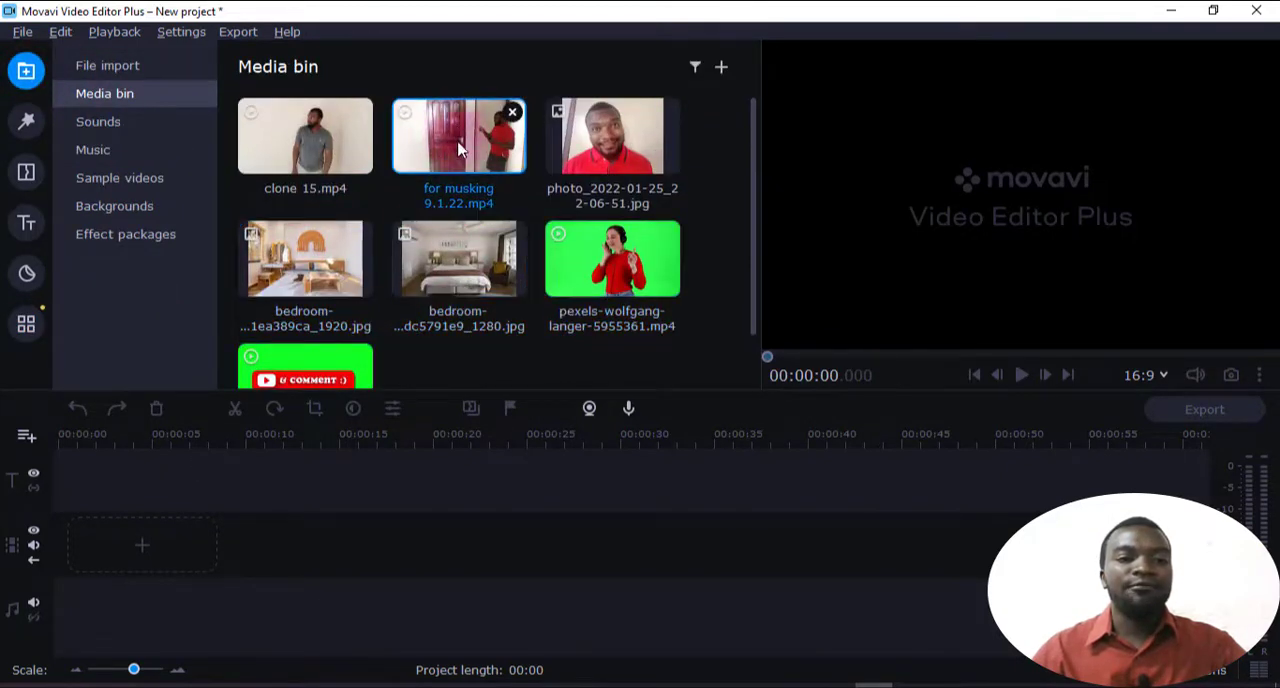
{"action": "left_click", "coordinate": [437, 154]}
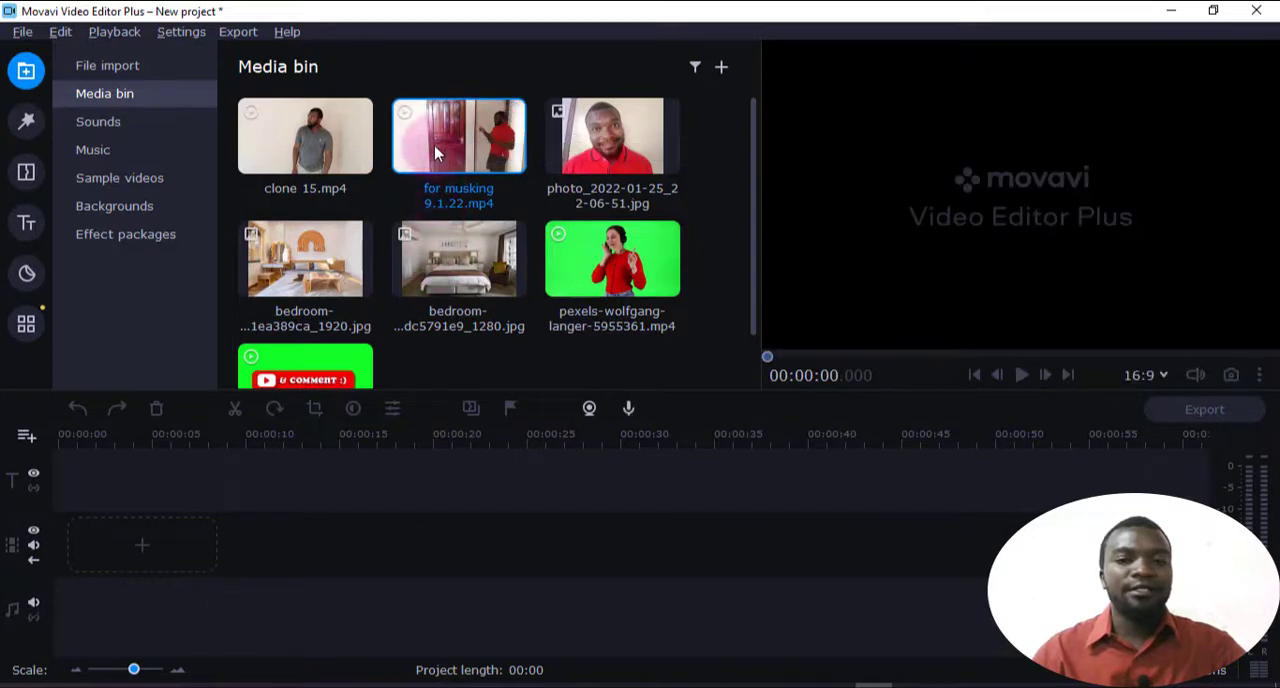
{"action": "left_click_drag", "start_coordinate": [436, 154], "coordinate": [296, 586]}
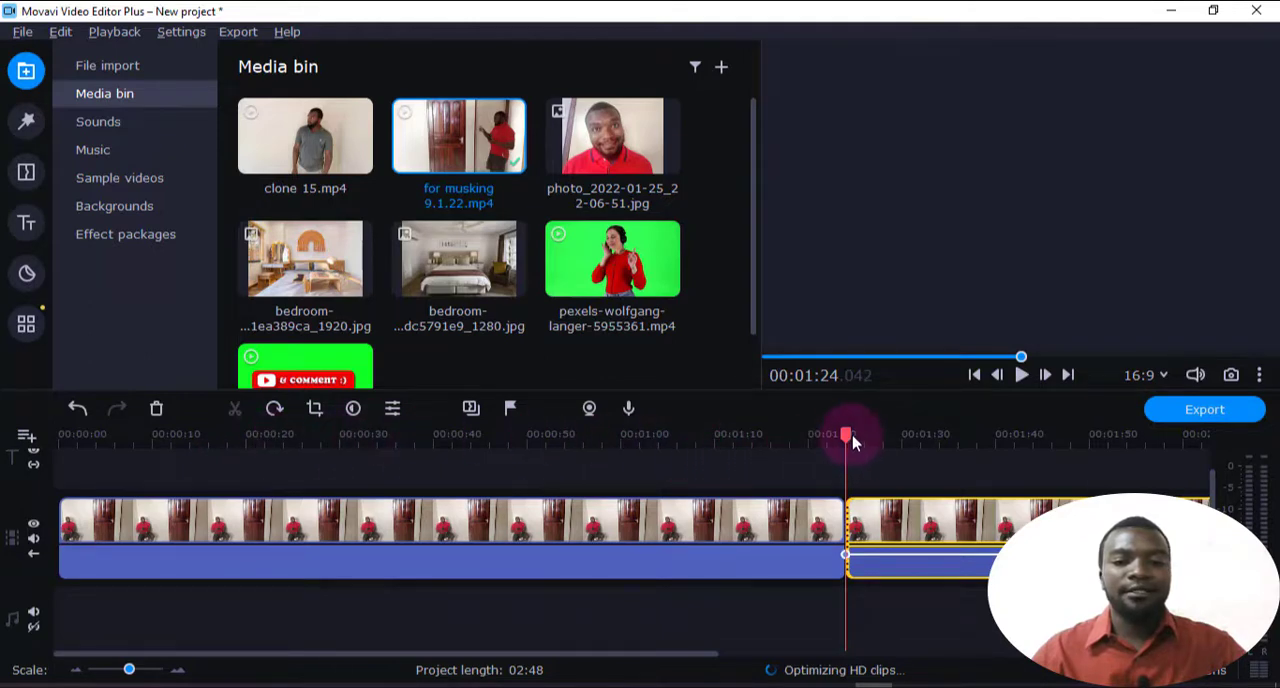
Scrub through the first timeline clip, preview the Magic Enhance color preset, and return to the clip at 00:00:40.500
{"action": "left_click_drag", "start_coordinate": [846, 440], "coordinate": [450, 440]}
{"action": "left_click_drag", "start_coordinate": [626, 437], "coordinate": [305, 447]}
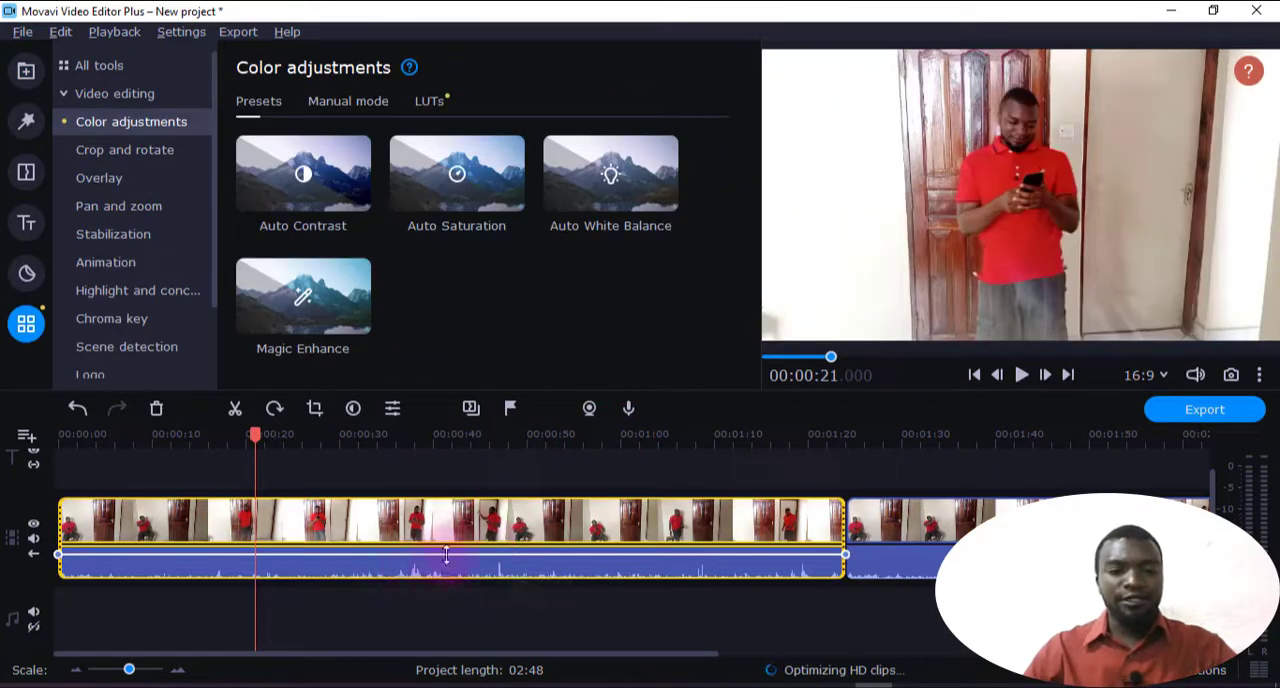
{"action": "left_click", "coordinate": [423, 528]}
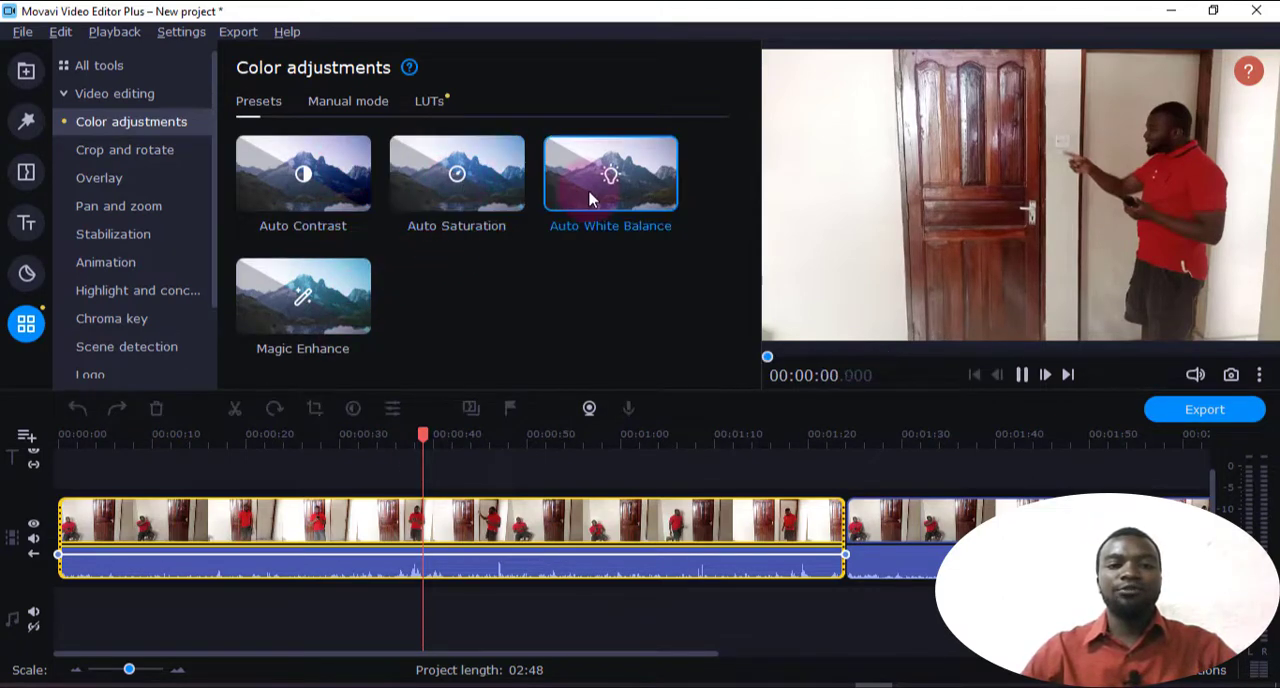
{"action": "left_click", "coordinate": [335, 308]}
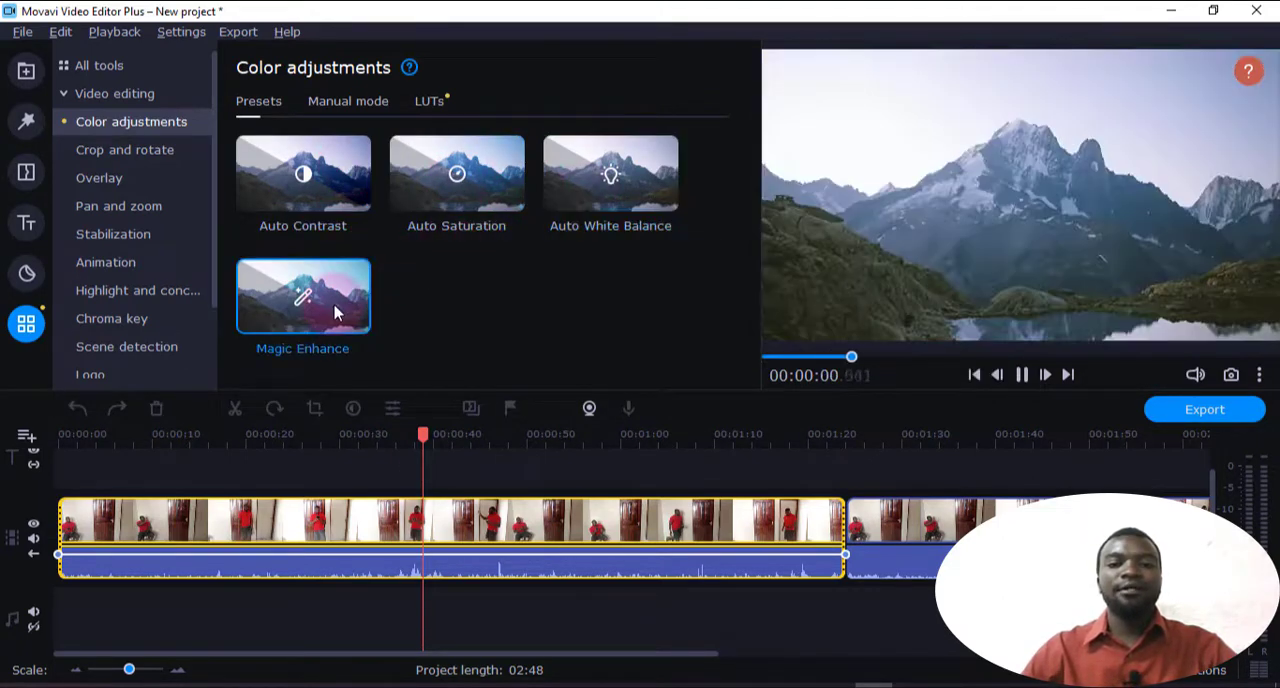
{"action": "left_click", "coordinate": [437, 520]}
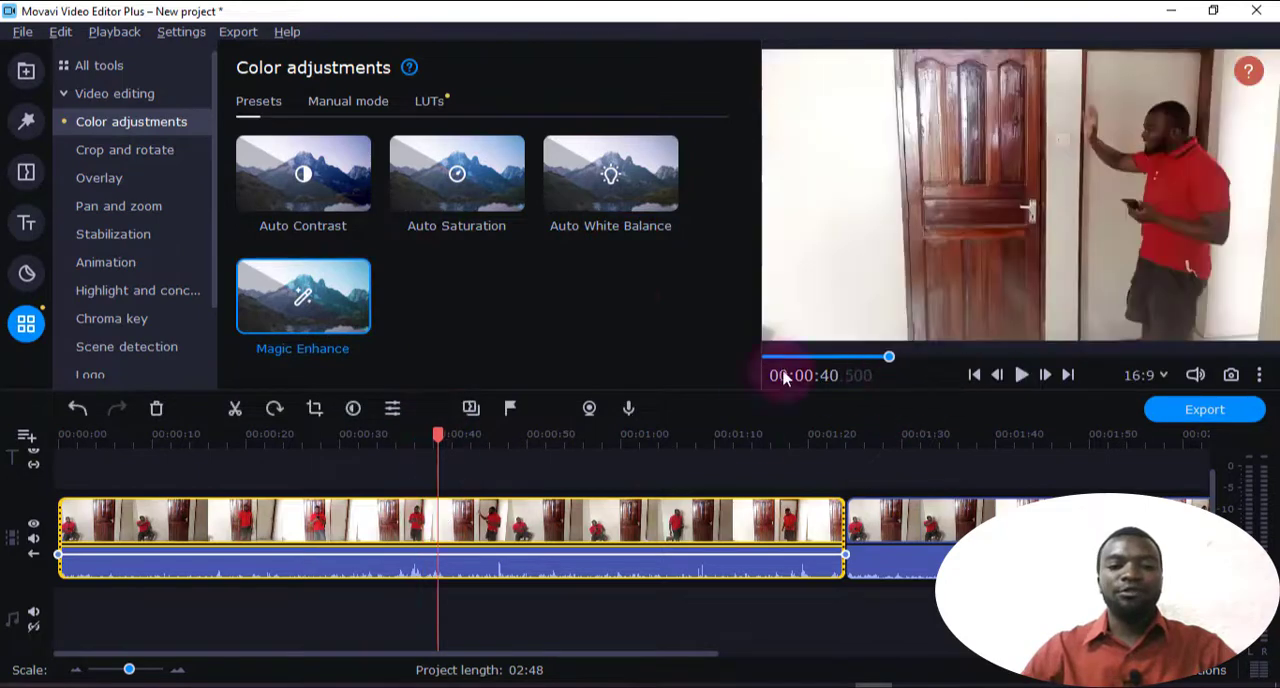
Manually adjust the first clip's color to brightness 51, contrast 29 and saturation 1.94, and play a short stretch
{"action": "left_click", "coordinate": [350, 102]}
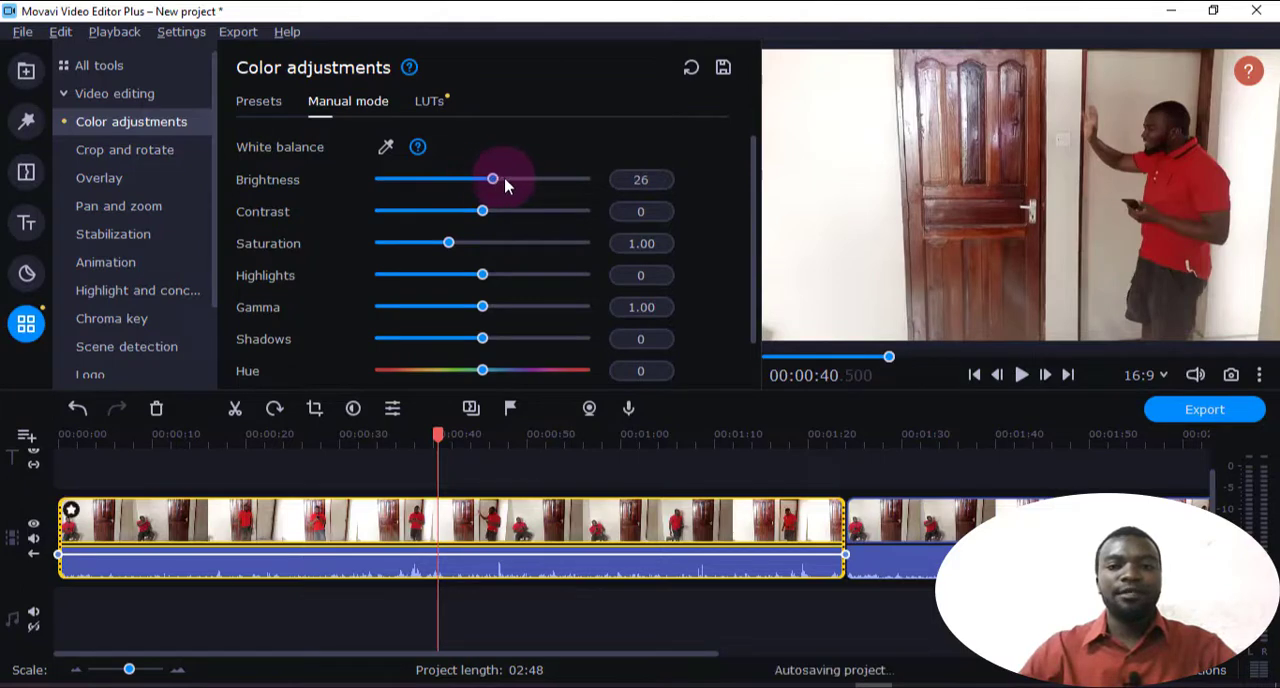
{"action": "left_click_drag", "start_coordinate": [521, 181], "coordinate": [508, 178]}
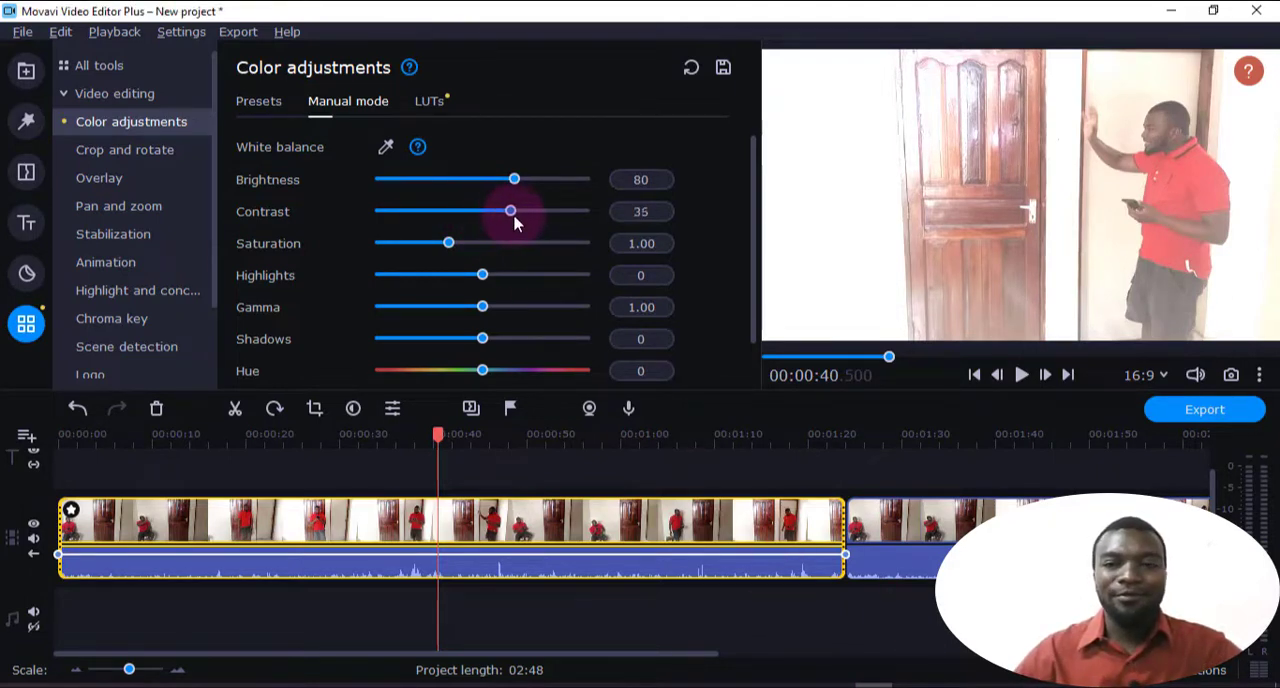
{"action": "left_click_drag", "start_coordinate": [514, 224], "coordinate": [472, 193]}
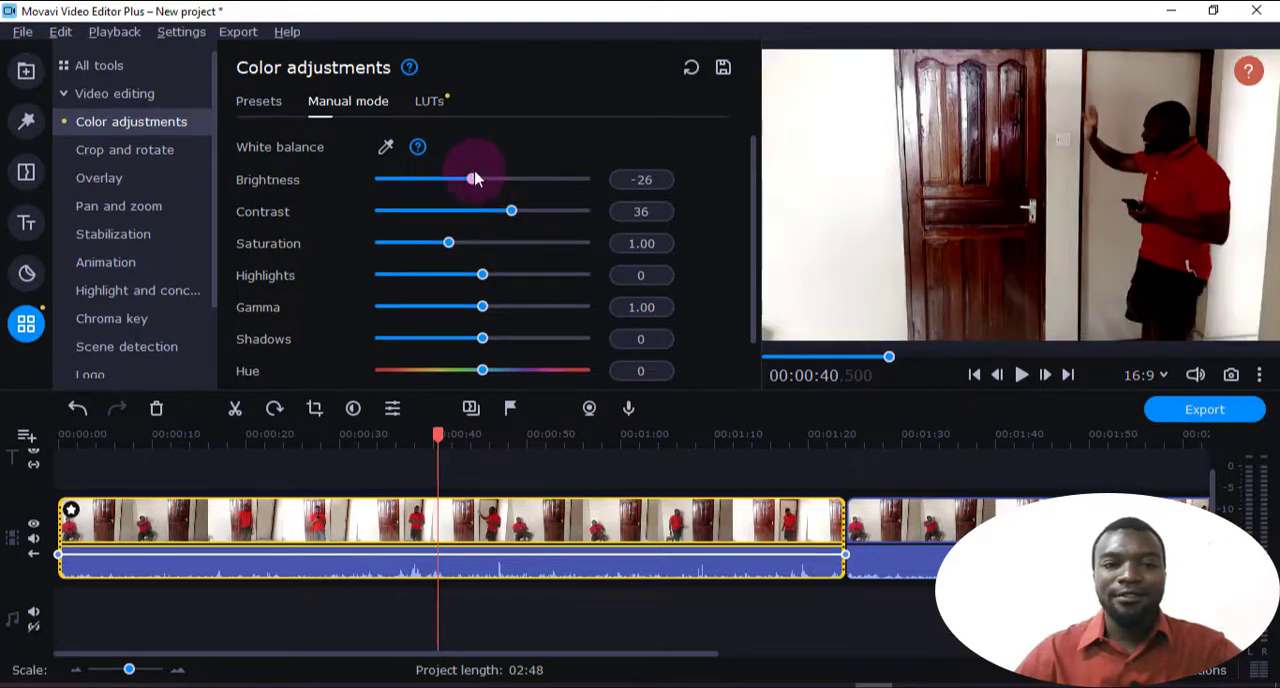
{"action": "left_click_drag", "start_coordinate": [487, 183], "coordinate": [490, 179]}
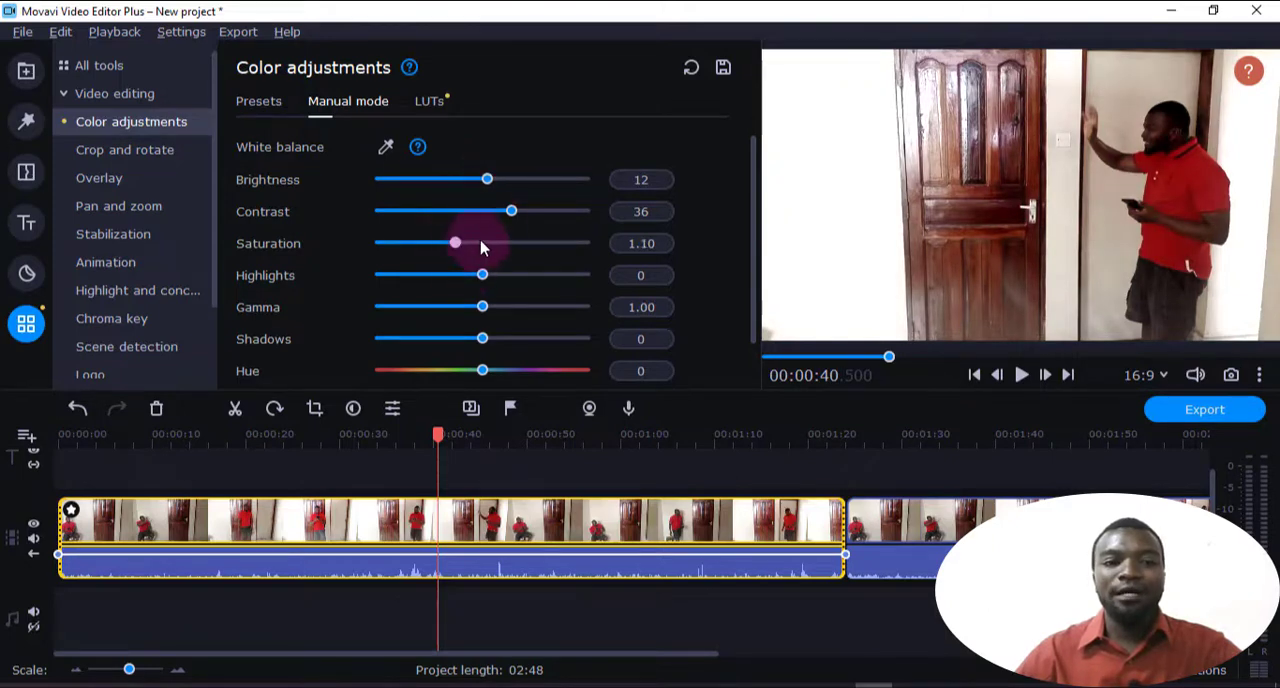
{"action": "left_click_drag", "start_coordinate": [461, 246], "coordinate": [515, 249]}
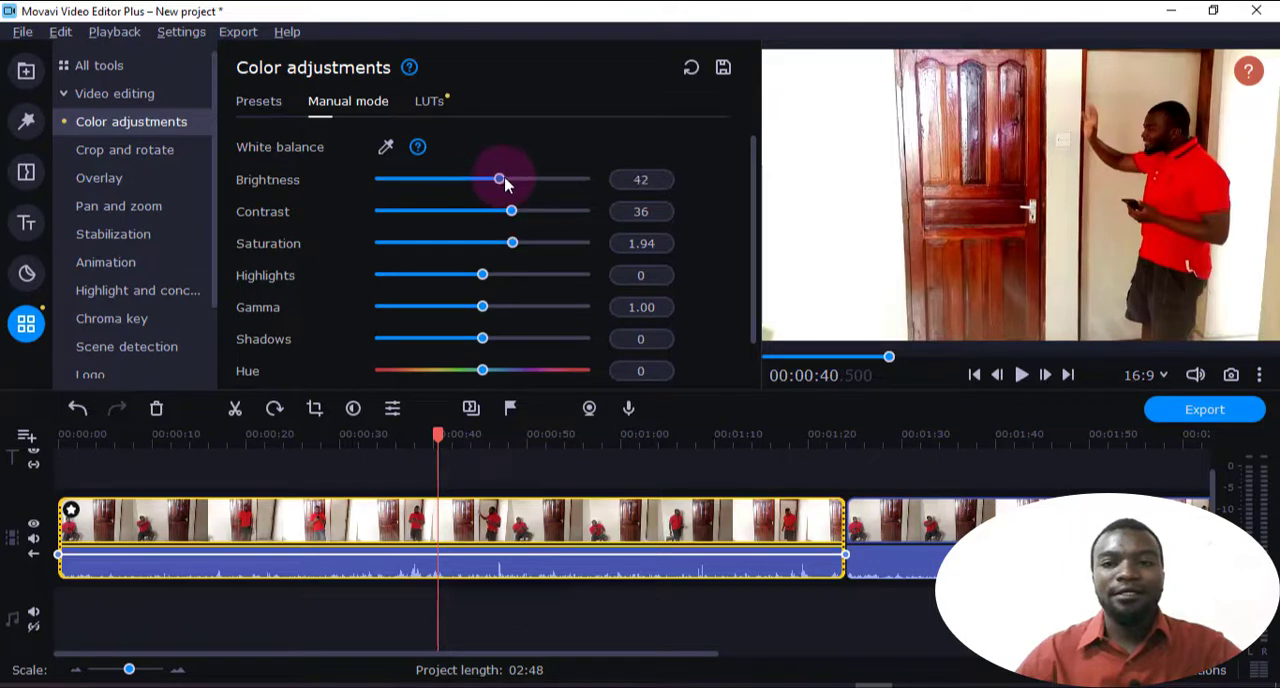
{"action": "left_click_drag", "start_coordinate": [505, 184], "coordinate": [507, 181]}
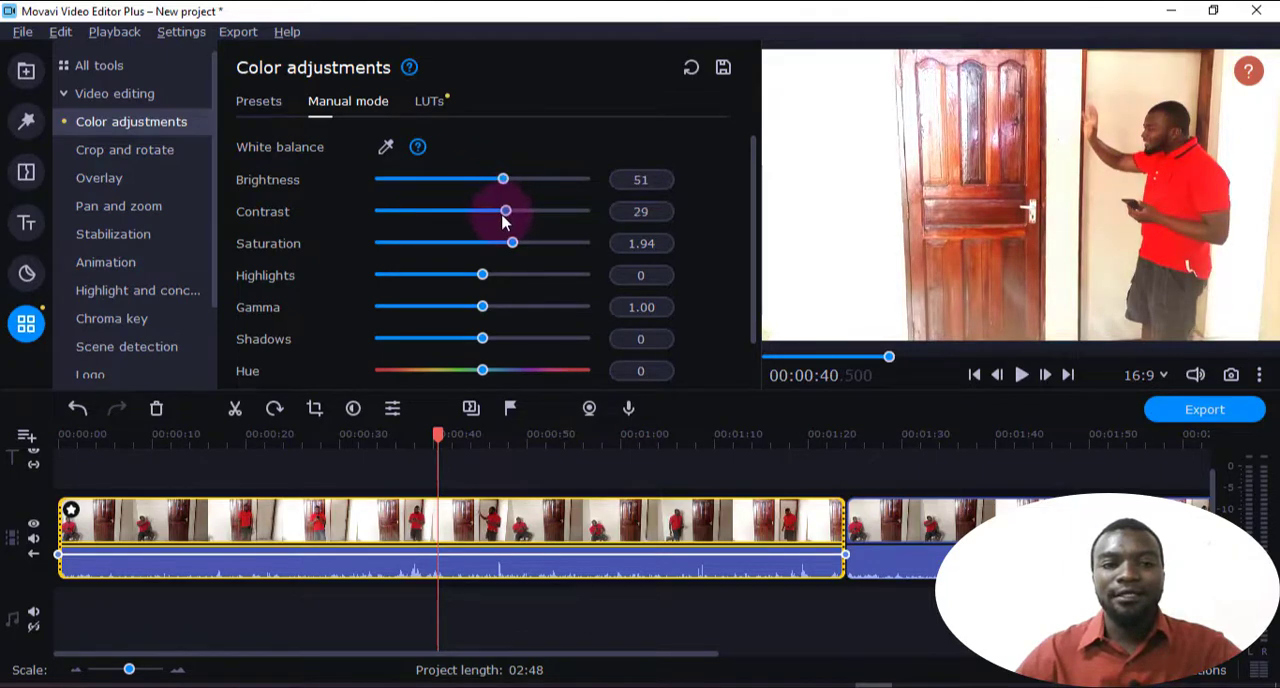
{"action": "left_click", "coordinate": [1018, 378]}
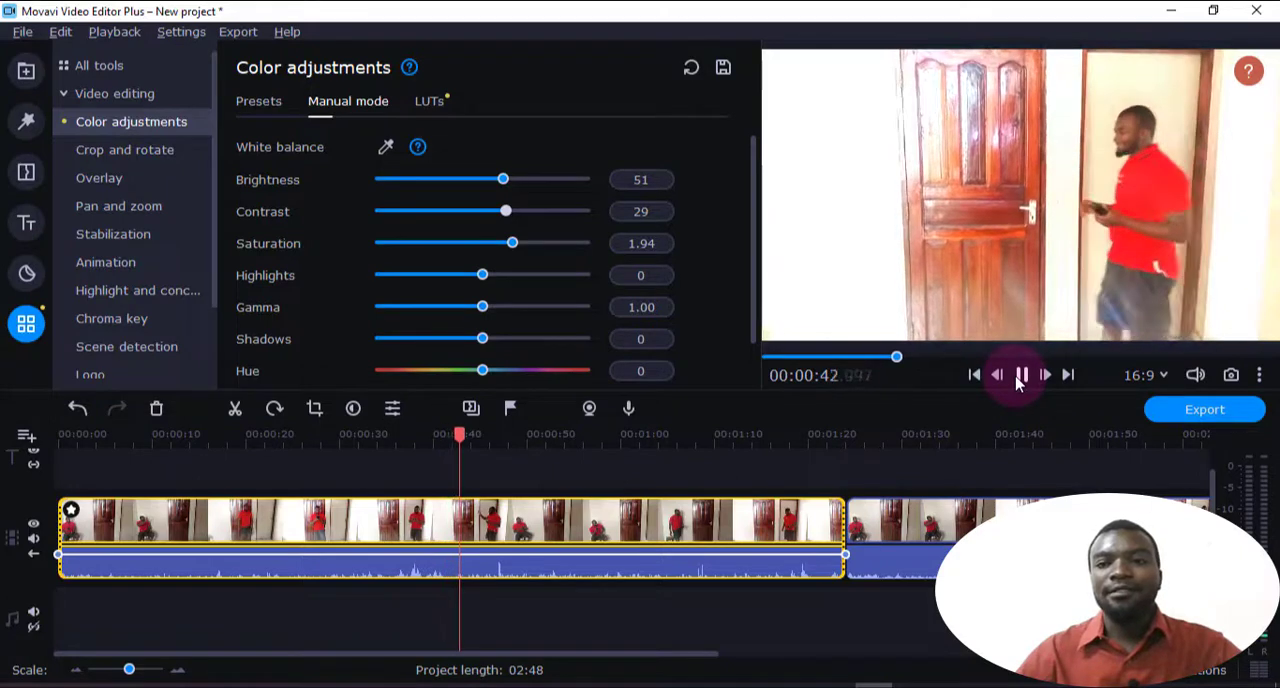
{"action": "left_click", "coordinate": [1022, 376]}
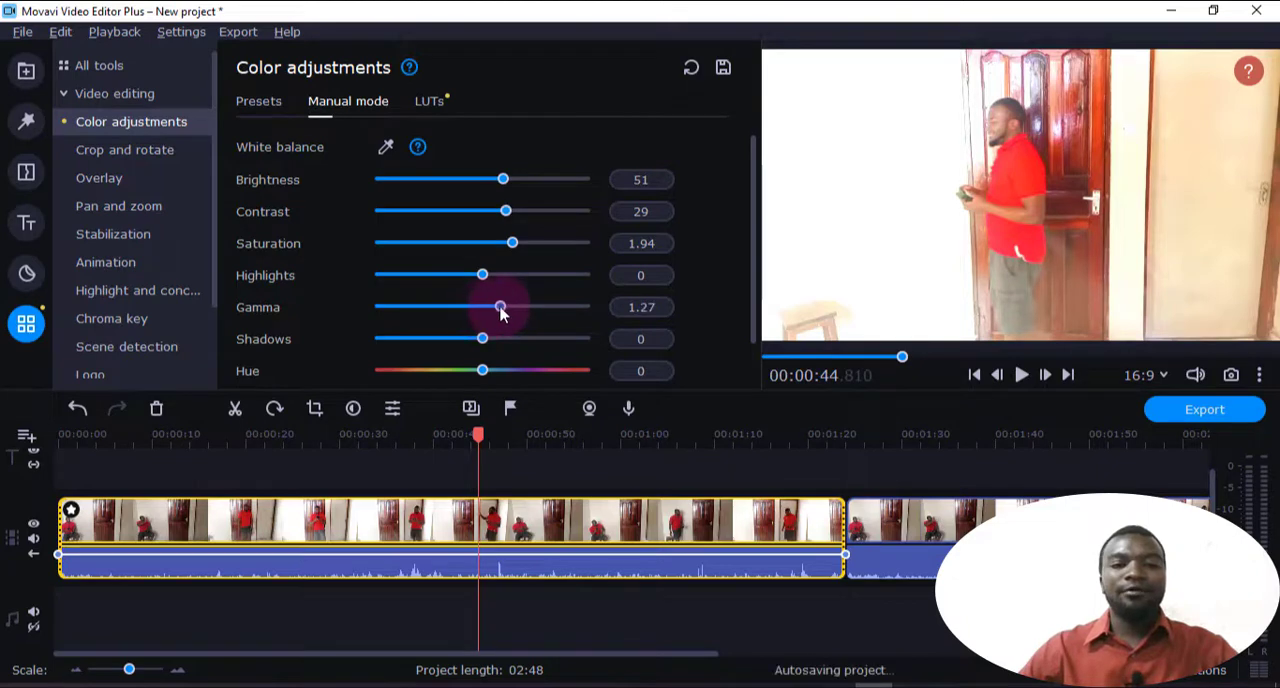
Try gamma 0.99, shadows 32 and hue 15 on the first clip, and reset all manual color adjustments
{"action": "left_click_drag", "start_coordinate": [502, 313], "coordinate": [544, 370]}
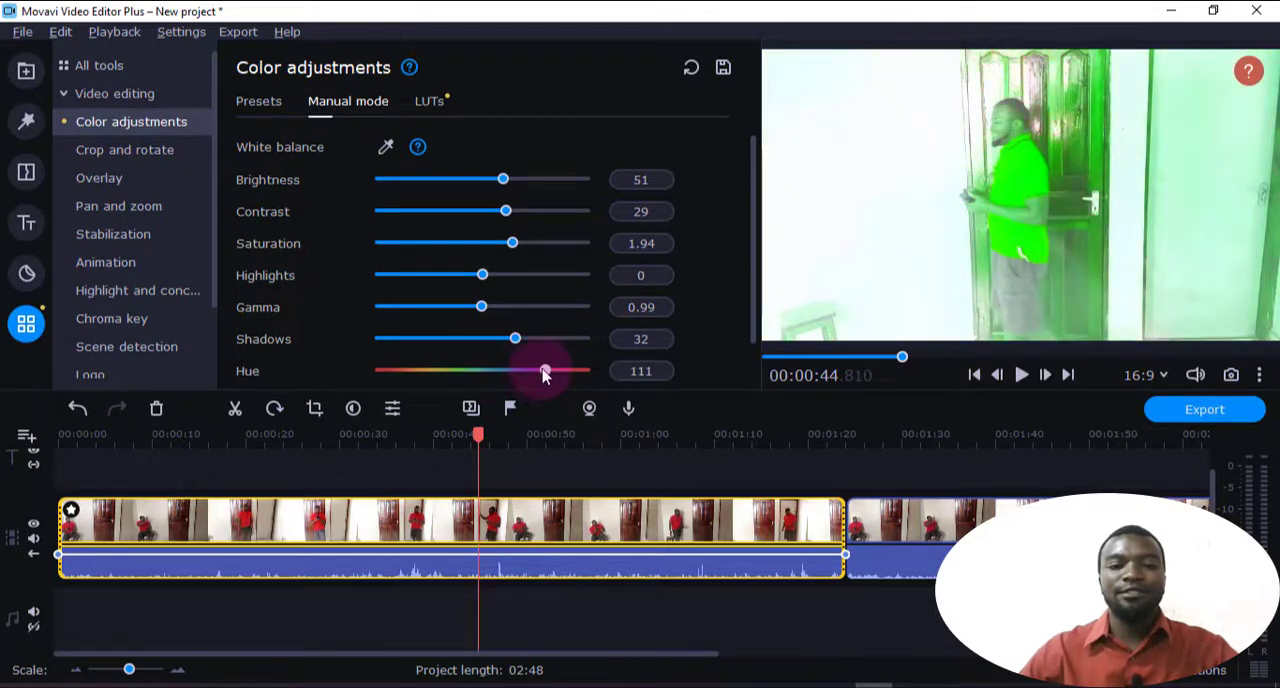
{"action": "left_click_drag", "start_coordinate": [544, 371], "coordinate": [490, 371]}
{"action": "scroll", "coordinate": [645, 268], "scroll_direction": "down", "scroll_amount": 1}
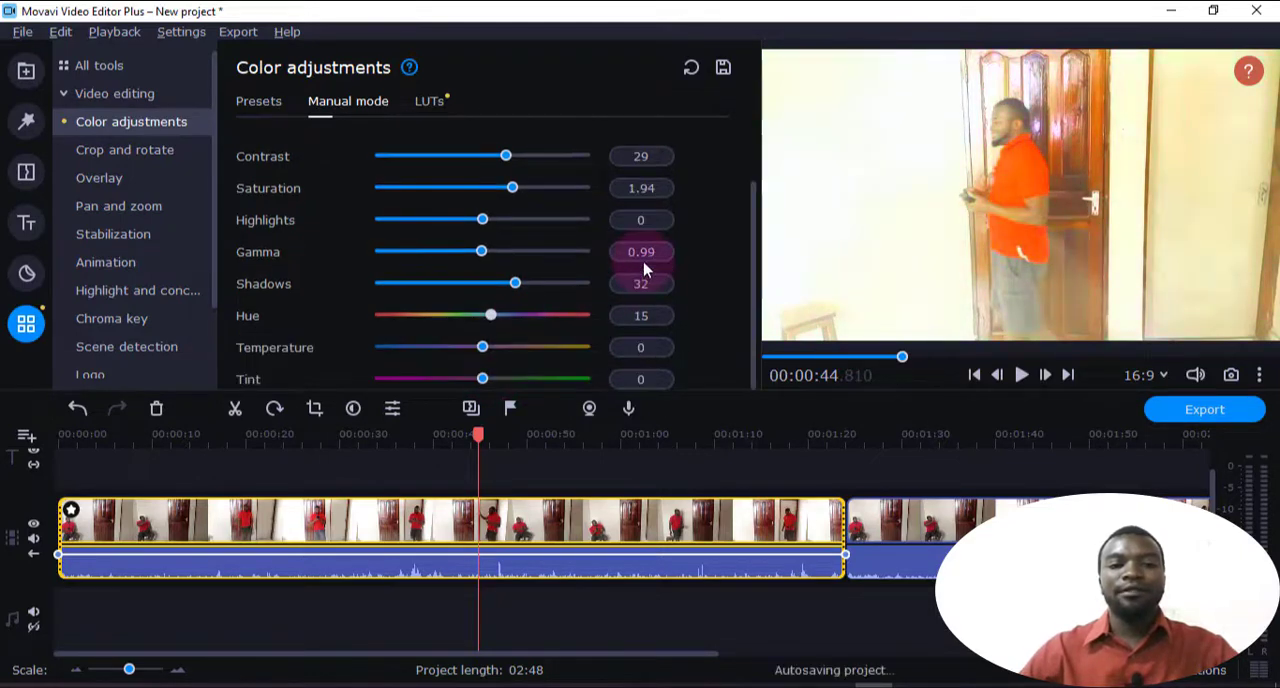
{"action": "scroll", "coordinate": [572, 300], "scroll_direction": "up", "scroll_amount": 1}
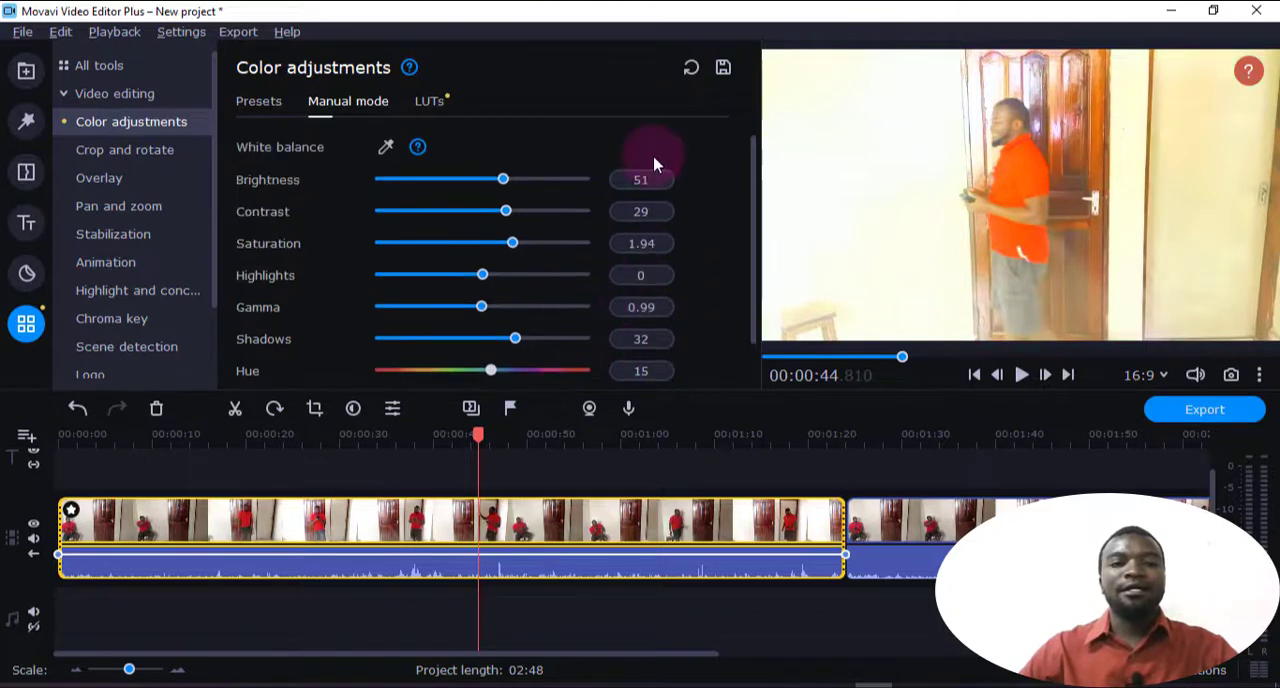
{"action": "left_click", "coordinate": [691, 70]}
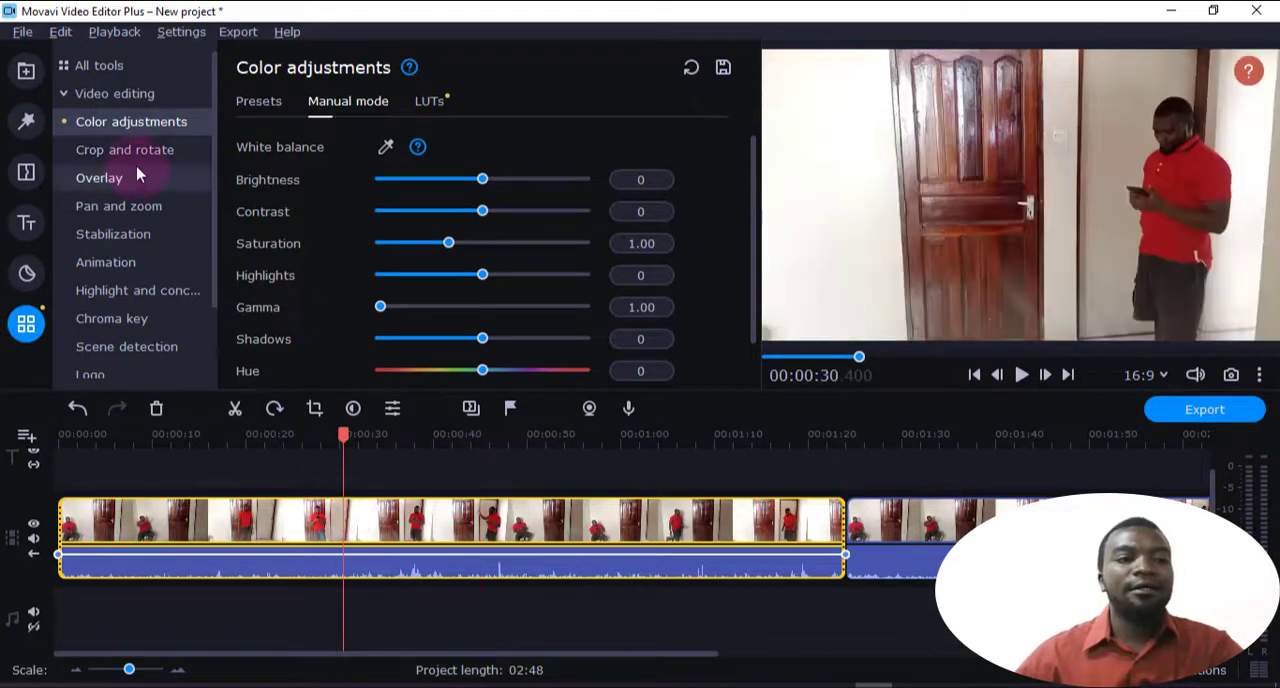
Open Crop and rotate for the first clip and split the clip at 00:00:15.400 and 00:00:52.500
{"action": "left_click", "coordinate": [130, 152]}
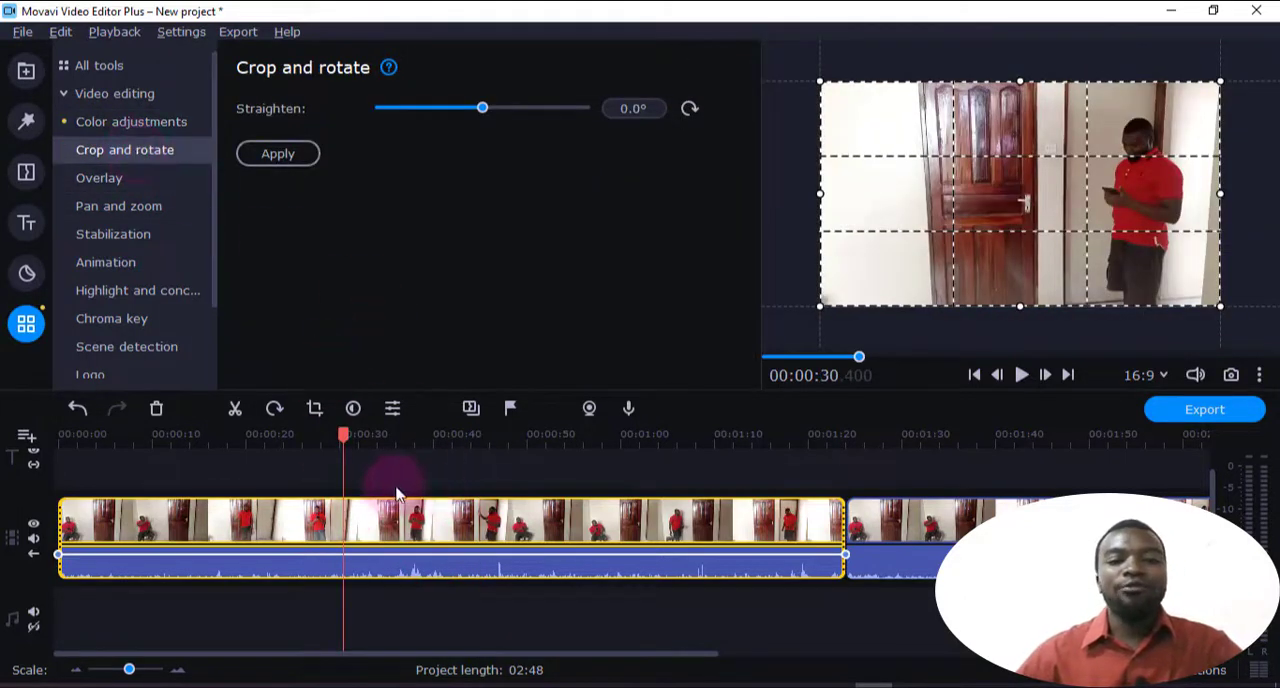
{"action": "left_click_drag", "start_coordinate": [340, 434], "coordinate": [203, 467]}
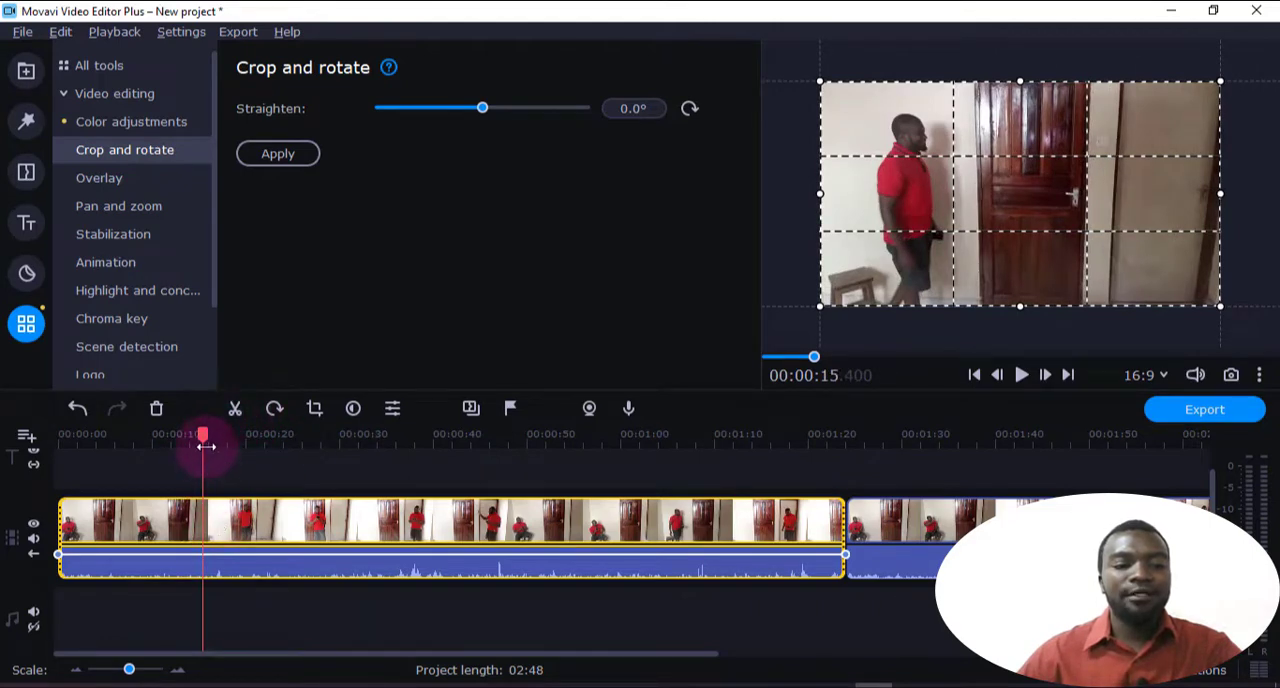
{"action": "left_click", "coordinate": [233, 409]}
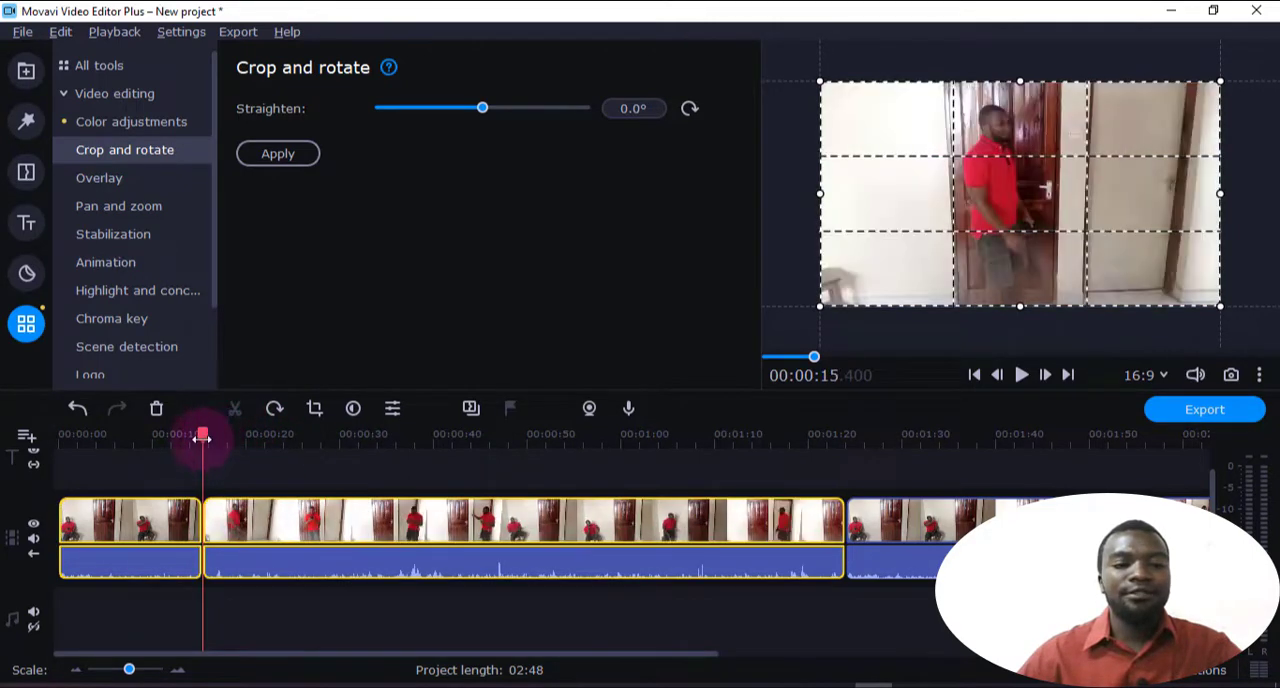
{"action": "left_click_drag", "start_coordinate": [241, 437], "coordinate": [550, 487]}
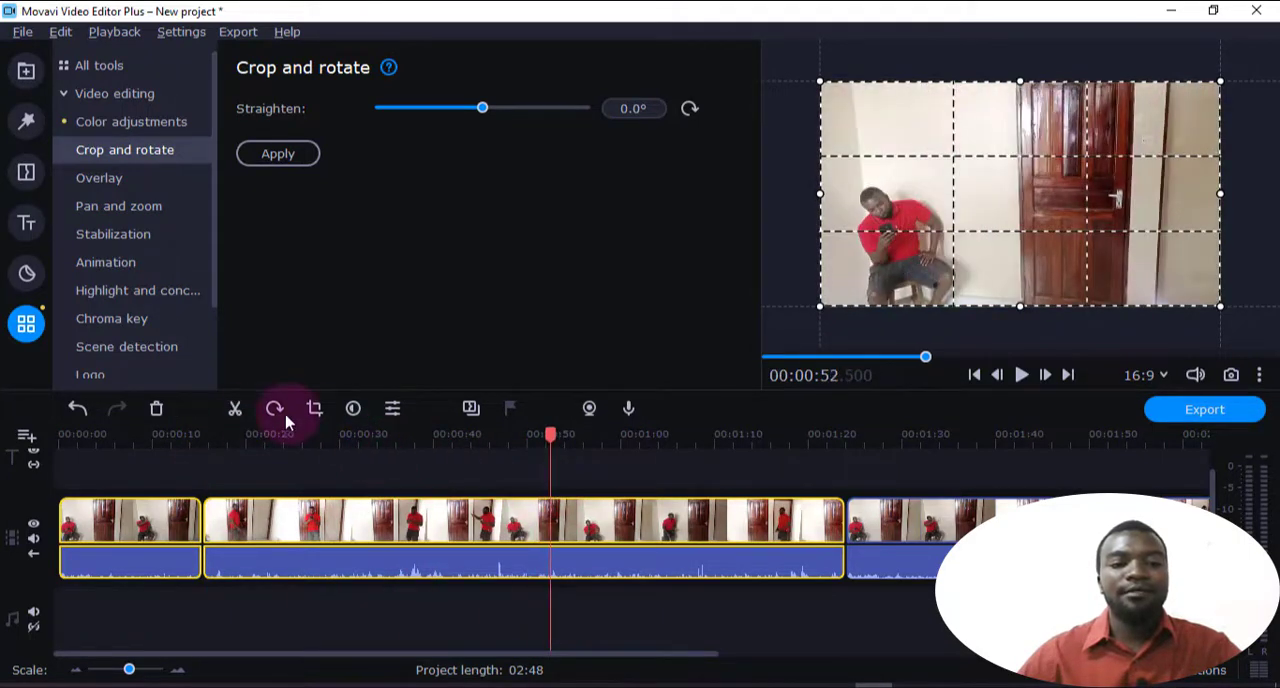
{"action": "left_click", "coordinate": [235, 409]}
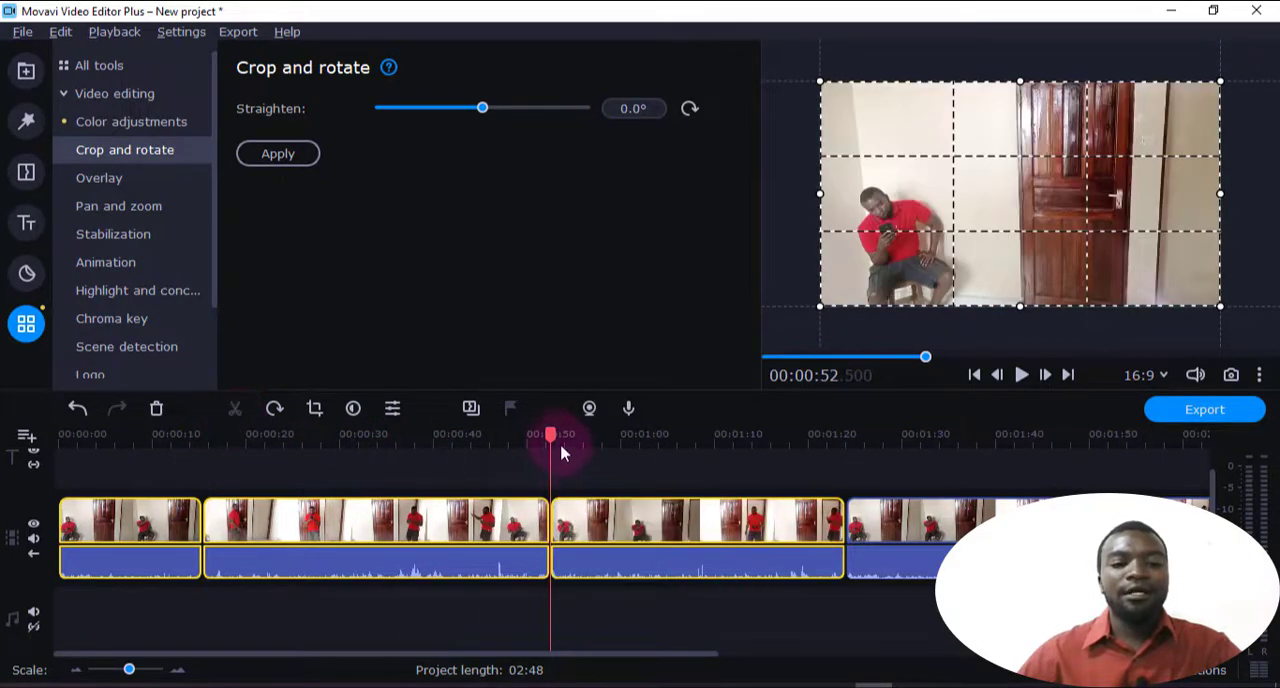
Review the split pieces of the first clip at several points along the timeline
{"action": "left_click", "coordinate": [391, 480]}
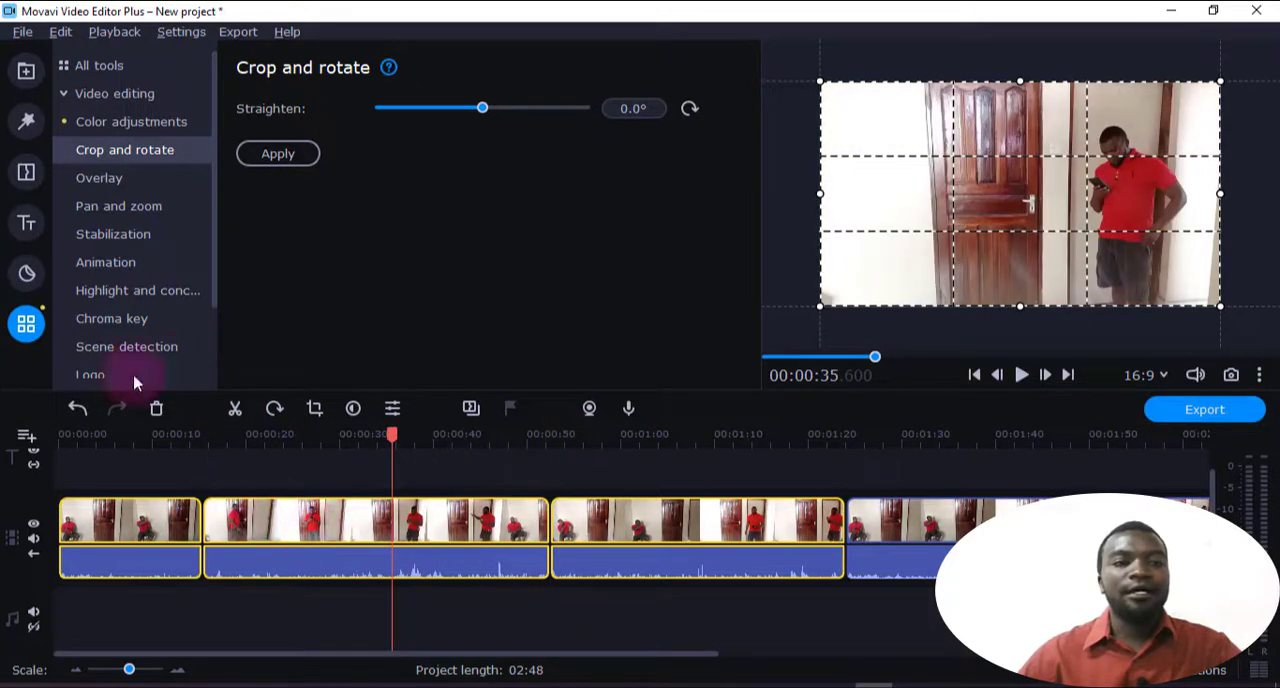
{"action": "left_click", "coordinate": [116, 518]}
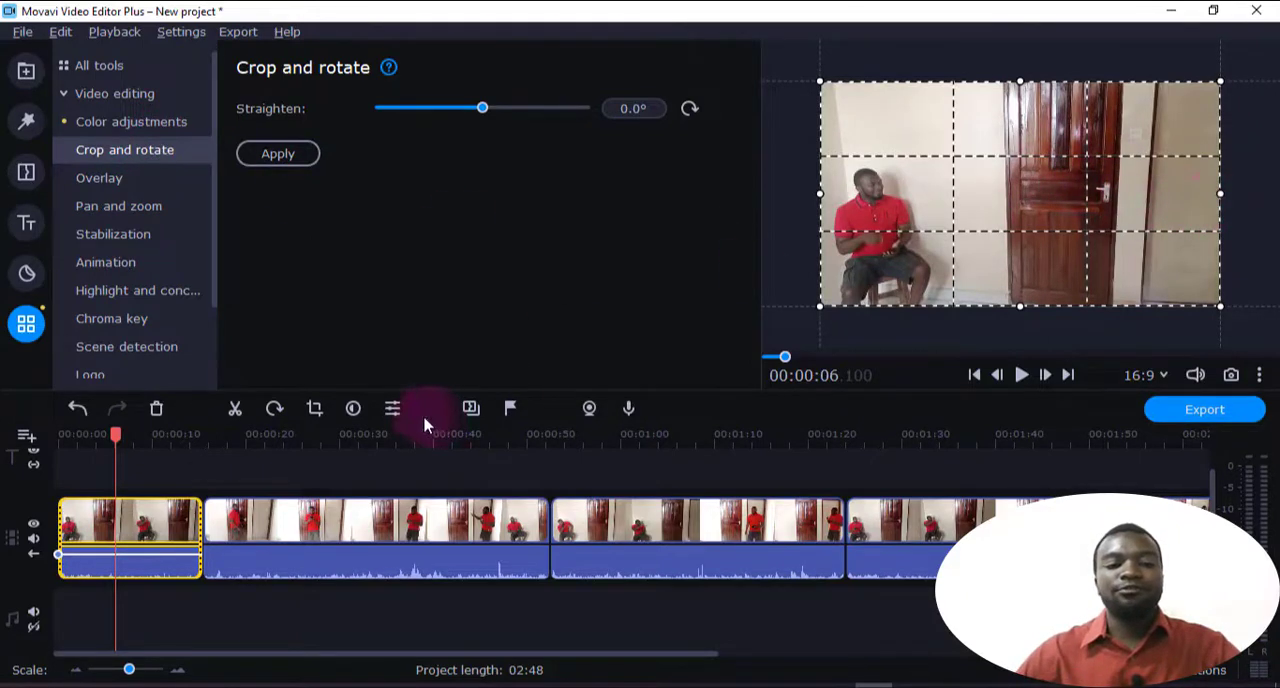
{"action": "left_click", "coordinate": [362, 474]}
{"action": "left_click", "coordinate": [368, 440]}
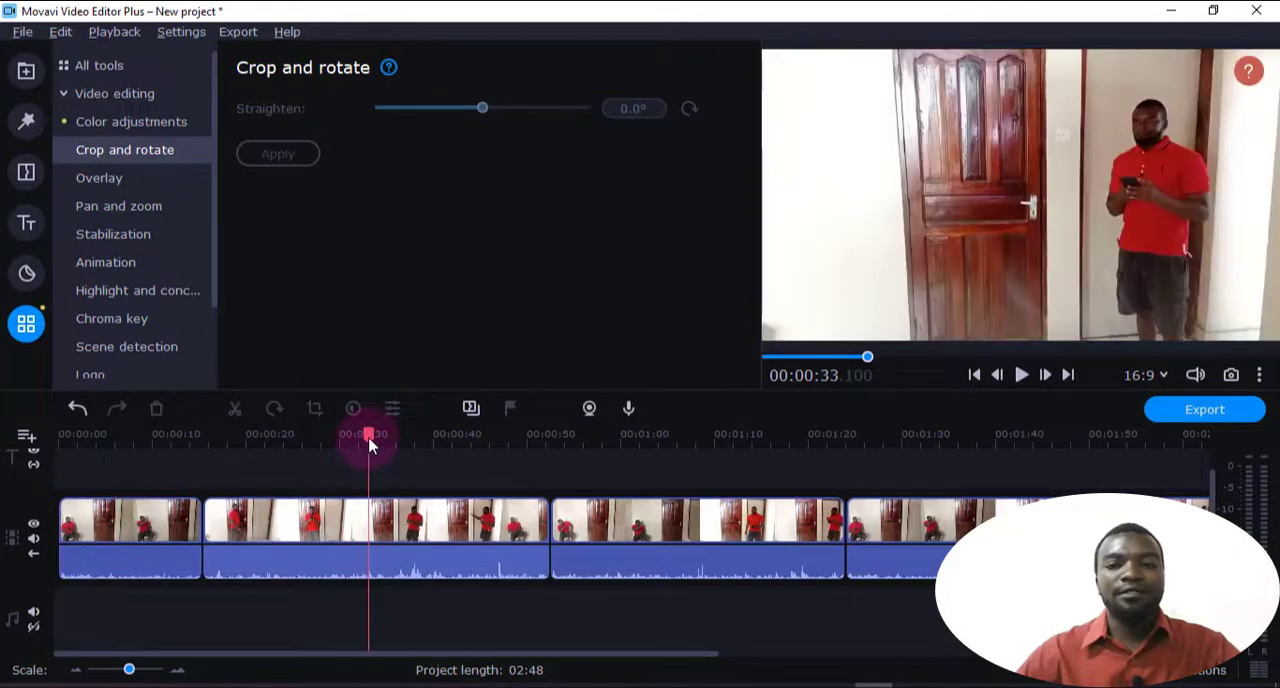
{"action": "left_click", "coordinate": [586, 457]}
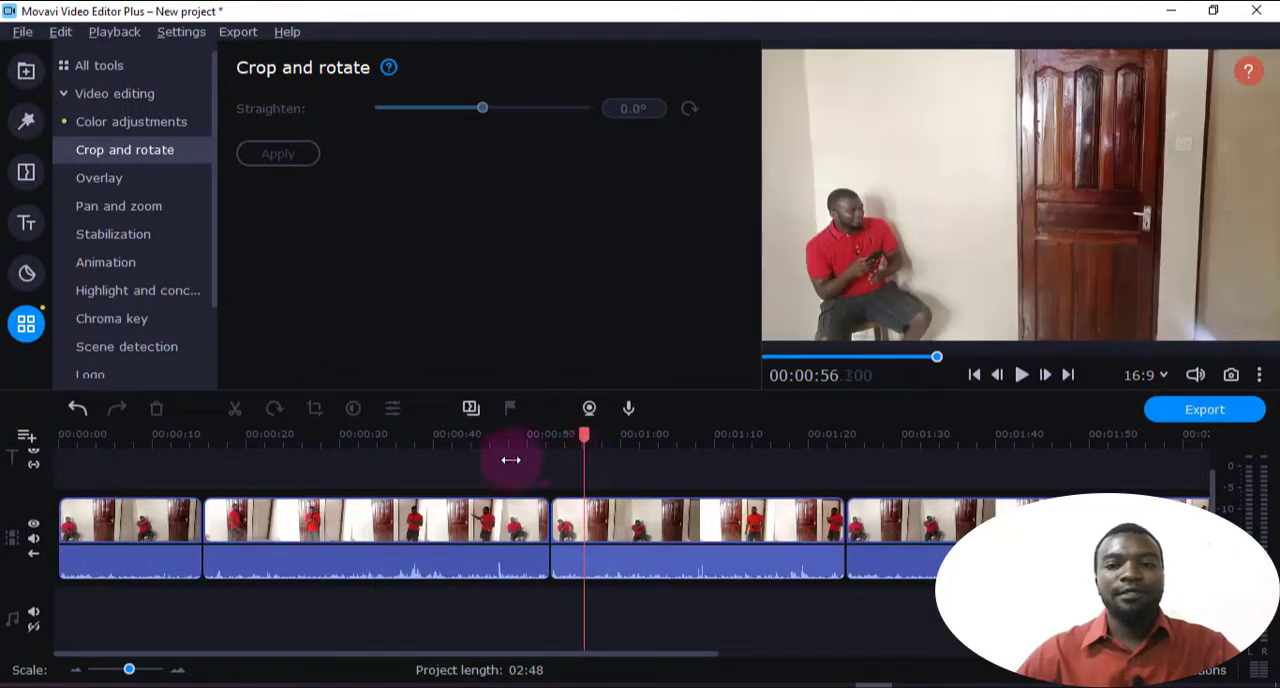
{"action": "left_click", "coordinate": [466, 467]}
Crop the last timeline clip to the upper body of the man beside the doors, apply the crop and play the result
{"action": "left_click_drag", "start_coordinate": [651, 492], "coordinate": [1077, 540]}
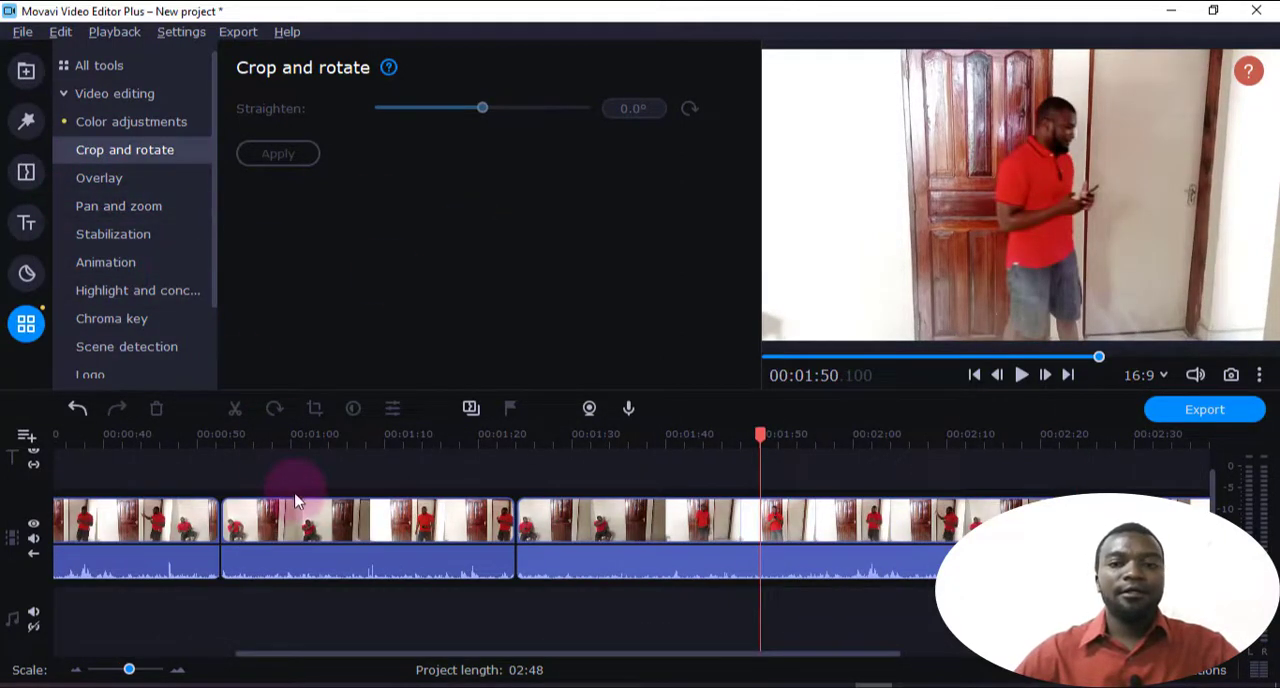
{"action": "left_click", "coordinate": [815, 570]}
{"action": "left_click", "coordinate": [821, 520]}
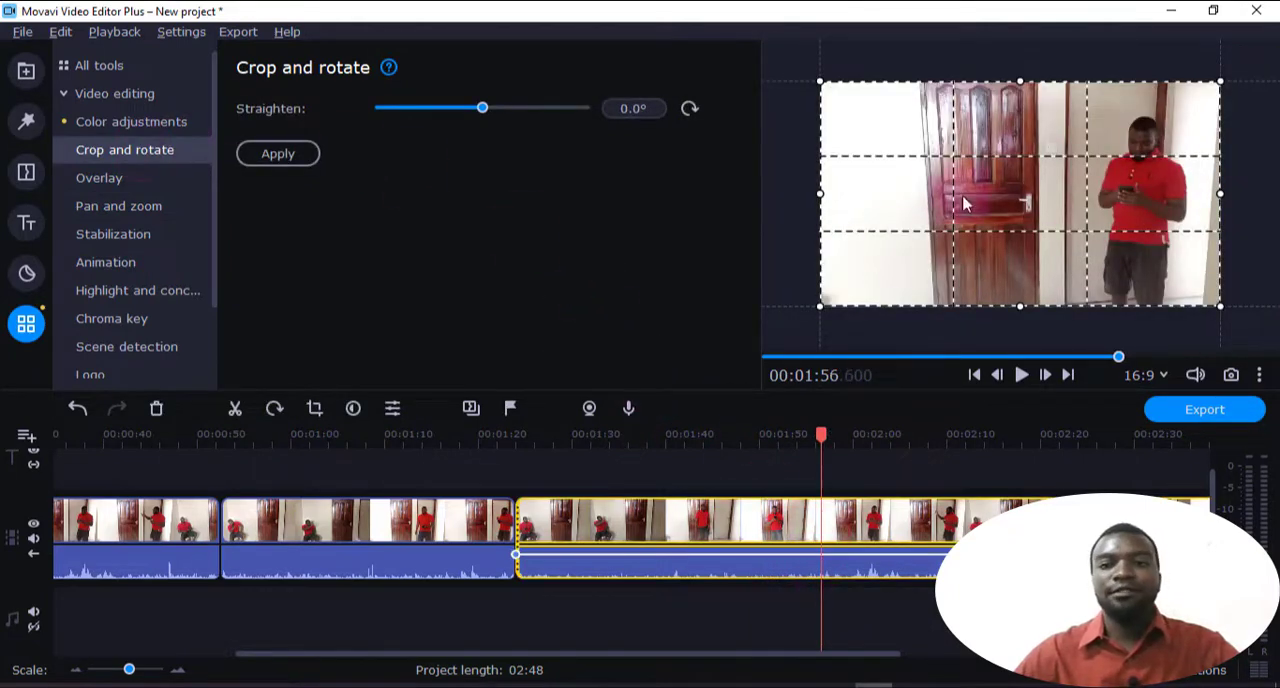
{"action": "left_click_drag", "start_coordinate": [822, 81], "coordinate": [1090, 151]}
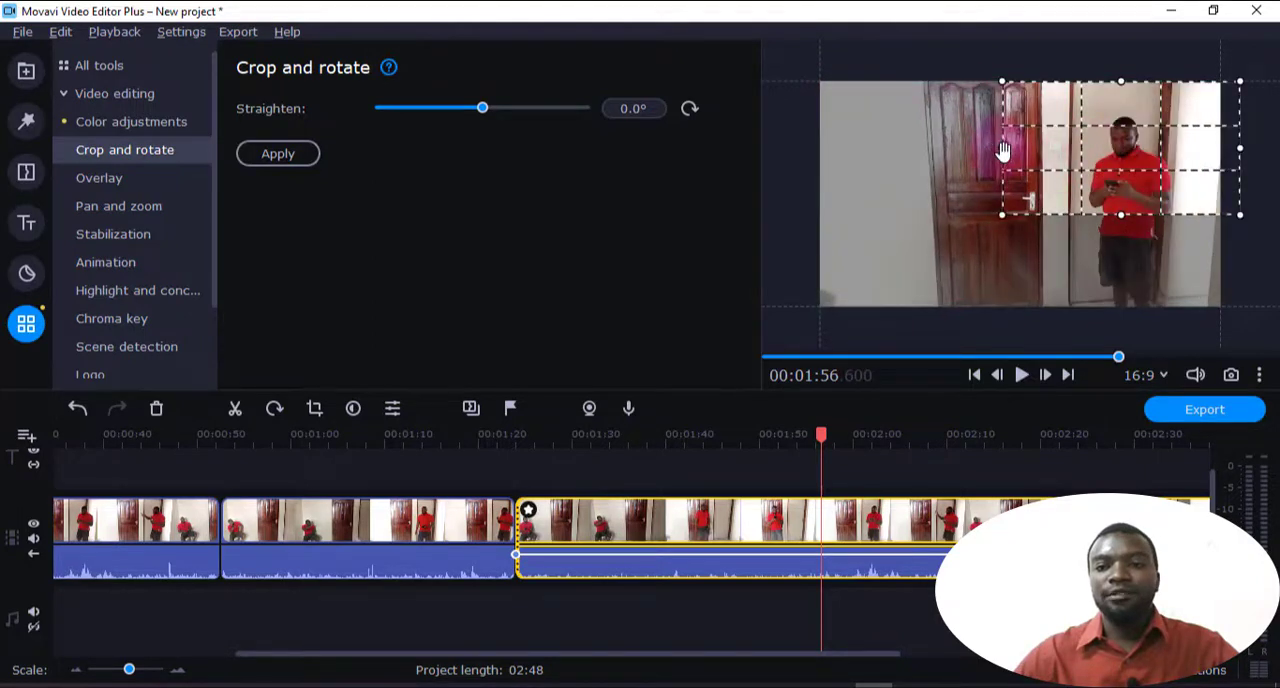
{"action": "left_click_drag", "start_coordinate": [1002, 148], "coordinate": [1026, 160]}
{"action": "left_click_drag", "start_coordinate": [1122, 183], "coordinate": [1116, 195]}
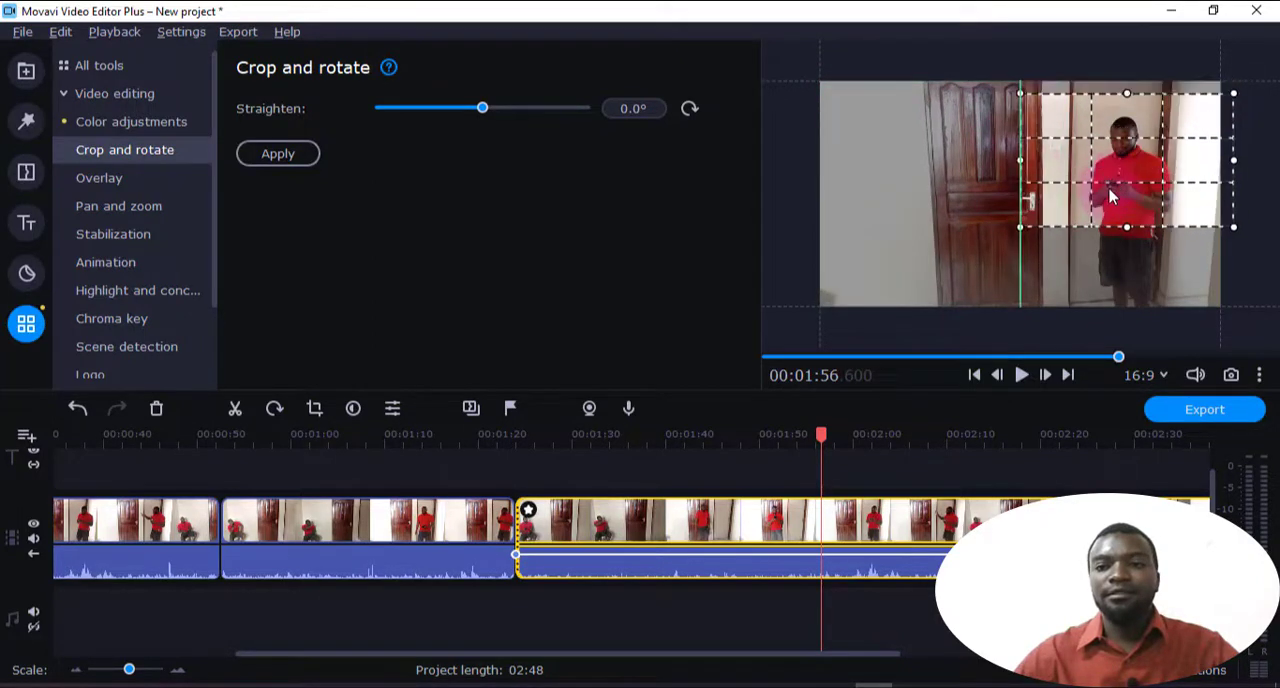
{"action": "left_click", "coordinate": [298, 153]}
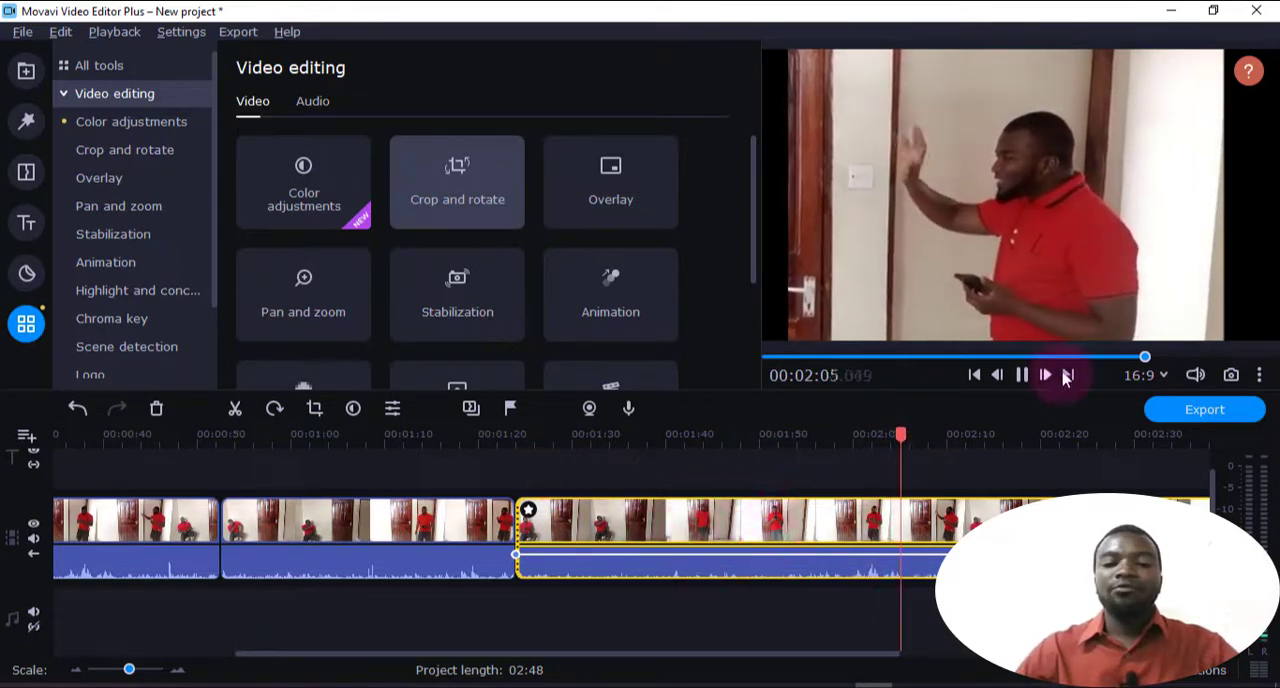
{"action": "left_click", "coordinate": [1021, 374]}
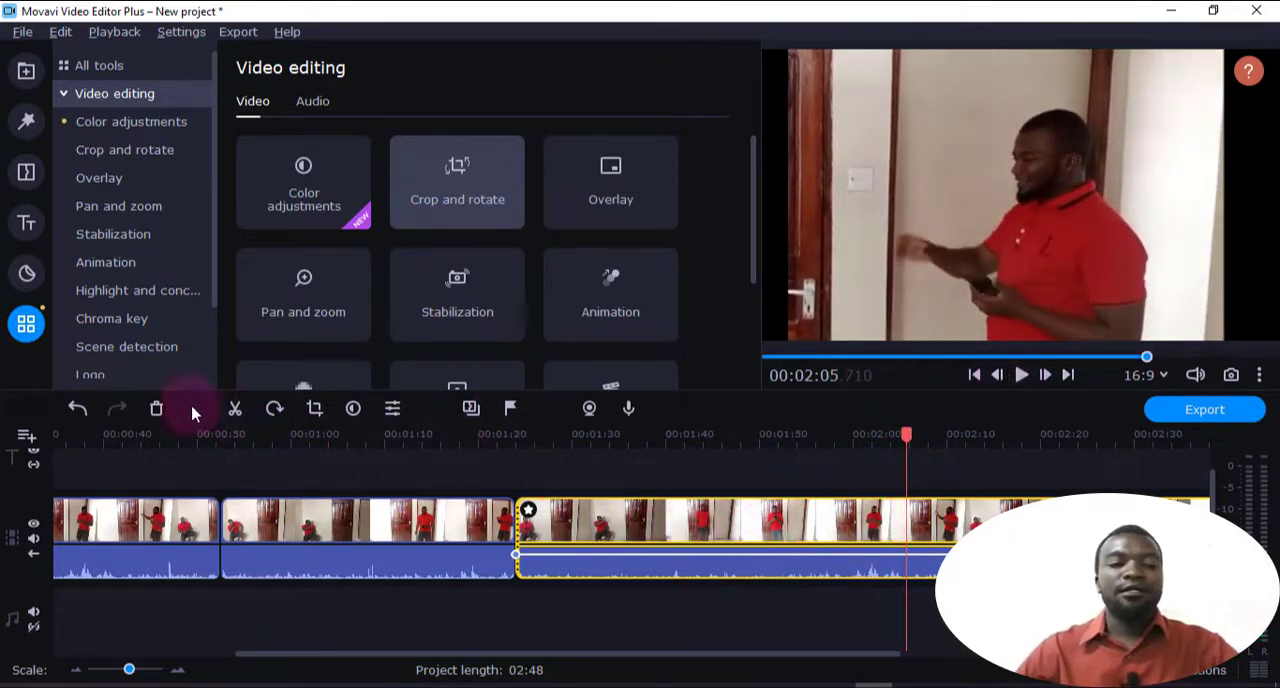
Undo the crop on the last timeline clip until the full frame is restored
{"action": "left_click", "coordinate": [76, 409]}
{"action": "left_click", "coordinate": [76, 409]}
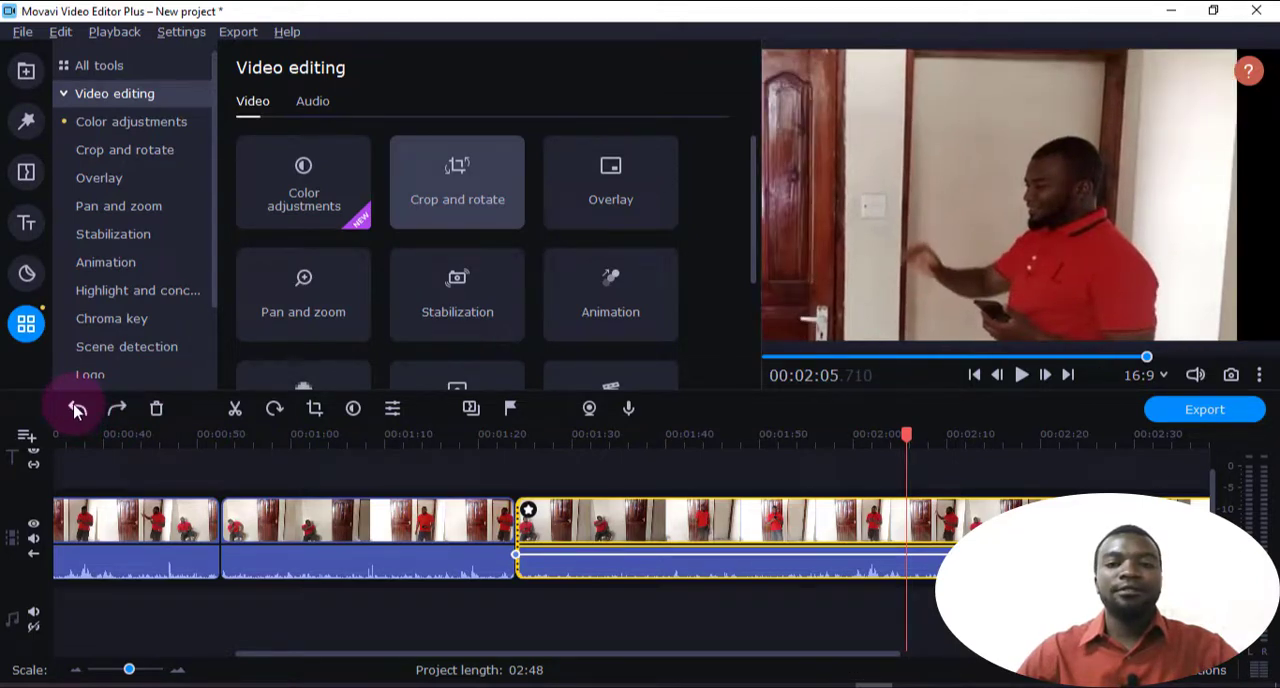
{"action": "left_click", "coordinate": [76, 409]}
{"action": "left_click", "coordinate": [76, 409]}
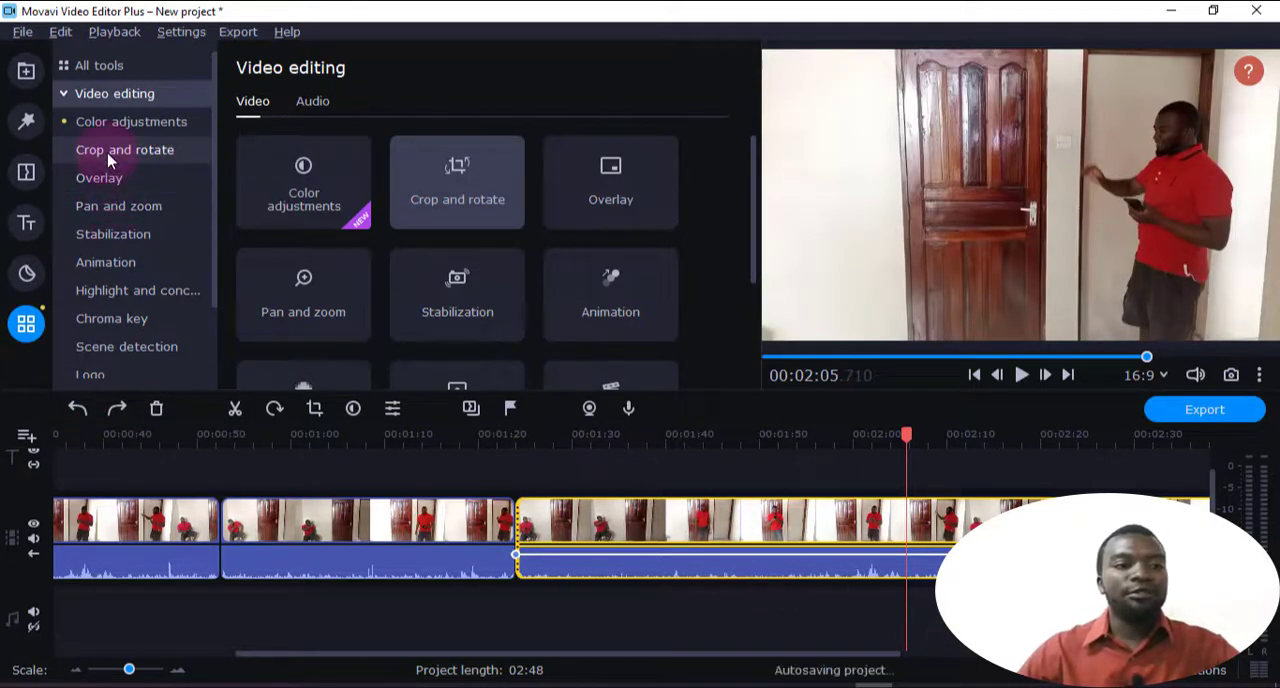
Rotate the last timeline clip by 180 degrees with two quarter turns and play the result from 00:01:52
{"action": "left_click", "coordinate": [110, 158]}
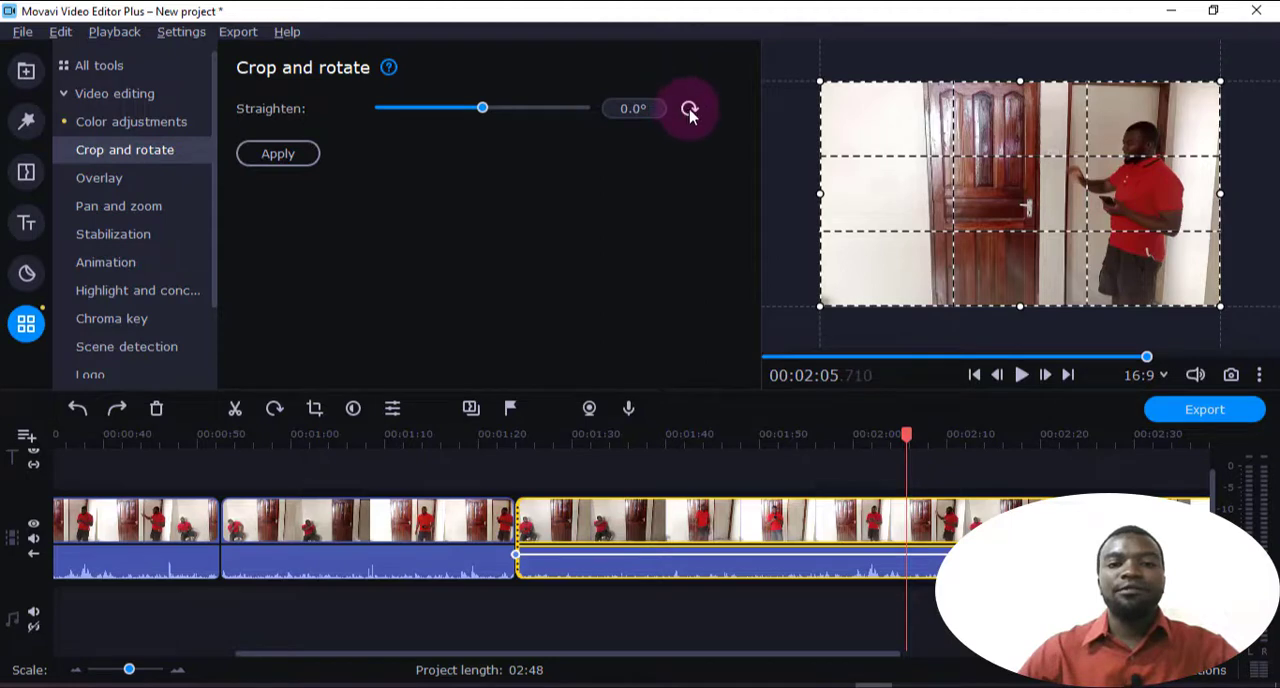
{"action": "left_click", "coordinate": [778, 434]}
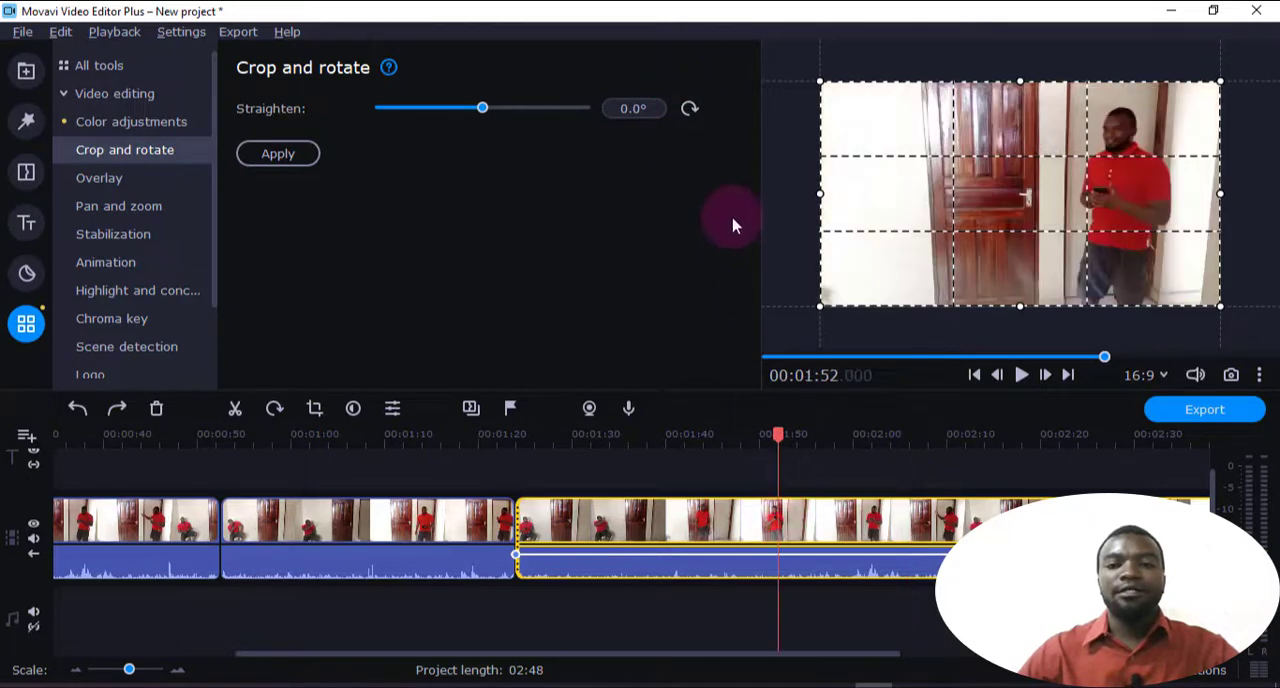
{"action": "left_click", "coordinate": [692, 108]}
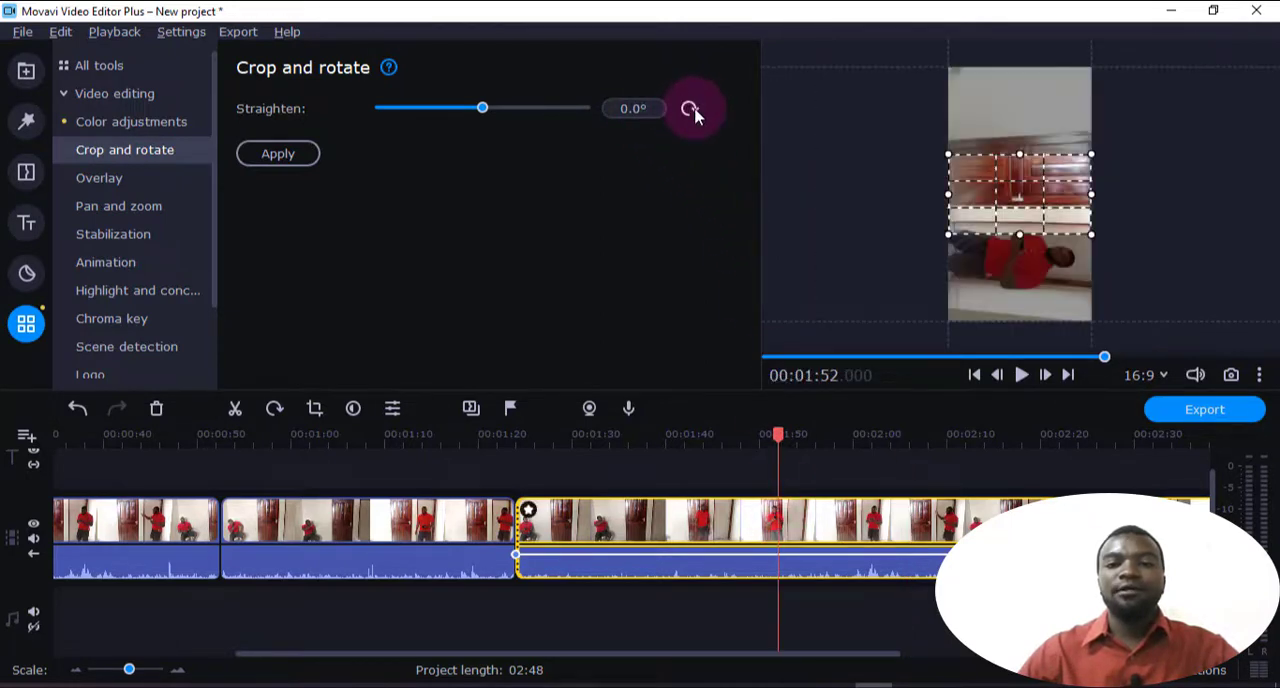
{"action": "left_click", "coordinate": [692, 108]}
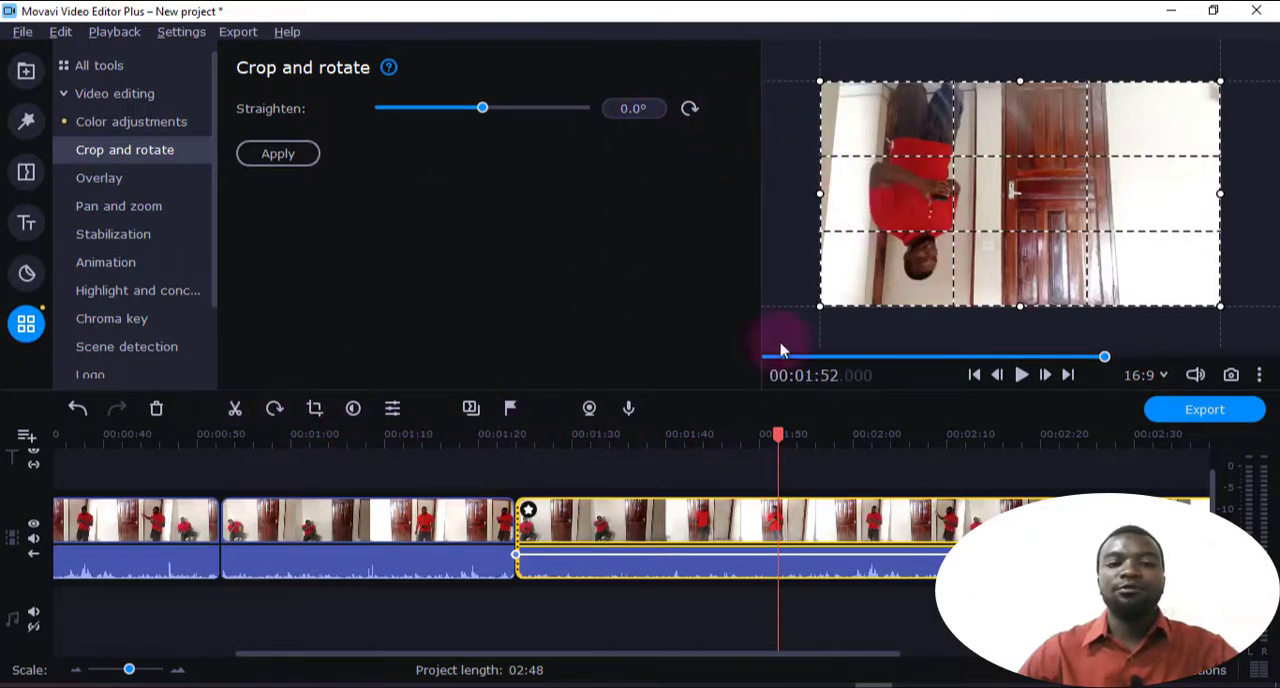
{"action": "left_click", "coordinate": [1021, 376]}
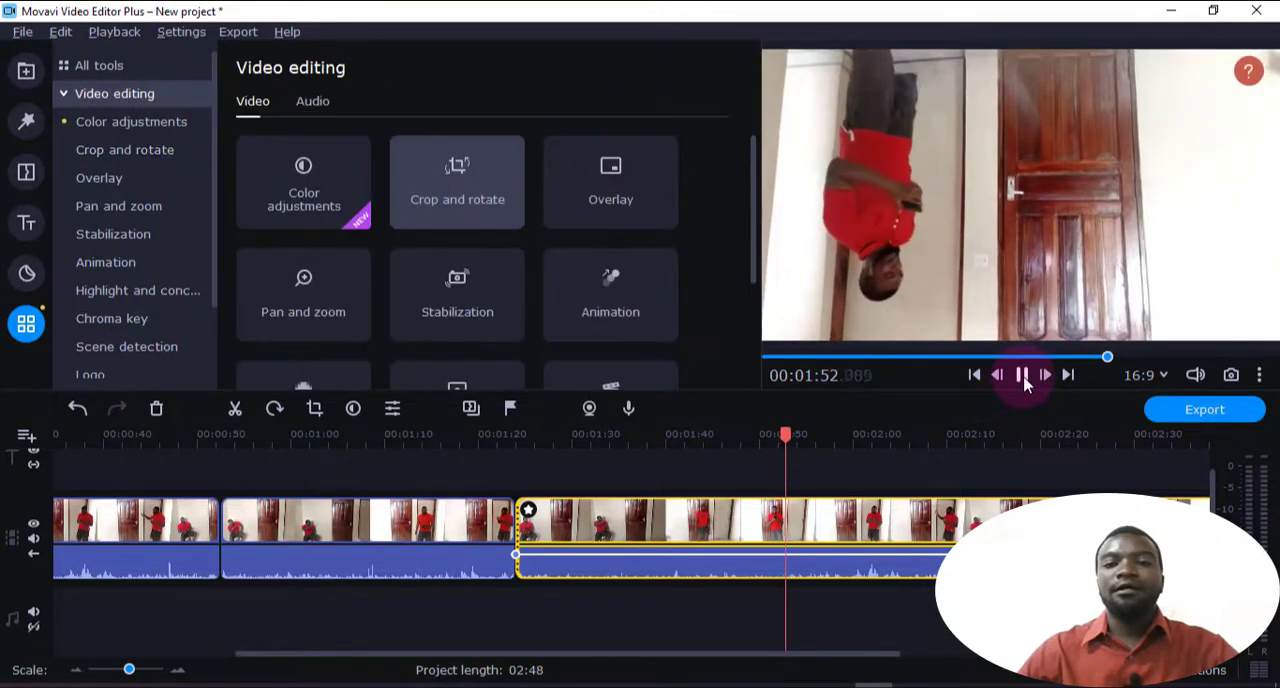
{"action": "left_click", "coordinate": [1021, 376]}
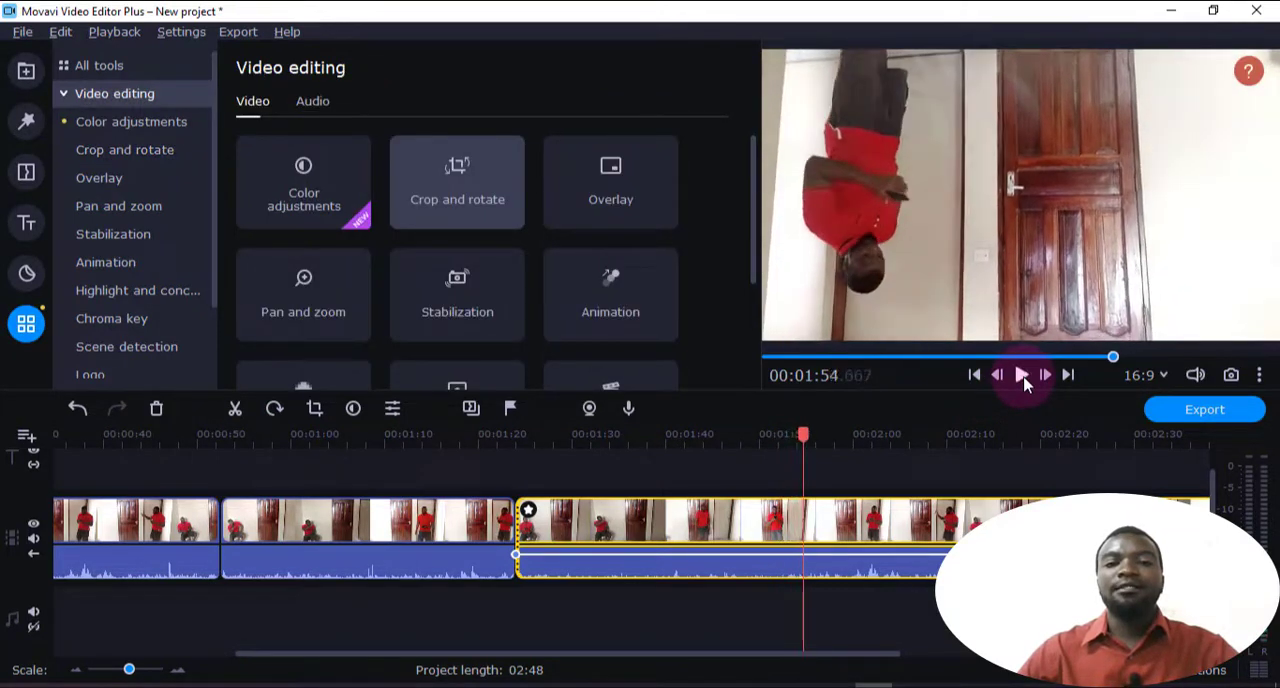
Rotate the last timeline clip back upright with two more quarter turns in Crop and rotate
{"action": "left_click", "coordinate": [112, 162]}
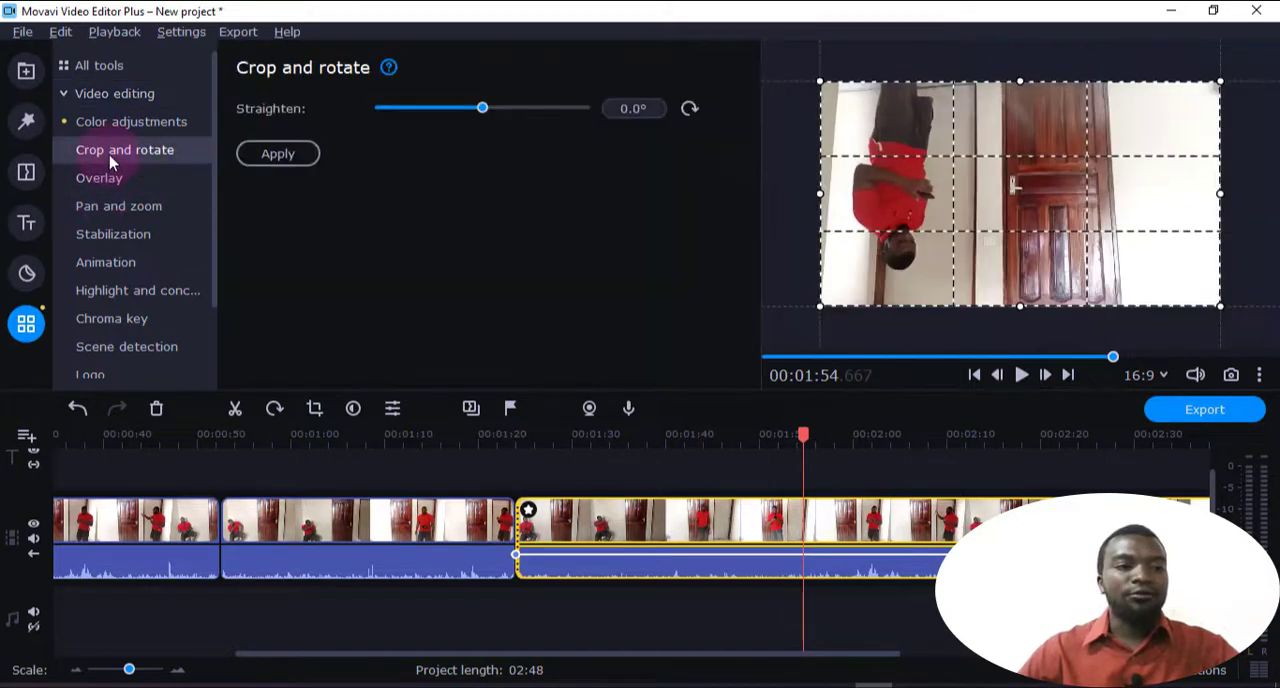
{"action": "left_click", "coordinate": [690, 108]}
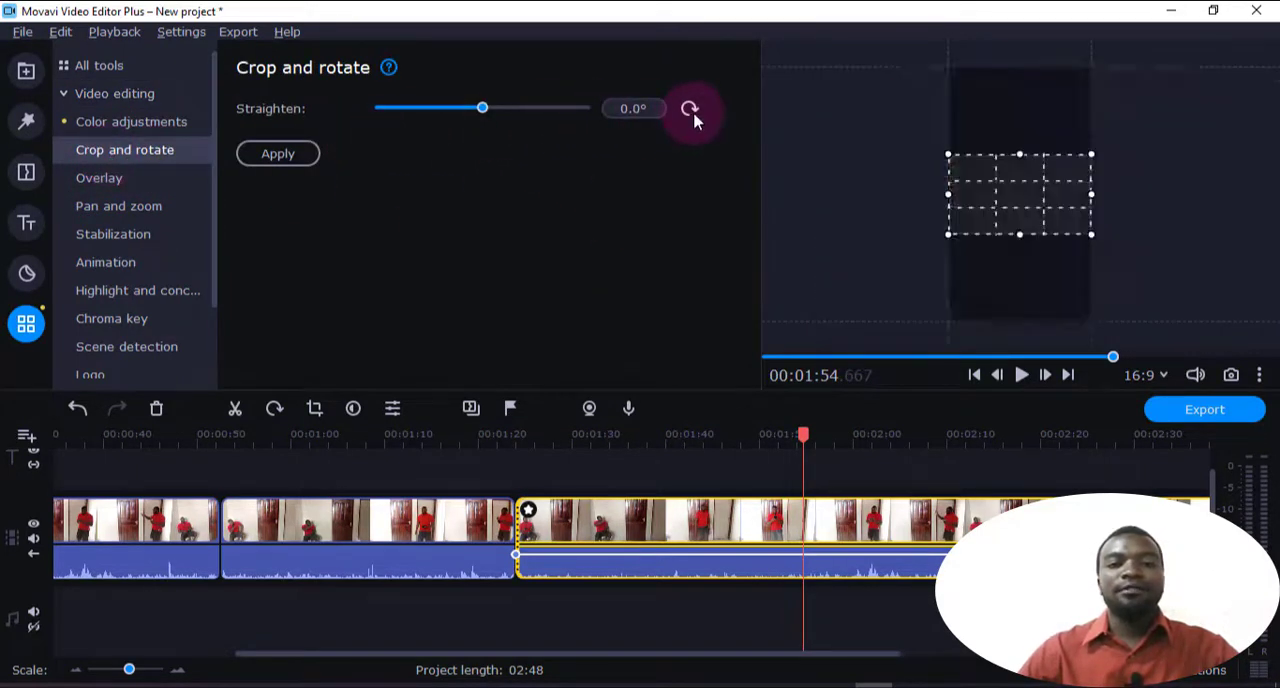
{"action": "left_click", "coordinate": [690, 108]}
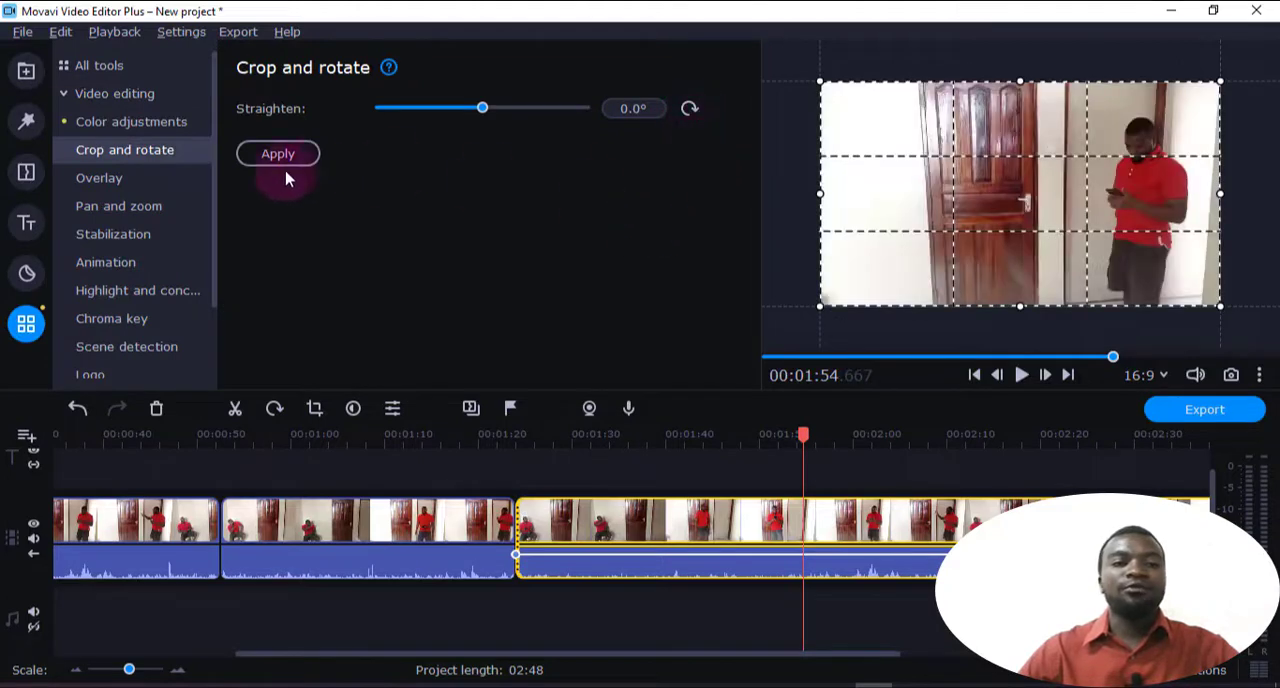
Look at the Overlay options and add a second video track above the main one
{"action": "left_click", "coordinate": [337, 434]}
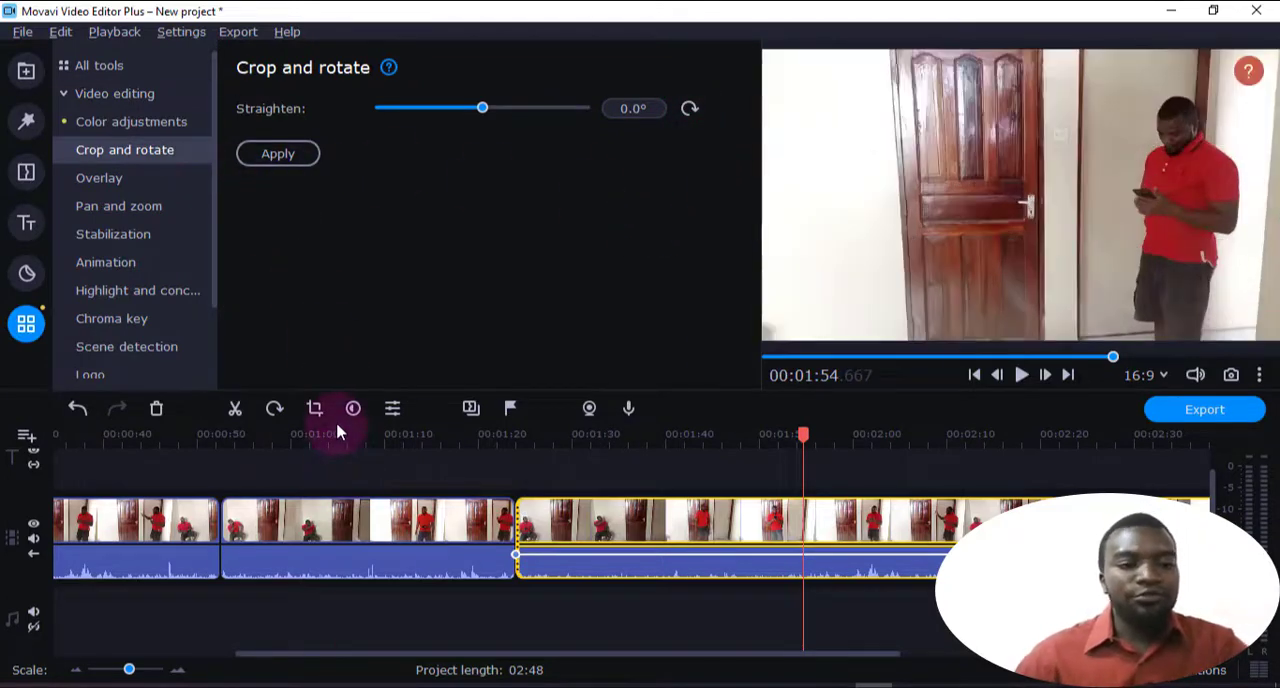
{"action": "left_click", "coordinate": [108, 180]}
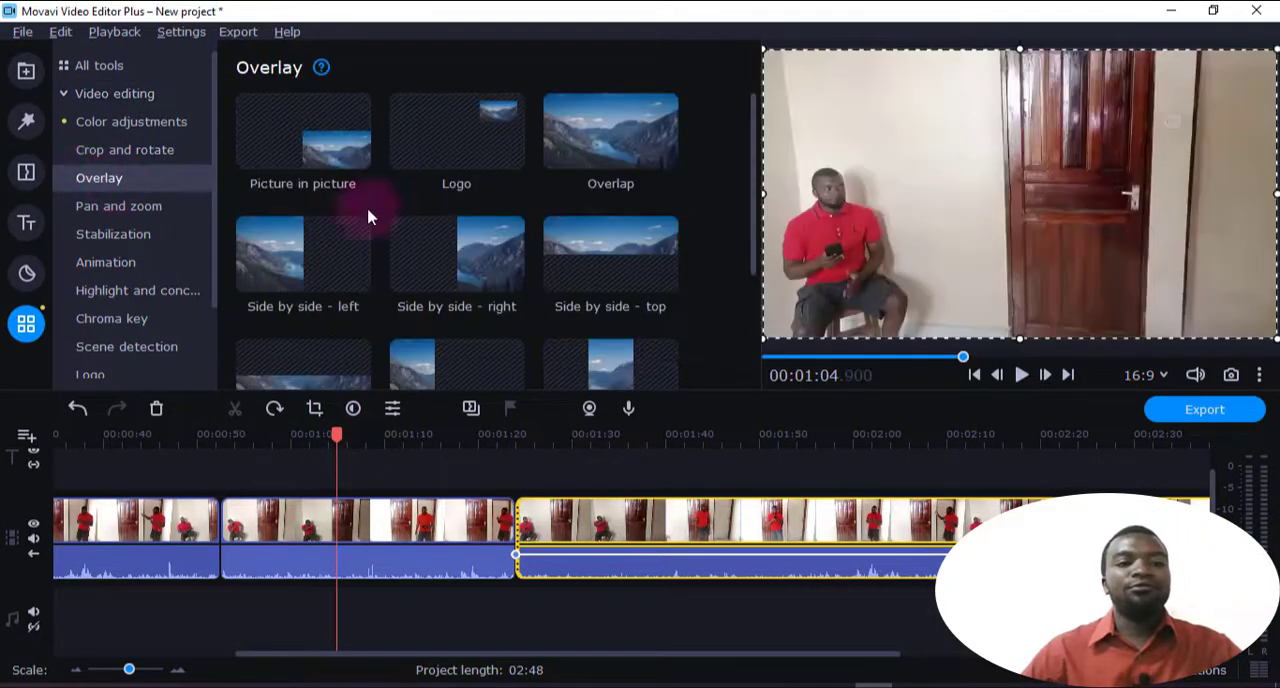
{"action": "left_click_drag", "start_coordinate": [337, 434], "coordinate": [124, 474]}
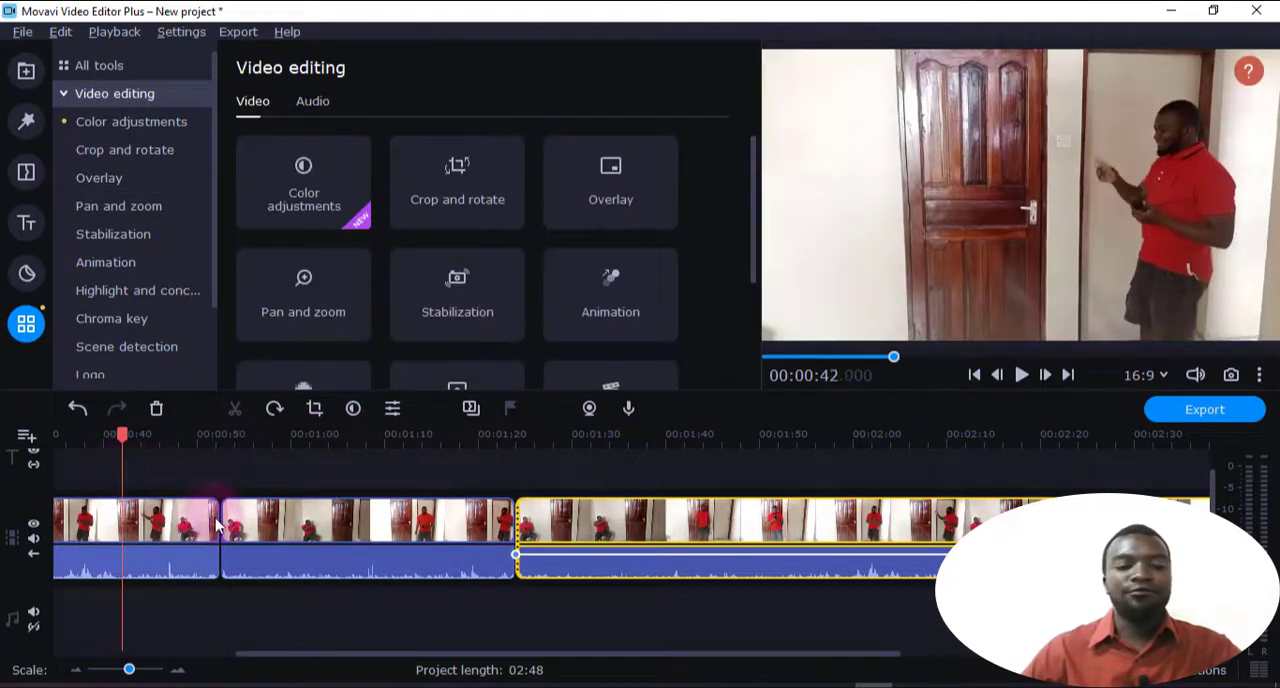
{"action": "left_click", "coordinate": [24, 436]}
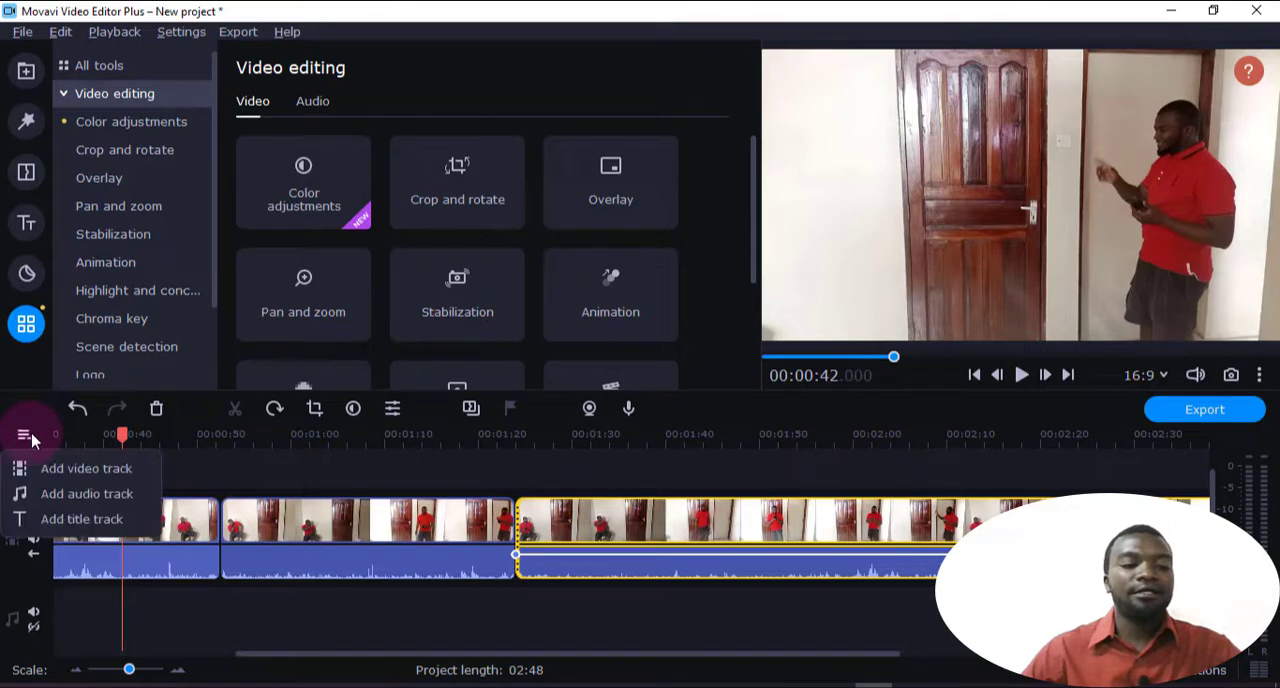
{"action": "left_click", "coordinate": [58, 476]}
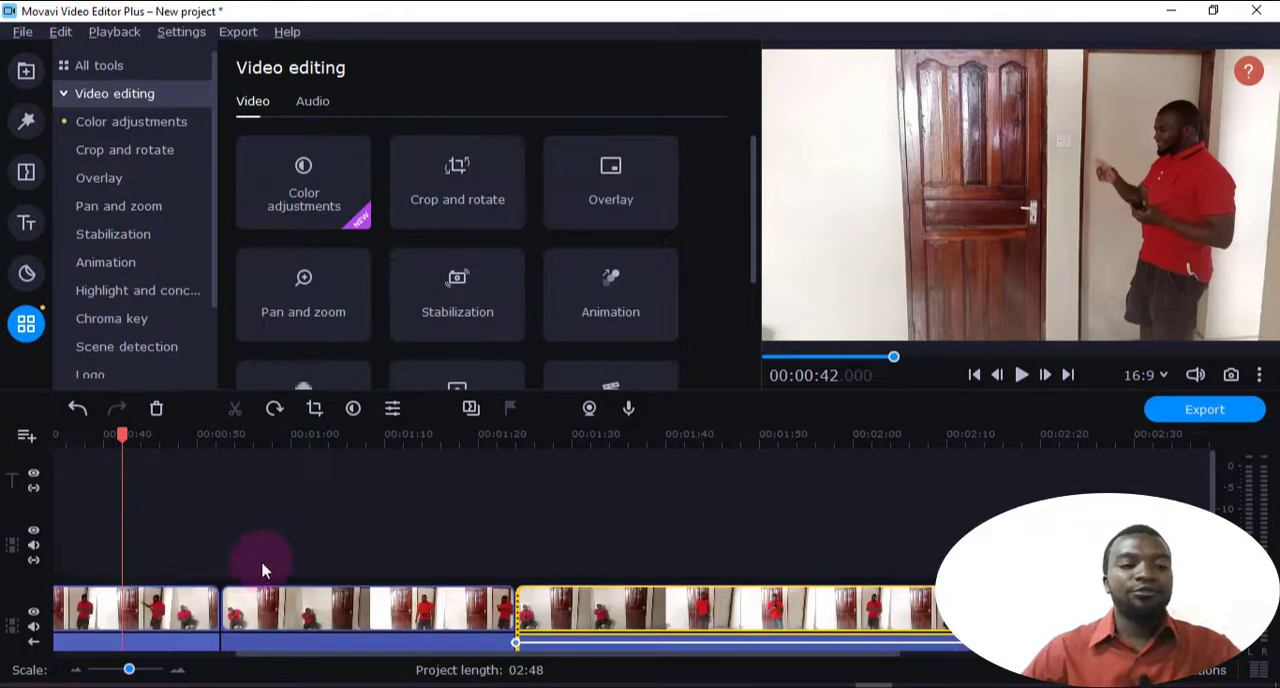
Move the third clip of the main track onto the new video track, starting at 00:00:00
{"action": "left_click", "coordinate": [298, 613]}
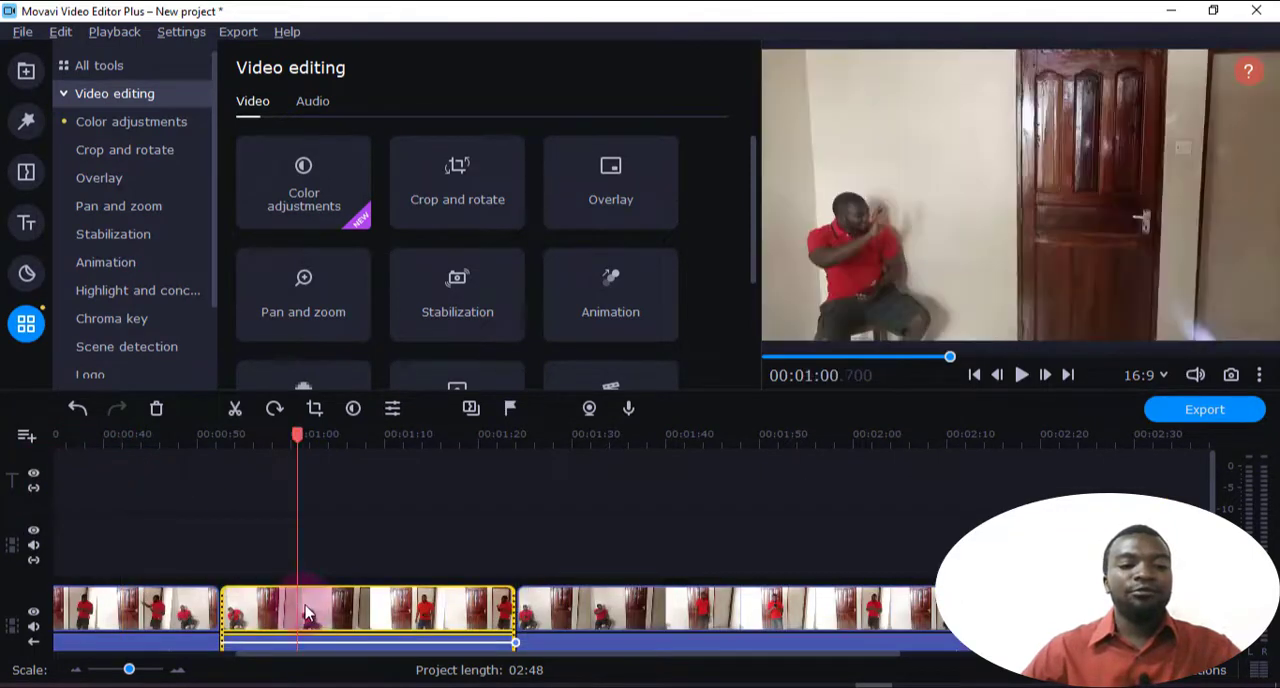
{"action": "left_click", "coordinate": [190, 613]}
{"action": "left_click_drag", "start_coordinate": [368, 633], "coordinate": [216, 538]}
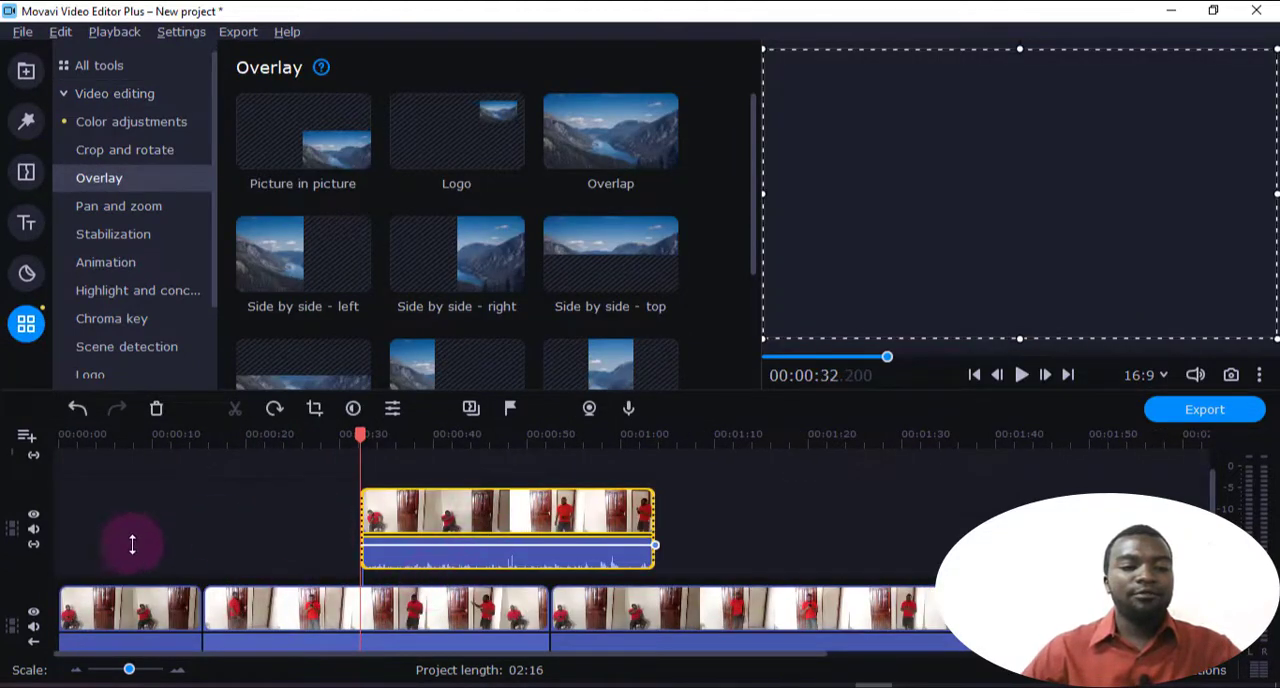
{"action": "left_click_drag", "start_coordinate": [455, 528], "coordinate": [152, 524]}
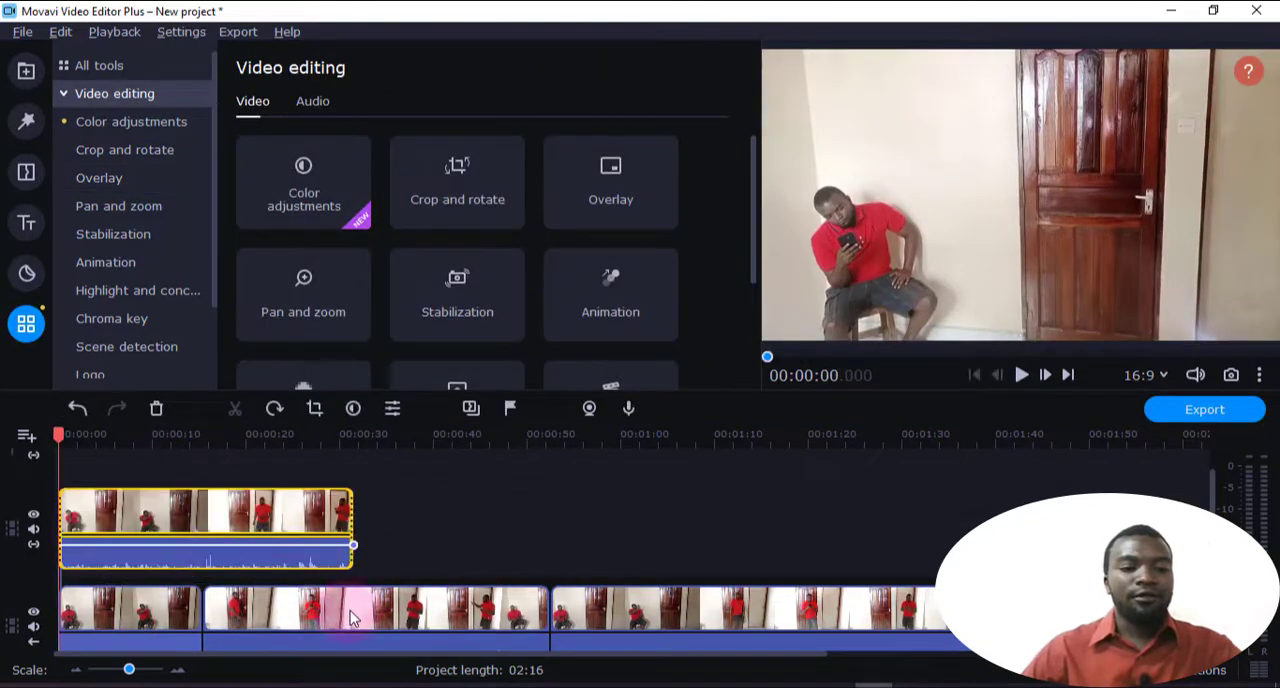
Apply the Side by side - left overlay to the first clip of the main track and play the result
{"action": "left_click", "coordinate": [139, 605]}
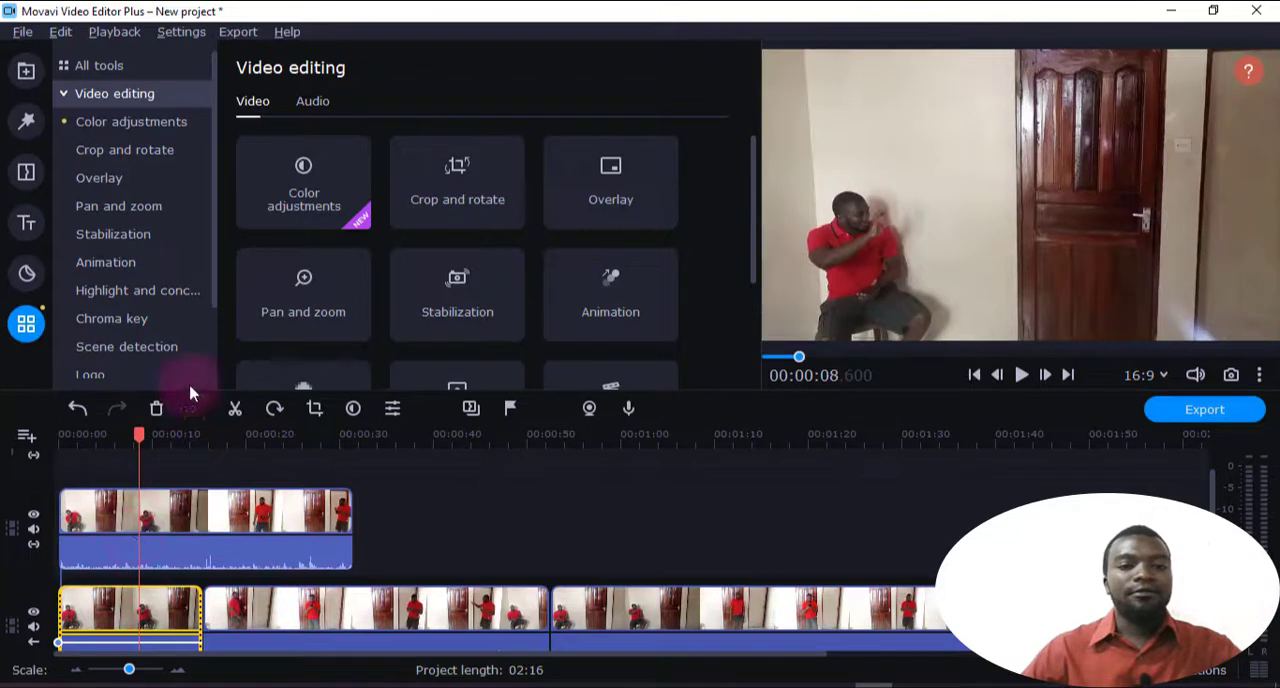
{"action": "left_click", "coordinate": [100, 178]}
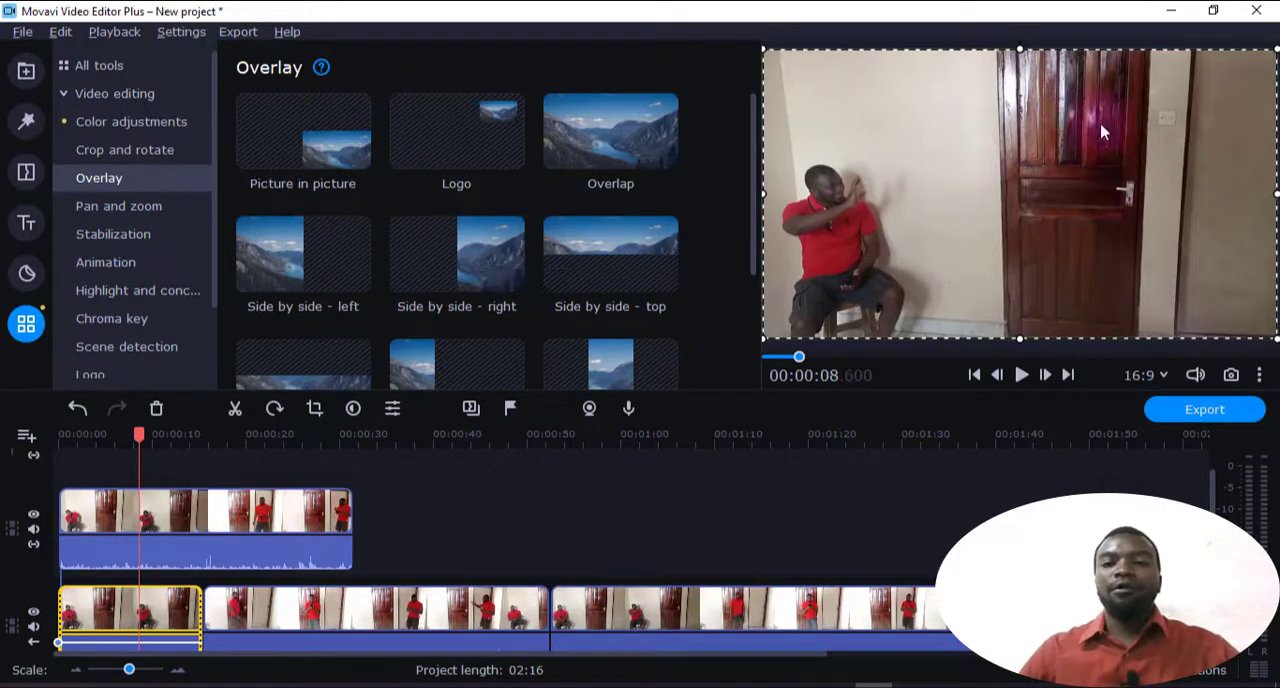
{"action": "left_click", "coordinate": [316, 265]}
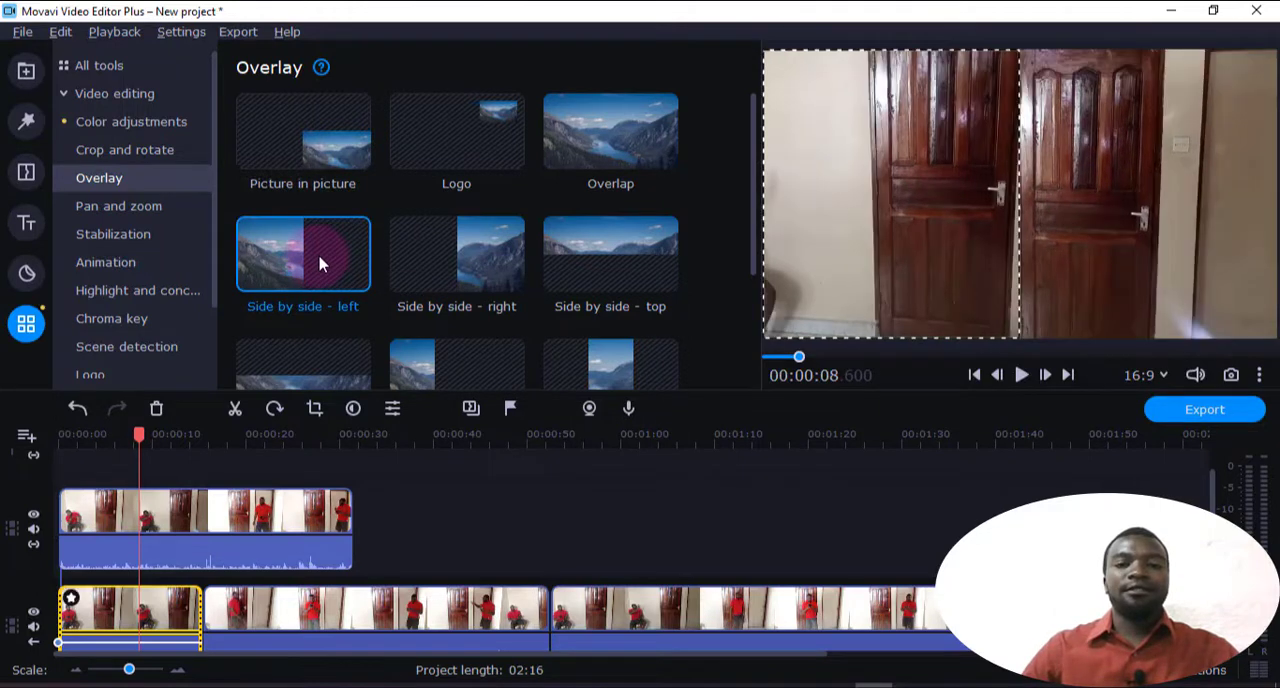
{"action": "left_click", "coordinate": [1021, 376]}
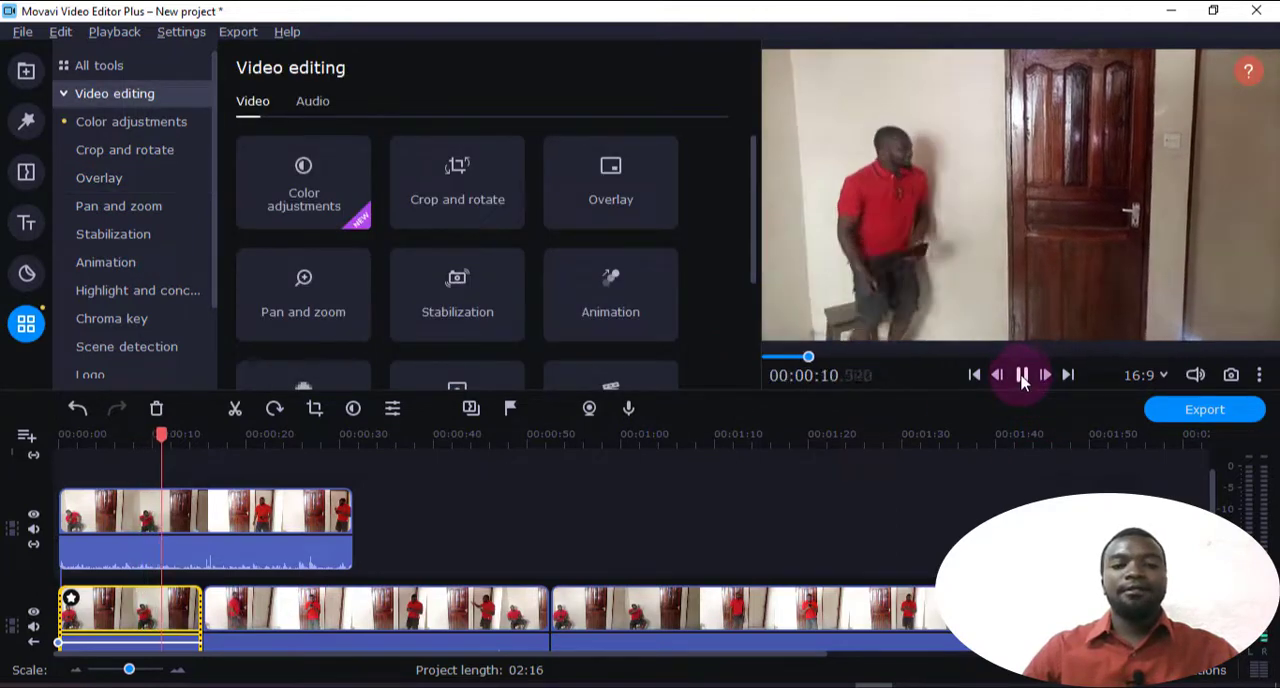
{"action": "left_click", "coordinate": [1021, 376]}
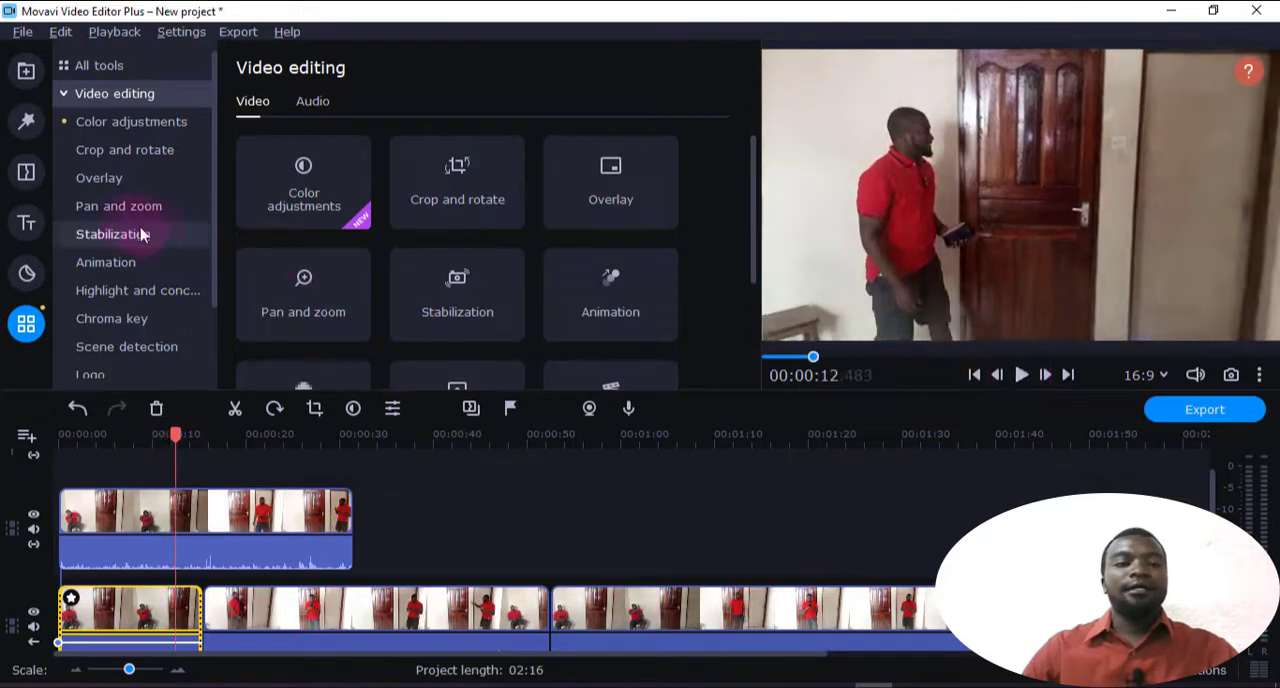
{"action": "left_click", "coordinate": [127, 187]}
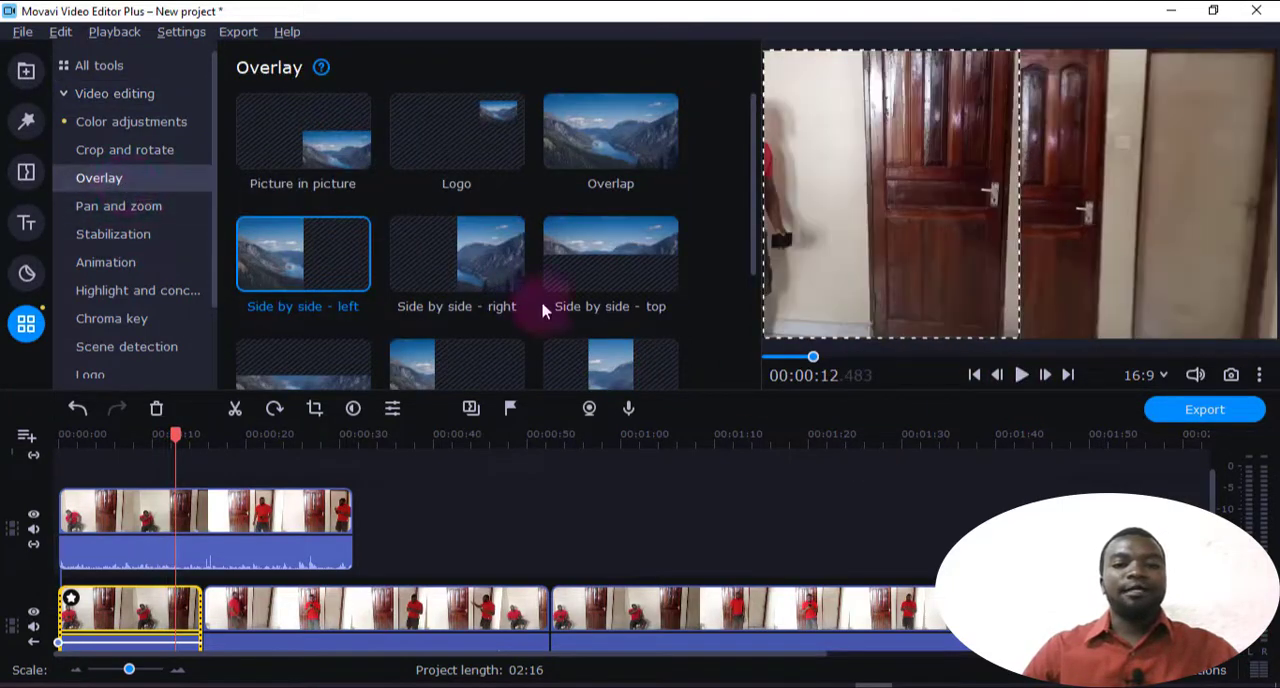
Split the second clip of the main track at 00:00:32.800
{"action": "left_click", "coordinate": [338, 625]}
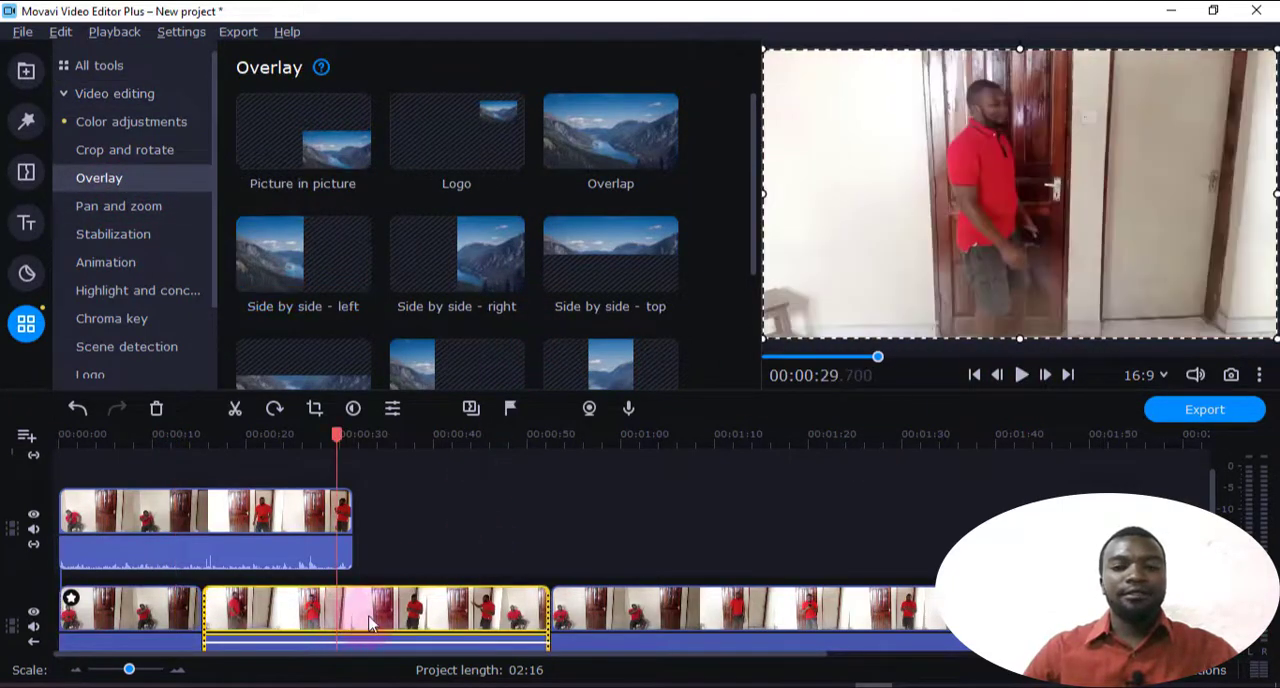
{"action": "left_click_drag", "start_coordinate": [358, 441], "coordinate": [366, 443]}
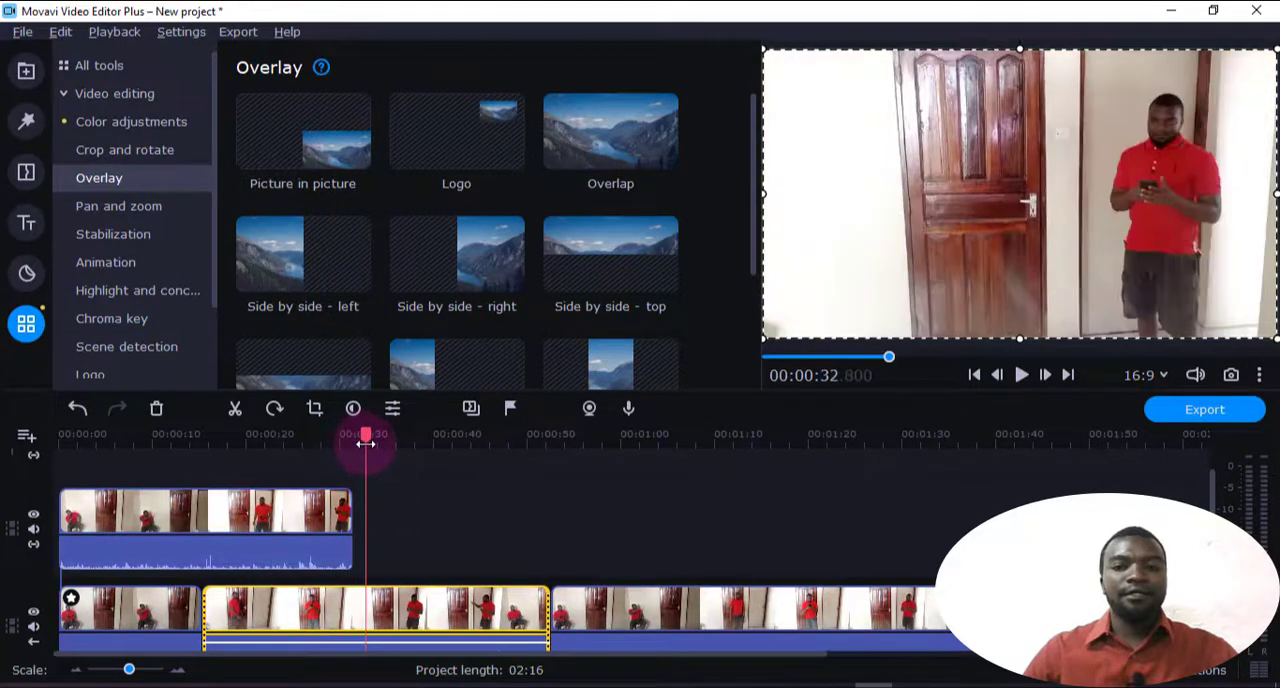
{"action": "left_click", "coordinate": [235, 408]}
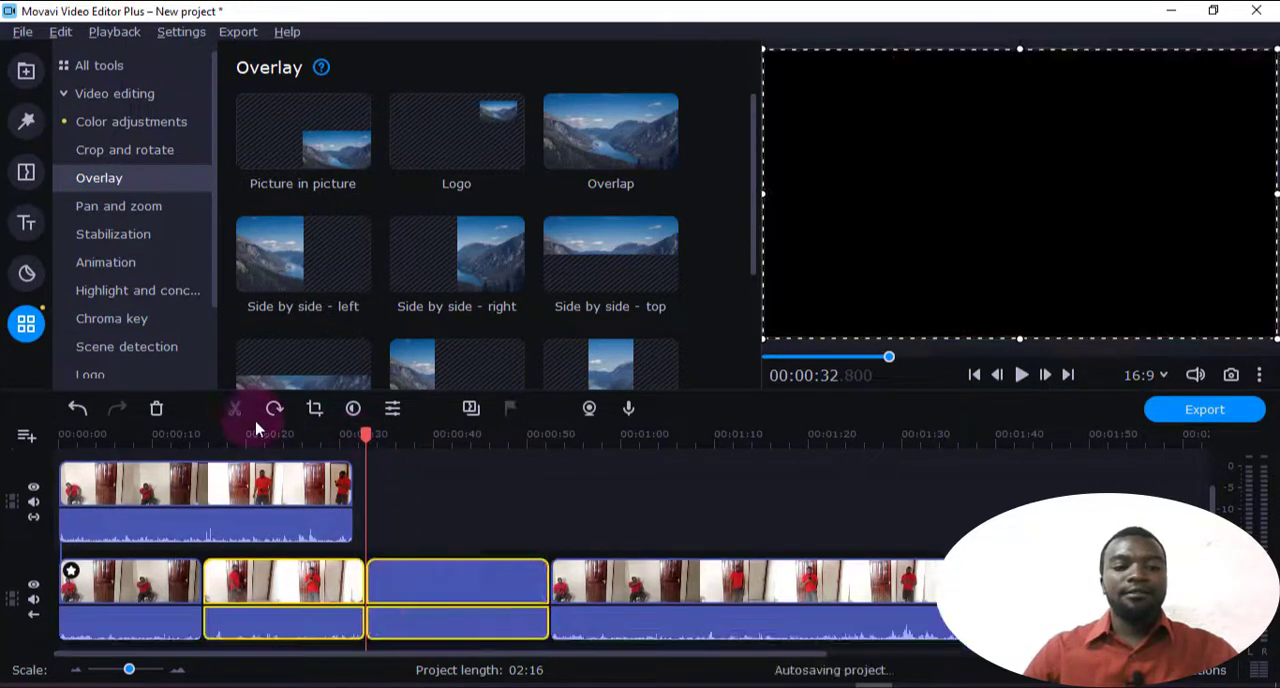
Add another video track on top and move both split pieces onto it, starting at 00:00:00
{"action": "left_click", "coordinate": [26, 436]}
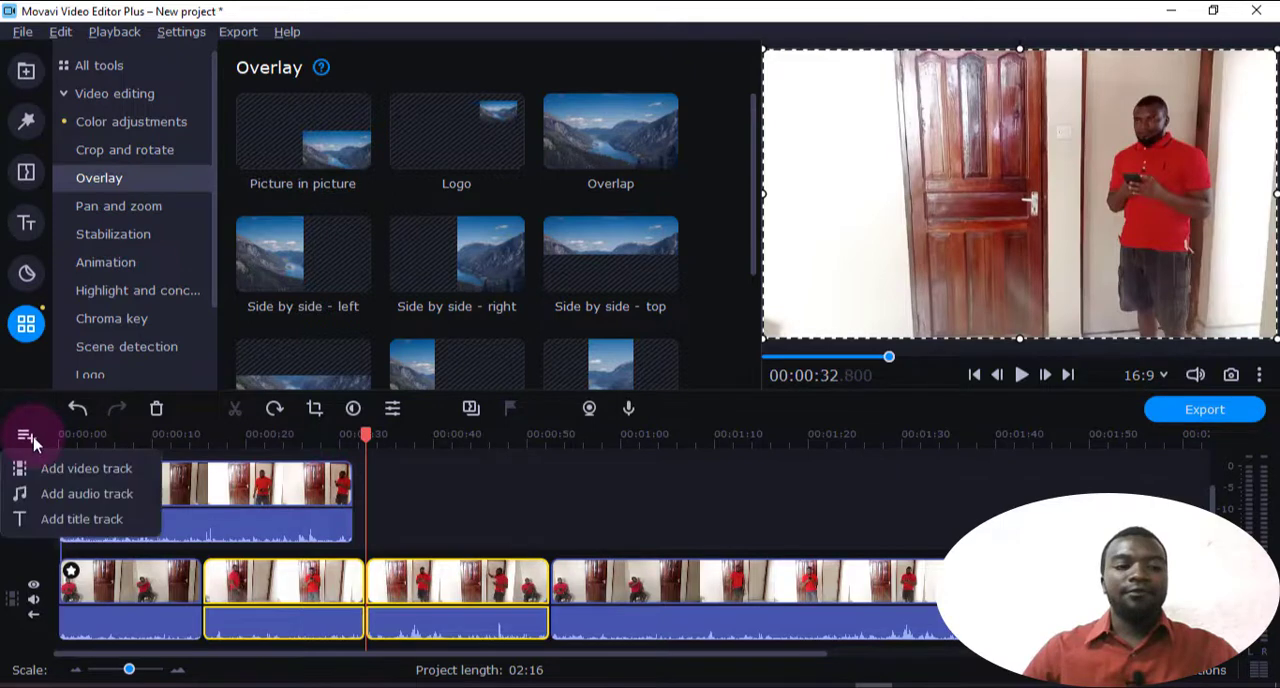
{"action": "left_click", "coordinate": [57, 477]}
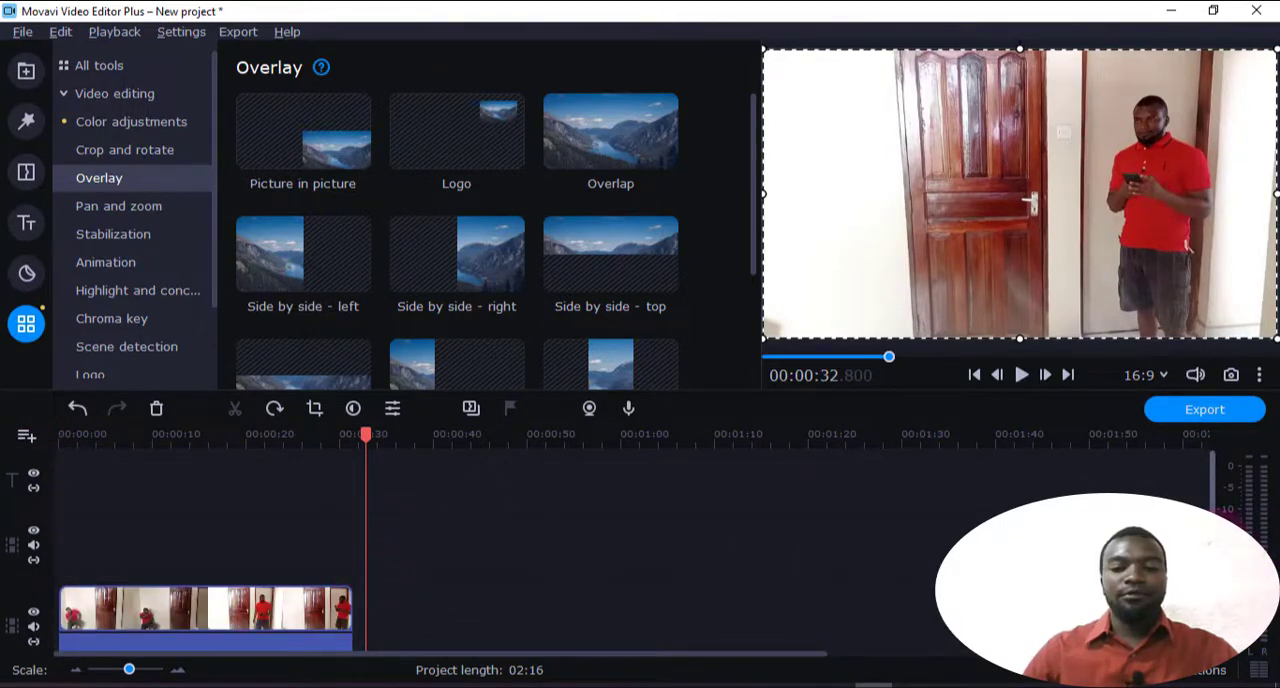
{"action": "left_click_drag", "start_coordinate": [1214, 528], "coordinate": [1214, 558]}
{"action": "left_click_drag", "start_coordinate": [455, 648], "coordinate": [307, 466]}
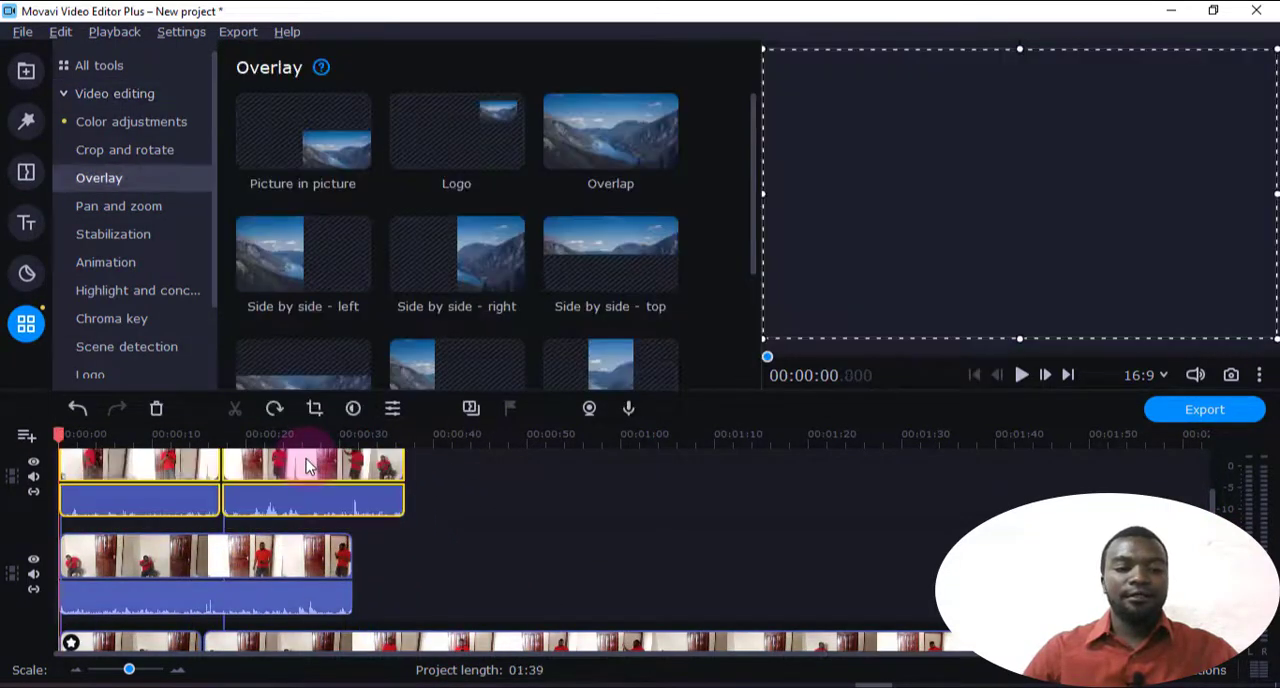
Apply the Trio - center overlay to the first clip of the top video track, with the playhead at 00:00:10.400
{"action": "left_click", "coordinate": [145, 435]}
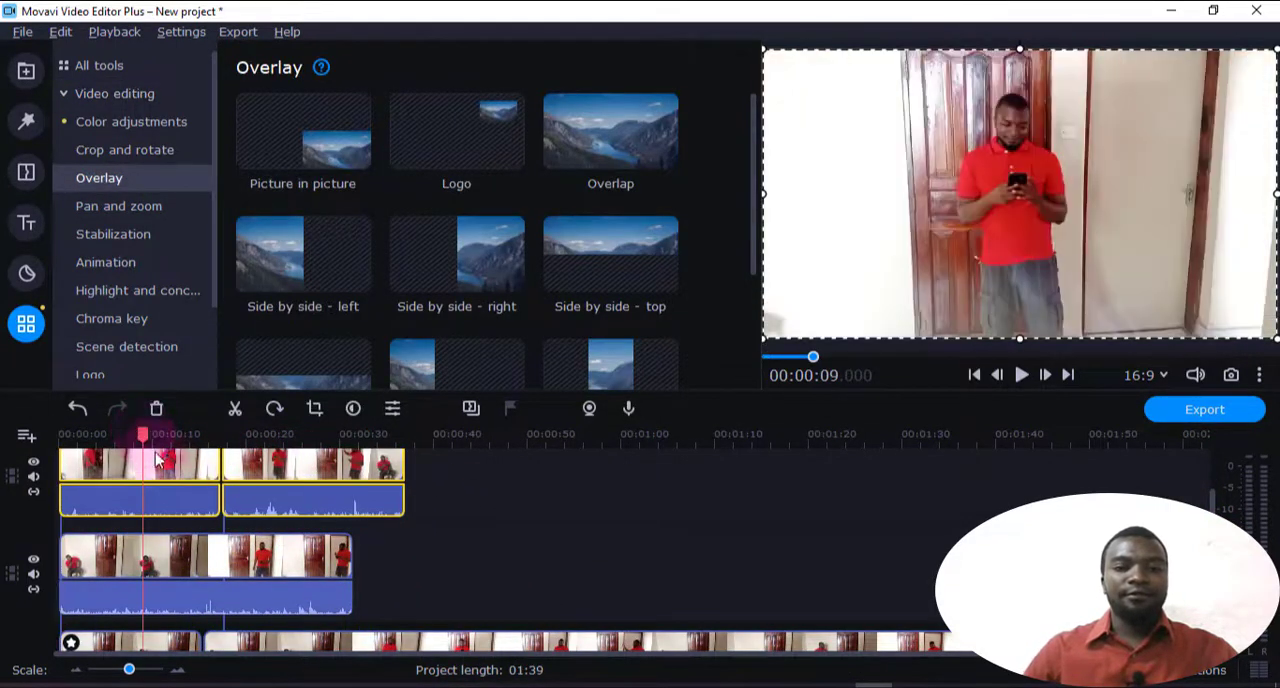
{"action": "left_click", "coordinate": [114, 592]}
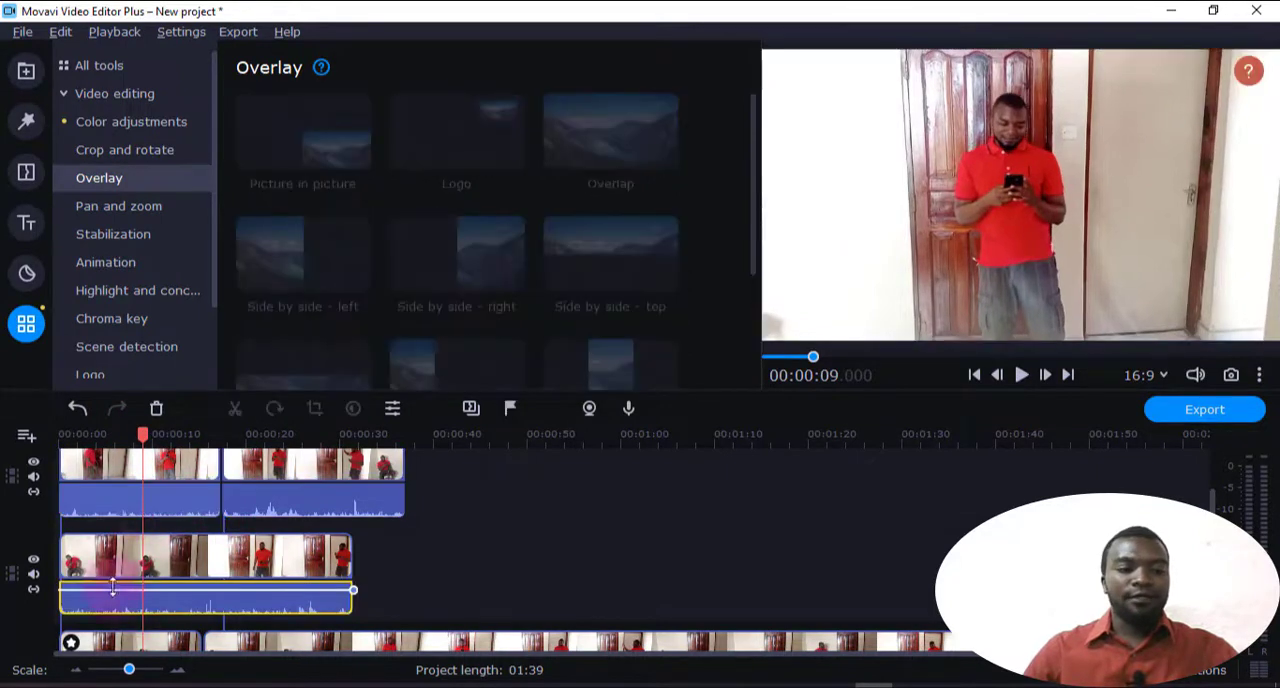
{"action": "left_click", "coordinate": [193, 471]}
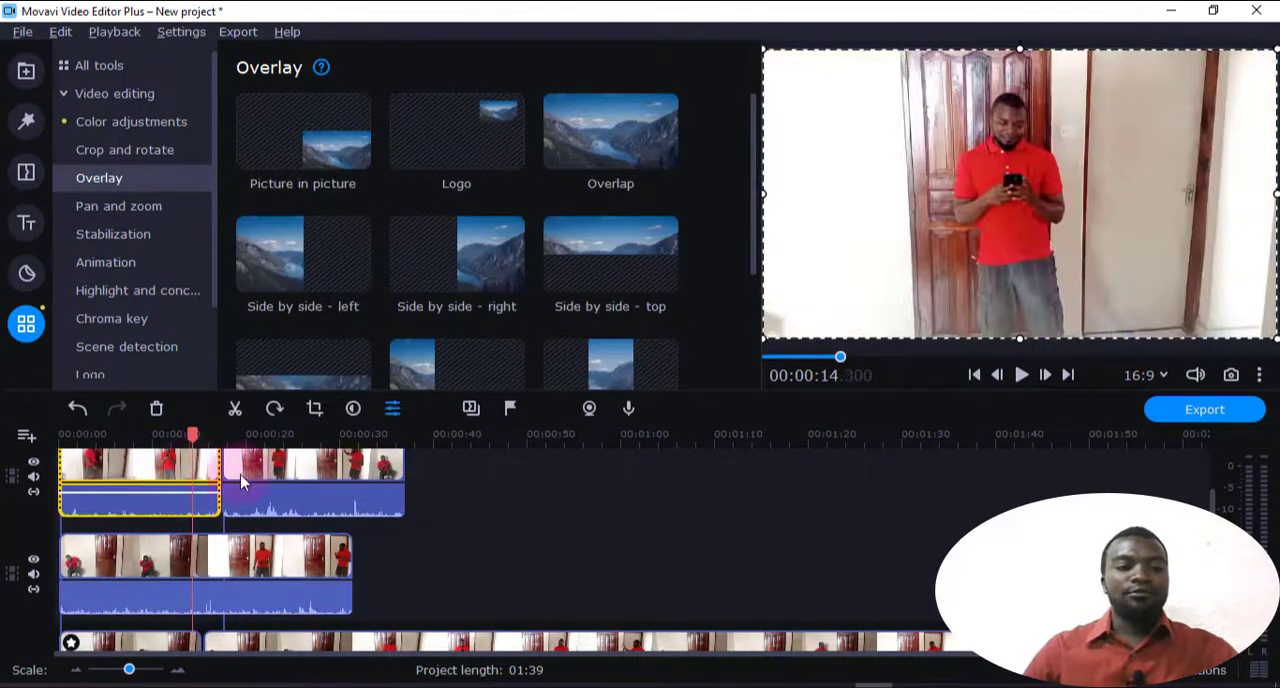
{"action": "left_click_drag", "start_coordinate": [175, 441], "coordinate": [156, 437]}
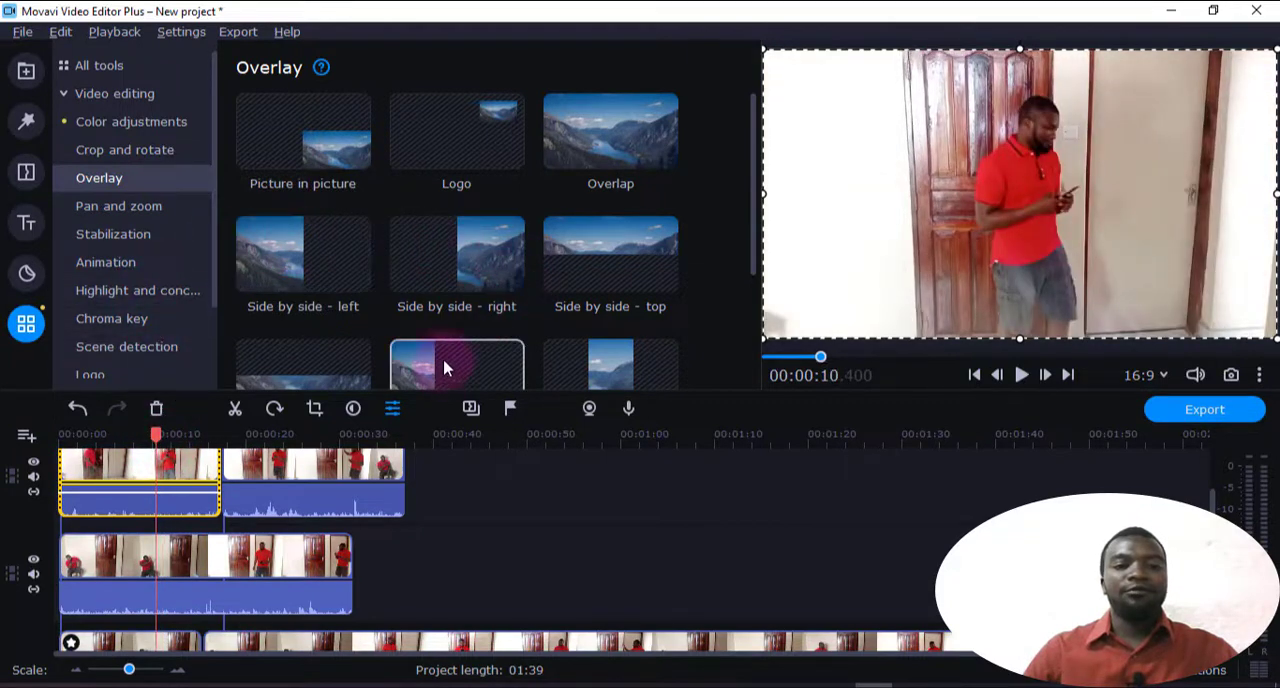
{"action": "scroll", "coordinate": [455, 355], "scroll_direction": "down", "scroll_amount": 2}
{"action": "left_click", "coordinate": [608, 280]}
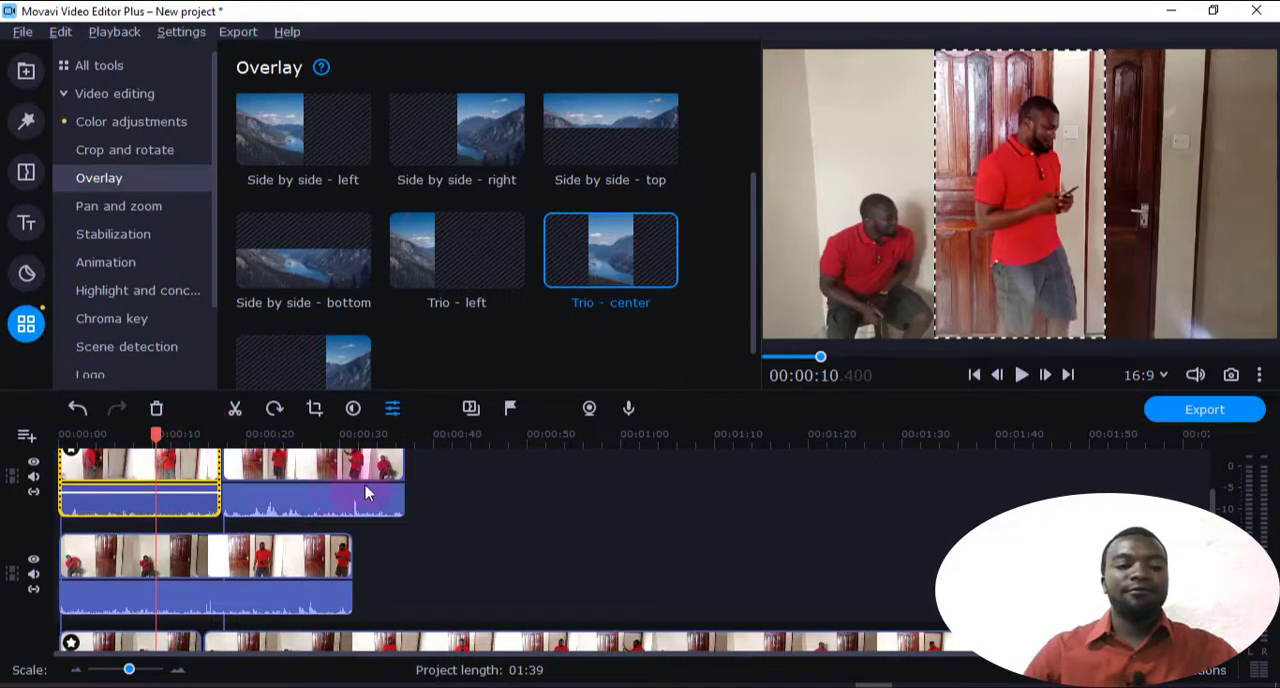
Move the second clip of the top video track so that it starts at 00:00:19.400
{"action": "left_click_drag", "start_coordinate": [350, 492], "coordinate": [360, 467]}
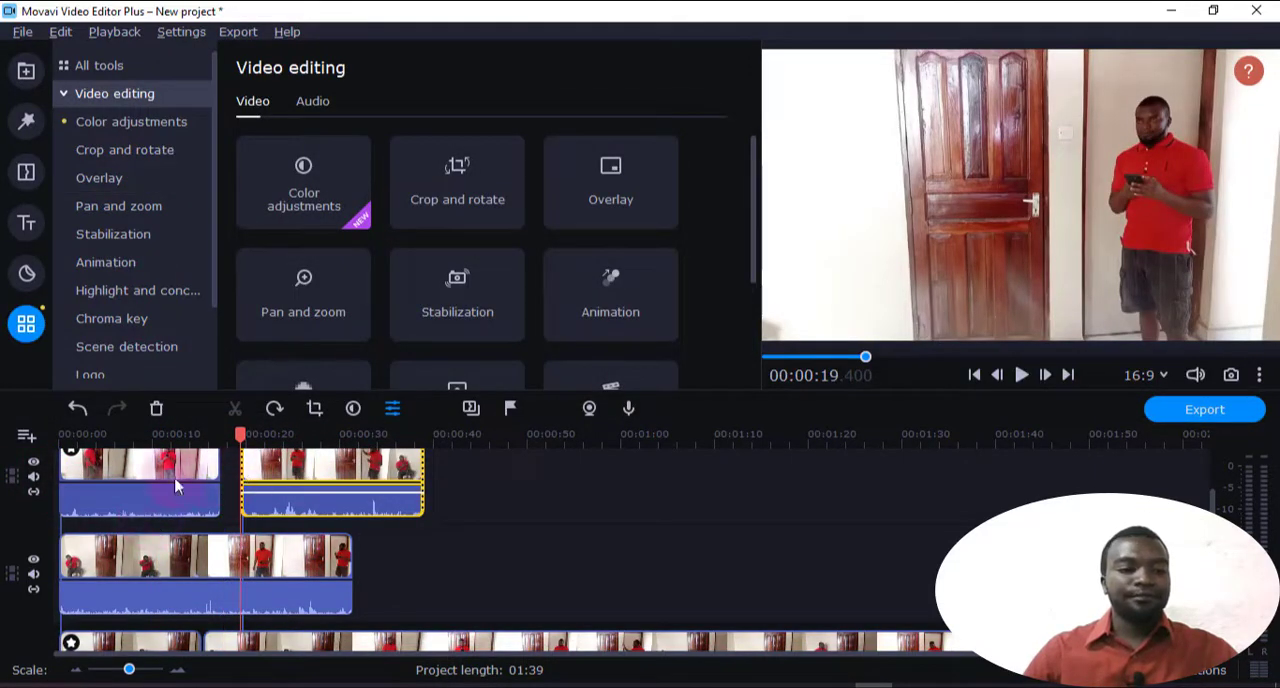
{"action": "right_click", "coordinate": [32, 470]}
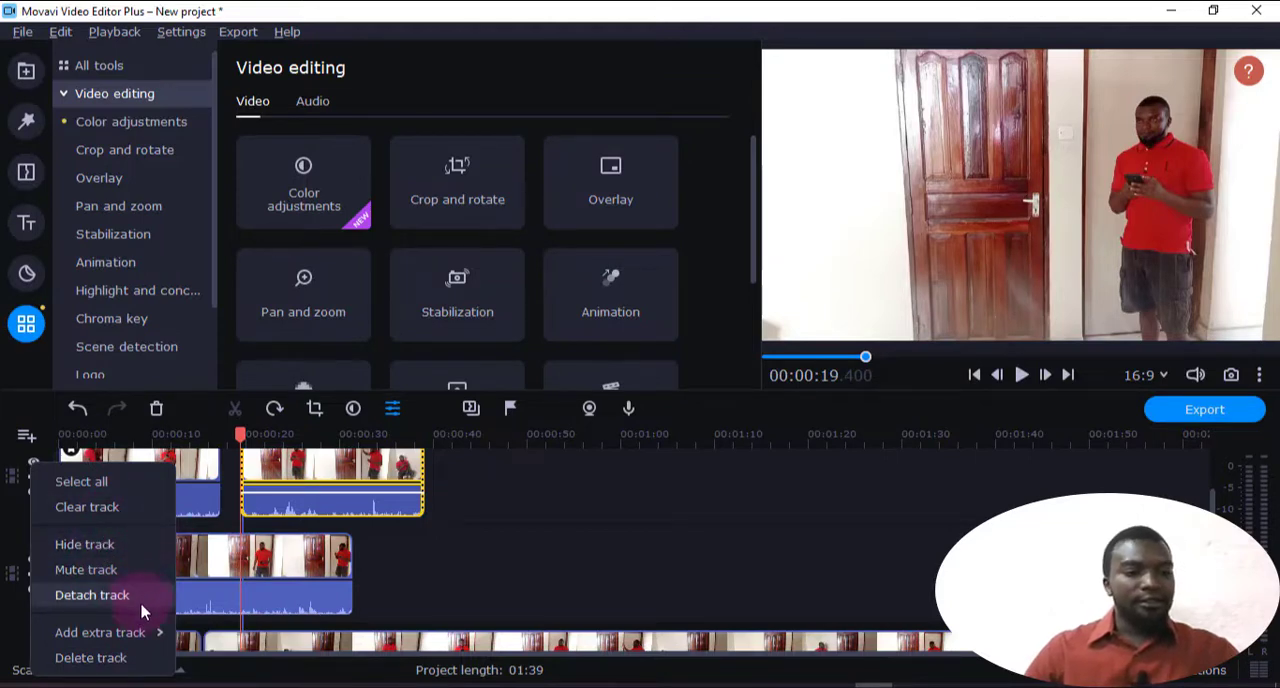
{"action": "left_click", "coordinate": [414, 586]}
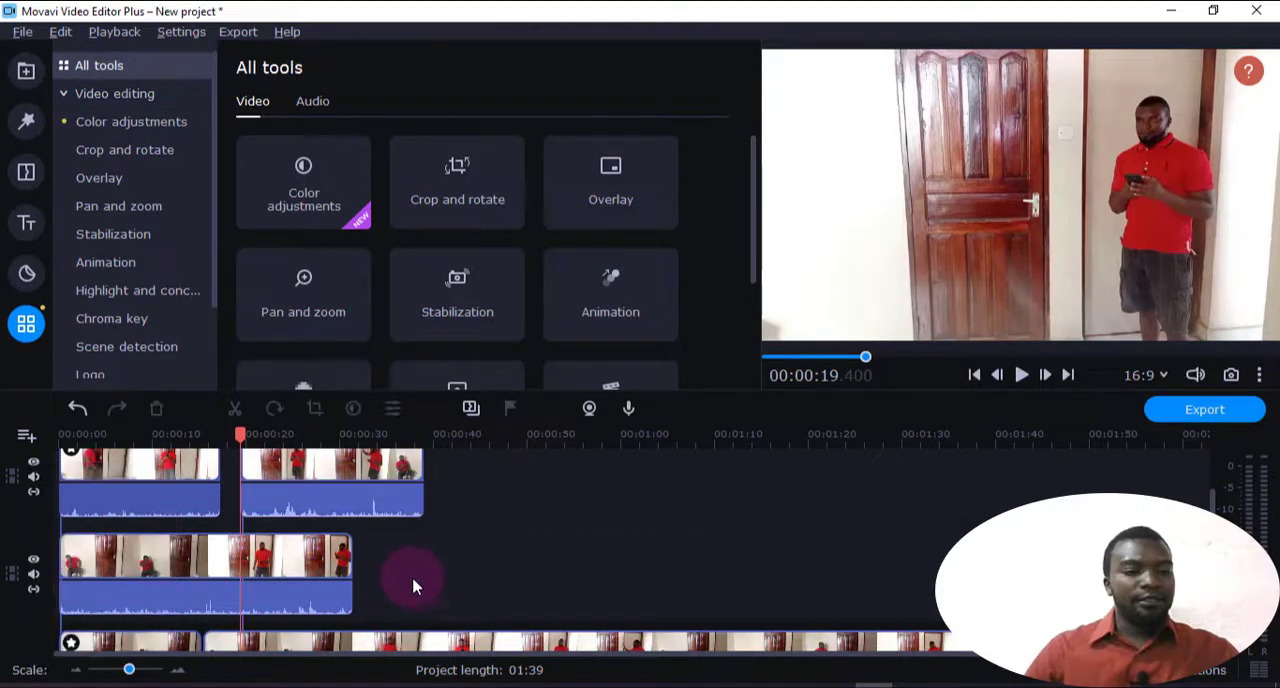
Play the layered clips past the end of the first top-track clip to check the Trio - center overlay
{"action": "left_click_drag", "start_coordinate": [234, 436], "coordinate": [128, 441]}
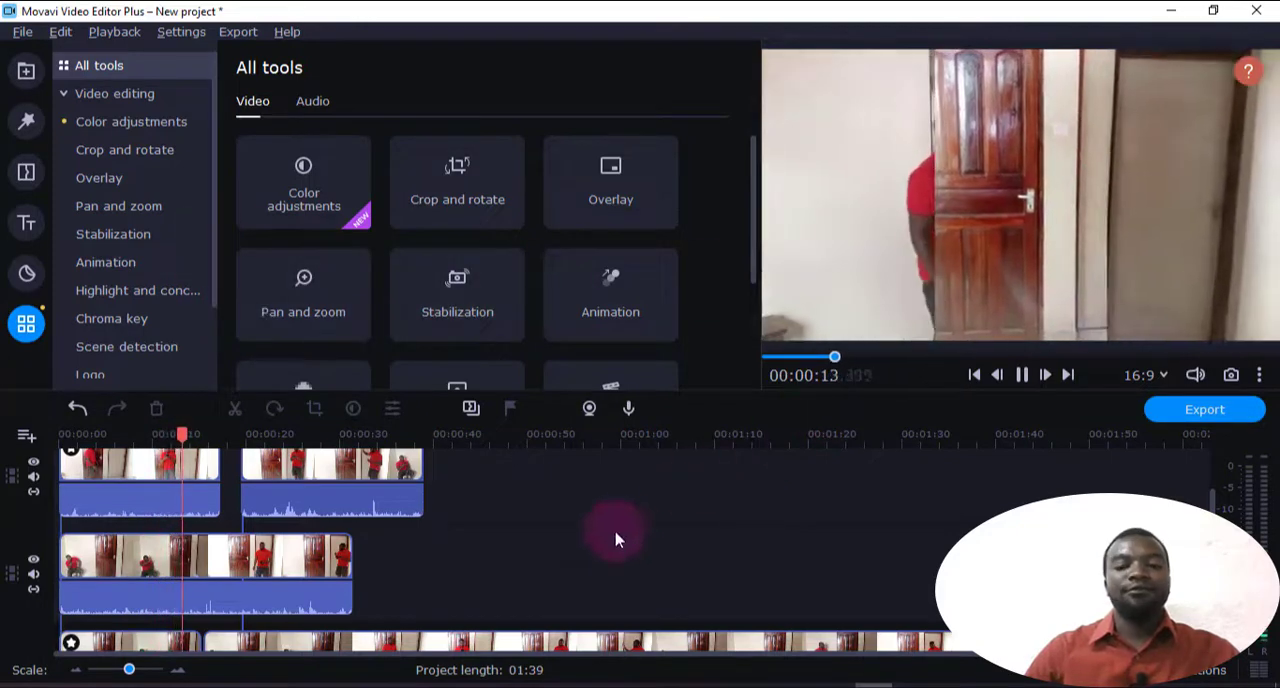
{"action": "key", "text": "space"}
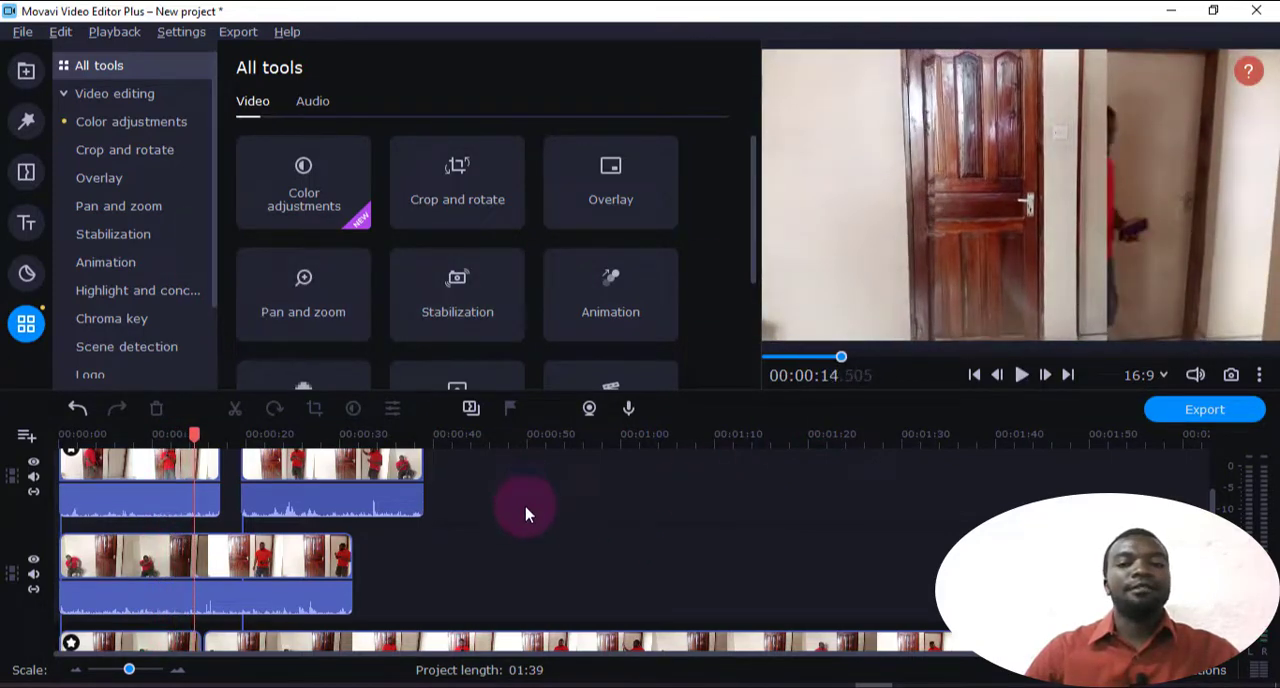
{"action": "key", "text": "space"}
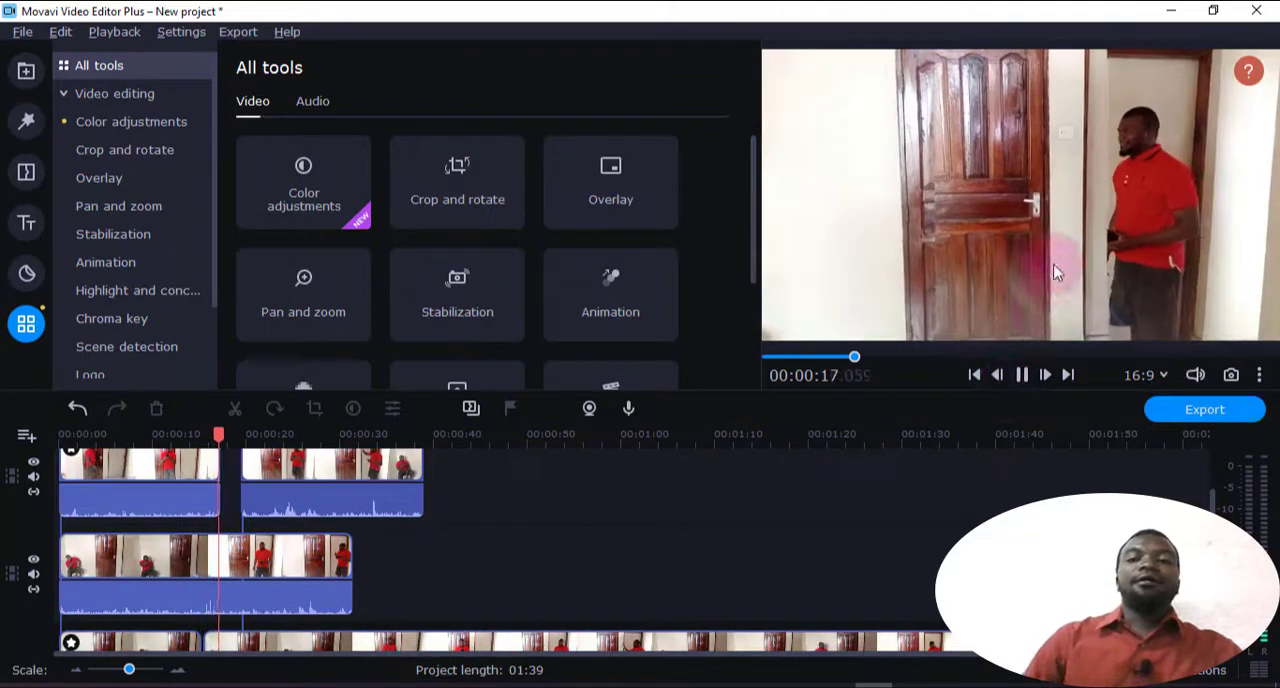
{"action": "left_click", "coordinate": [1021, 374]}
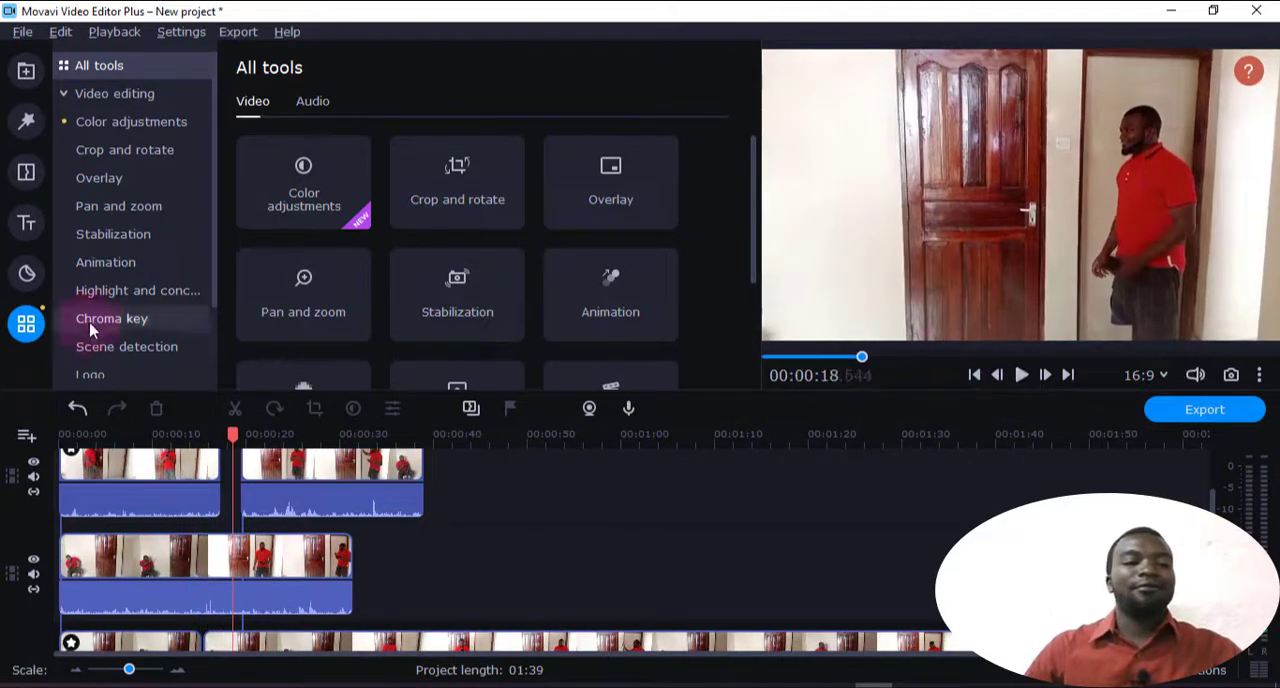
Show the Pan and zoom presets and delete all clips from the timeline
{"action": "left_click", "coordinate": [141, 210]}
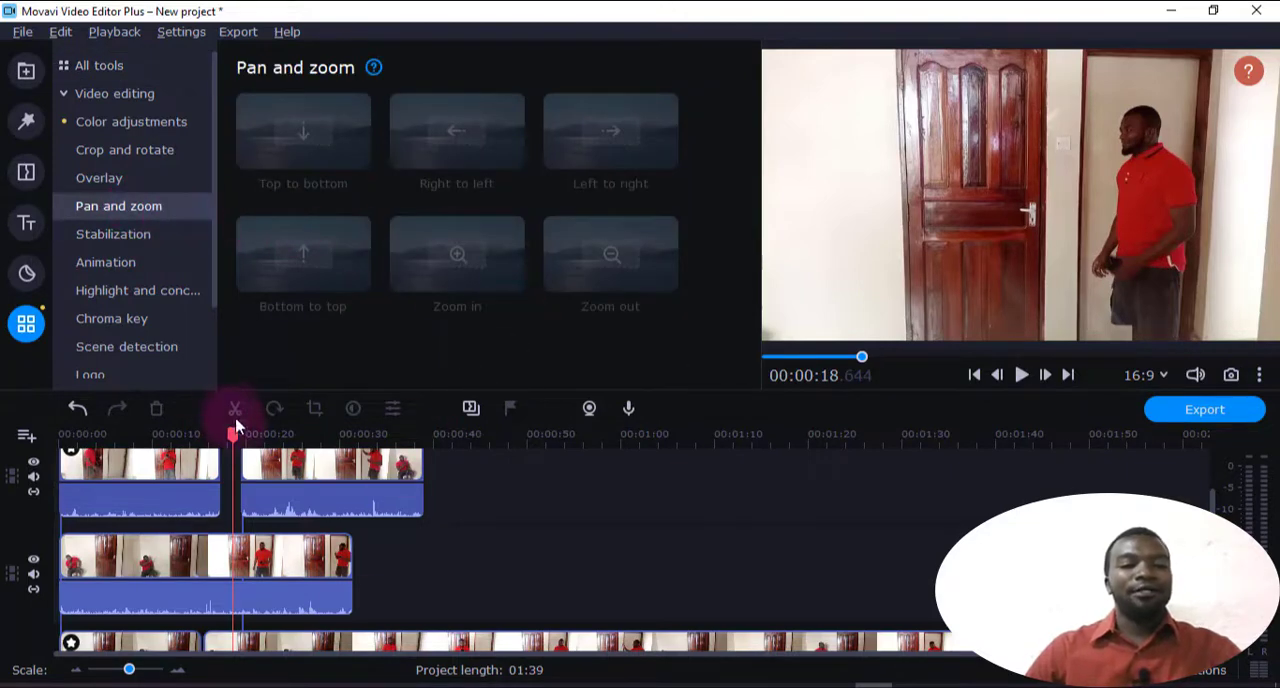
{"action": "left_click_drag", "start_coordinate": [225, 436], "coordinate": [152, 436]}
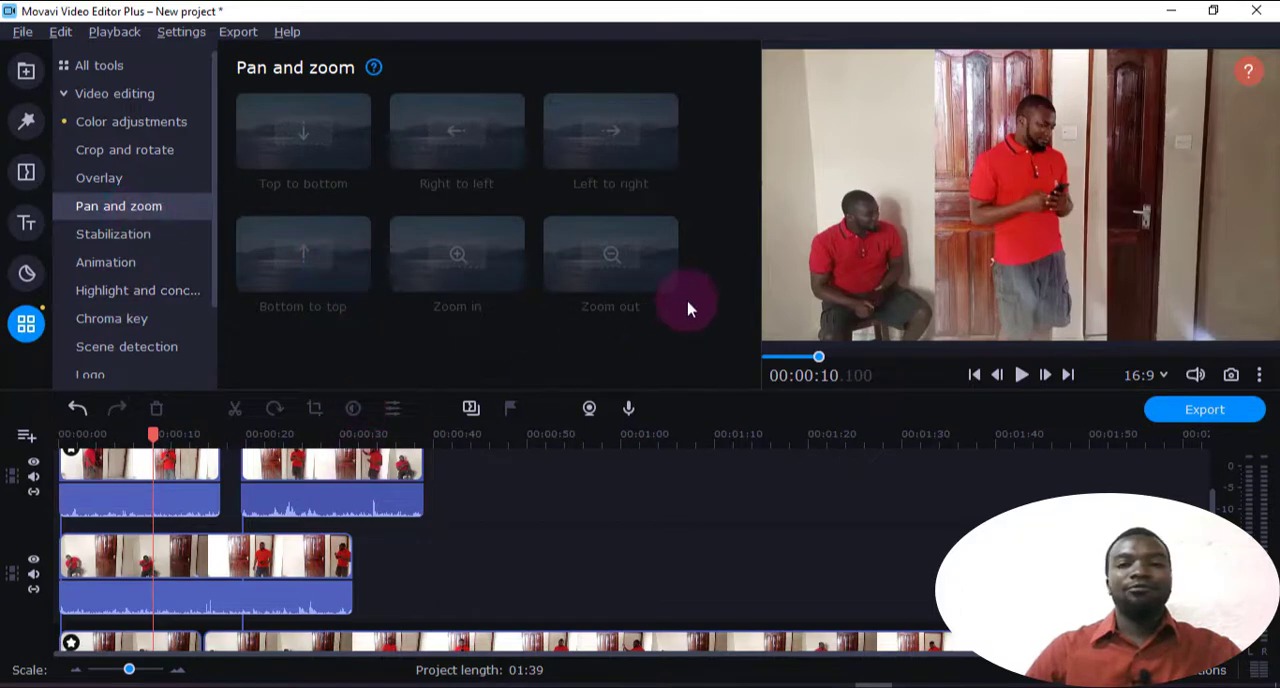
{"action": "left_click", "coordinate": [192, 561]}
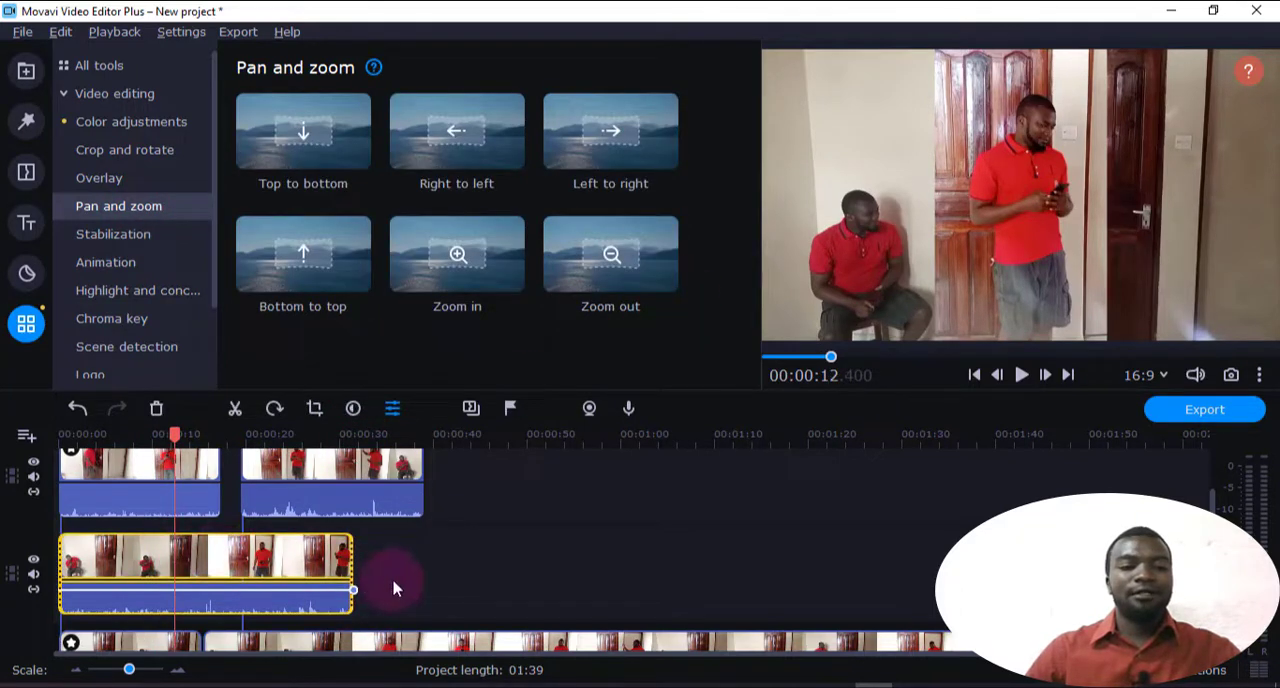
{"action": "key", "text": "ctrl+a"}
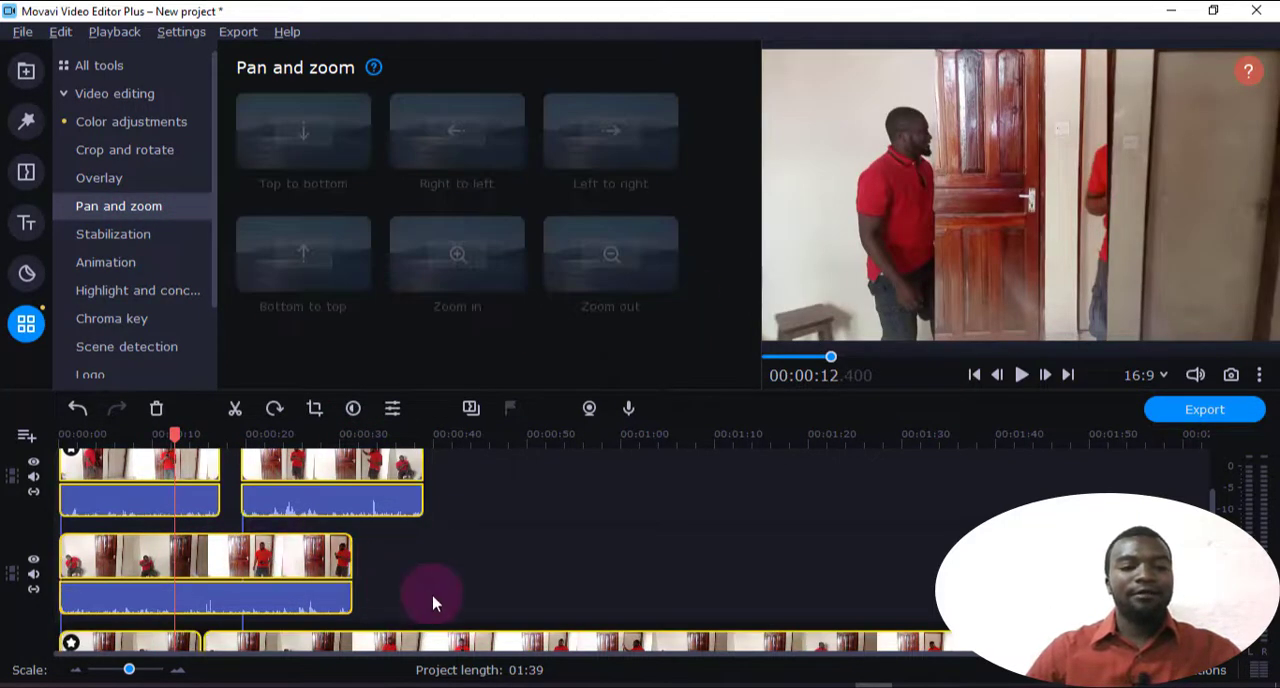
{"action": "key", "text": "Delete"}
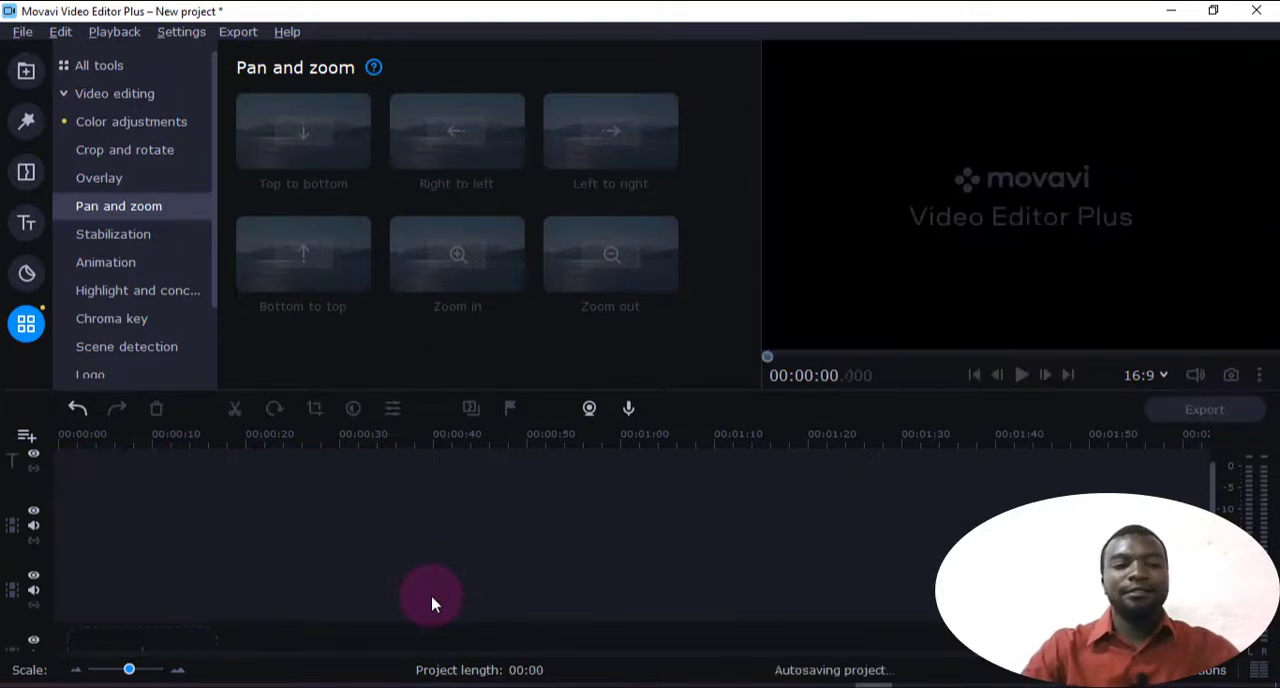
Add clone 15.mp4 to the main track and the bedroom image ending in 1ea389ca_1920.jpg to an upper video track at 00:00:03.100
{"action": "left_click", "coordinate": [26, 70]}
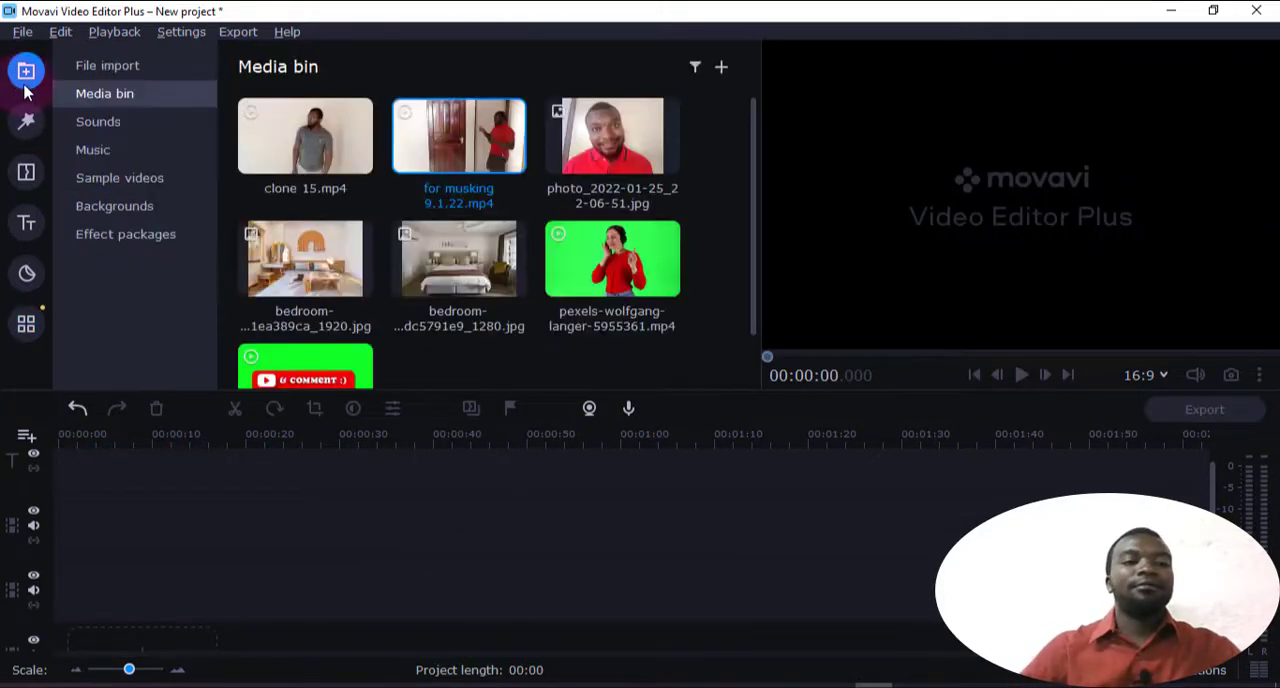
{"action": "left_click", "coordinate": [441, 150]}
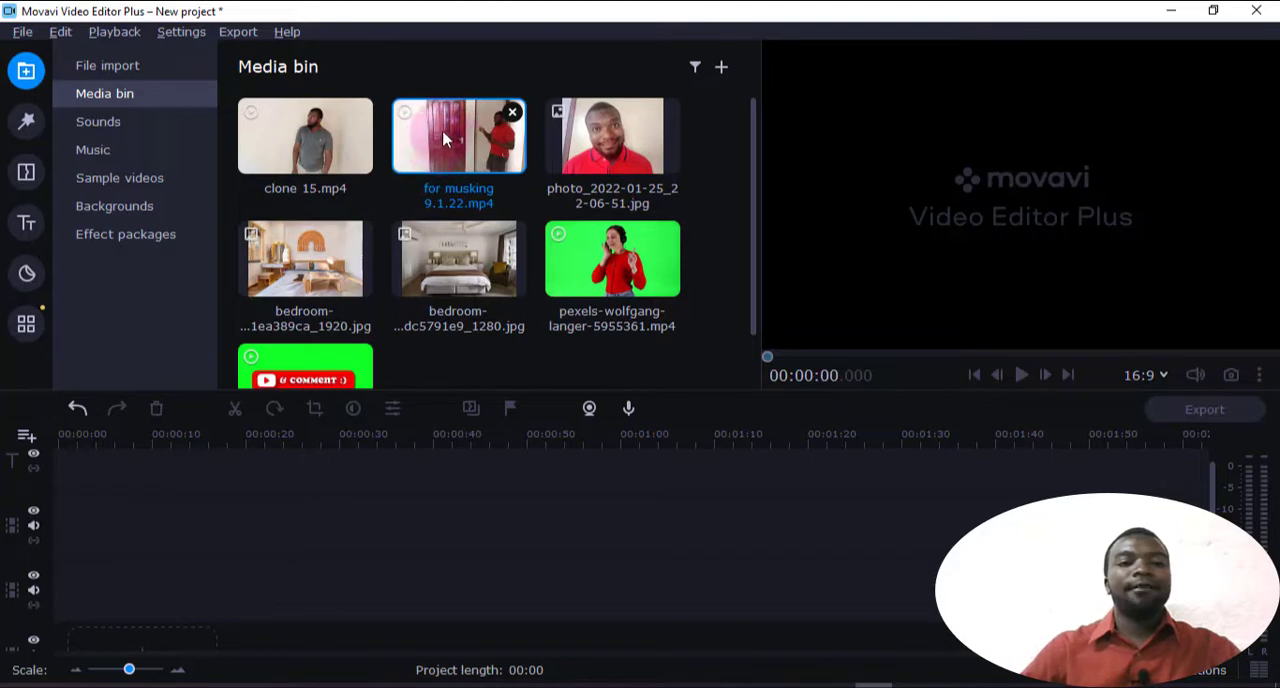
{"action": "mouse_move", "coordinate": [337, 141]}
{"action": "left_mouse_down"}
{"action": "mouse_move", "coordinate": [200, 500]}
{"action": "mouse_move", "coordinate": [171, 520]}
{"action": "left_mouse_up"}
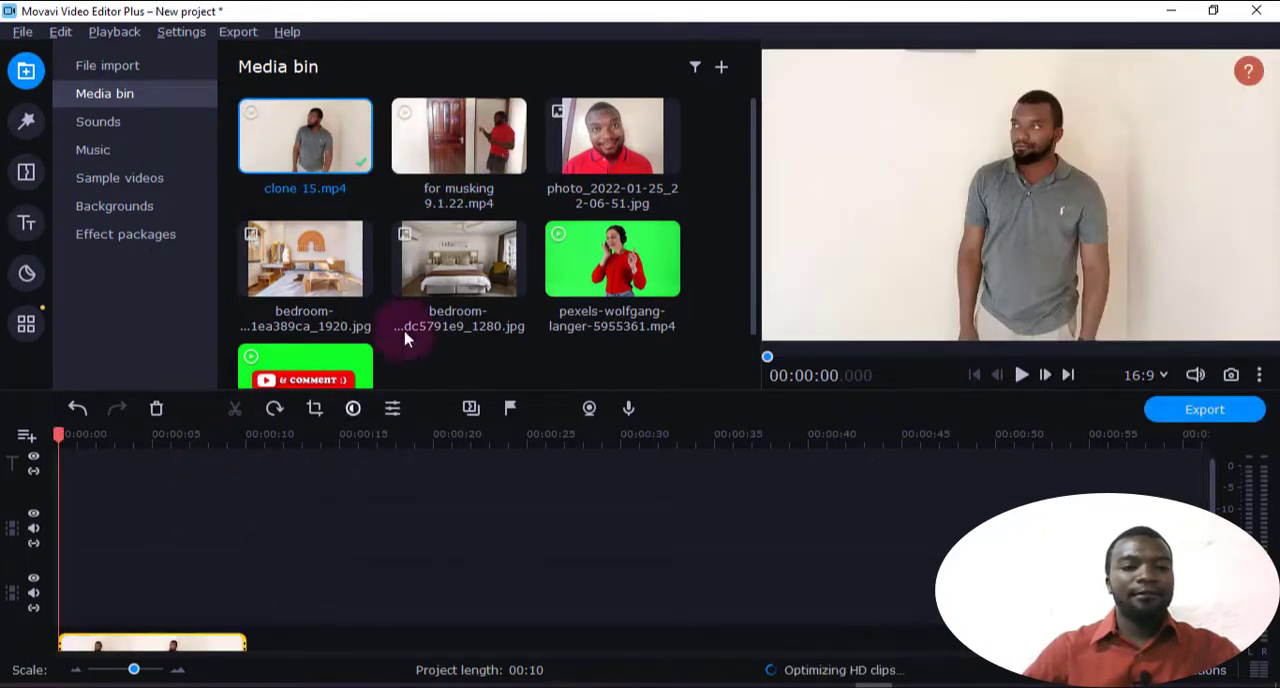
{"action": "left_click_drag", "start_coordinate": [314, 256], "coordinate": [120, 545]}
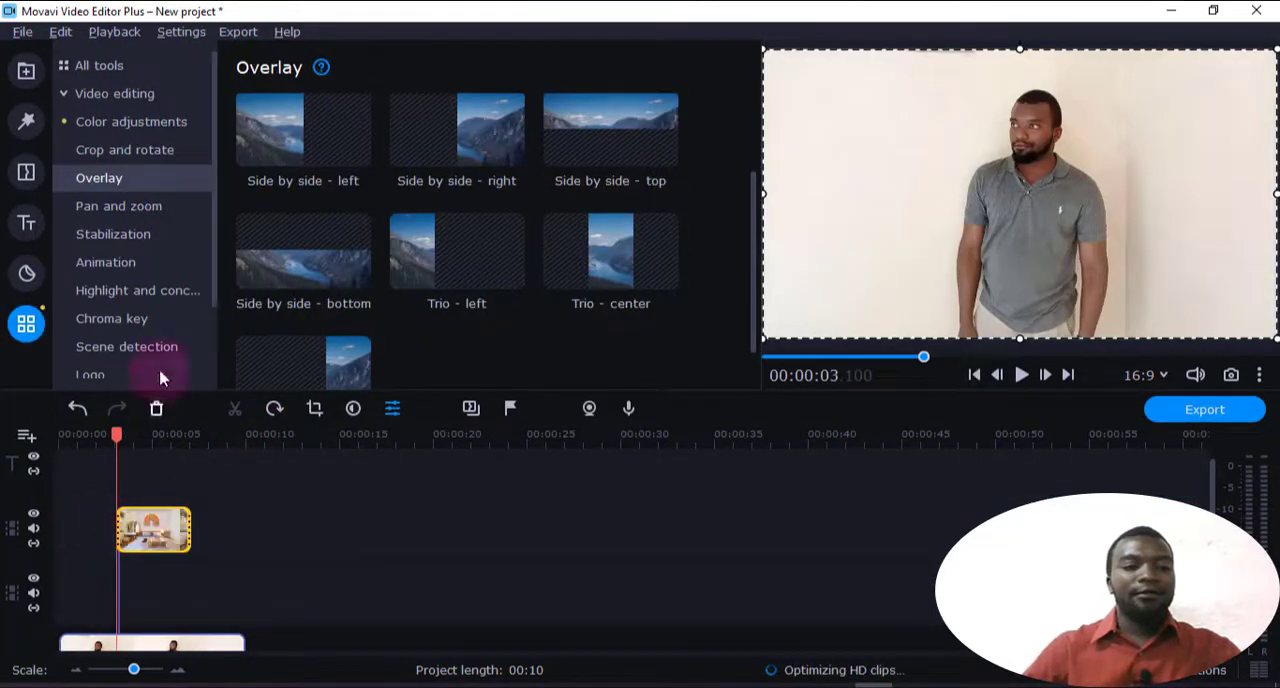
Preview the Pan and zoom presets Left to right, Right to left, Bottom to top, Top to bottom, Zoom out and Zoom in
{"action": "left_click", "coordinate": [115, 210]}
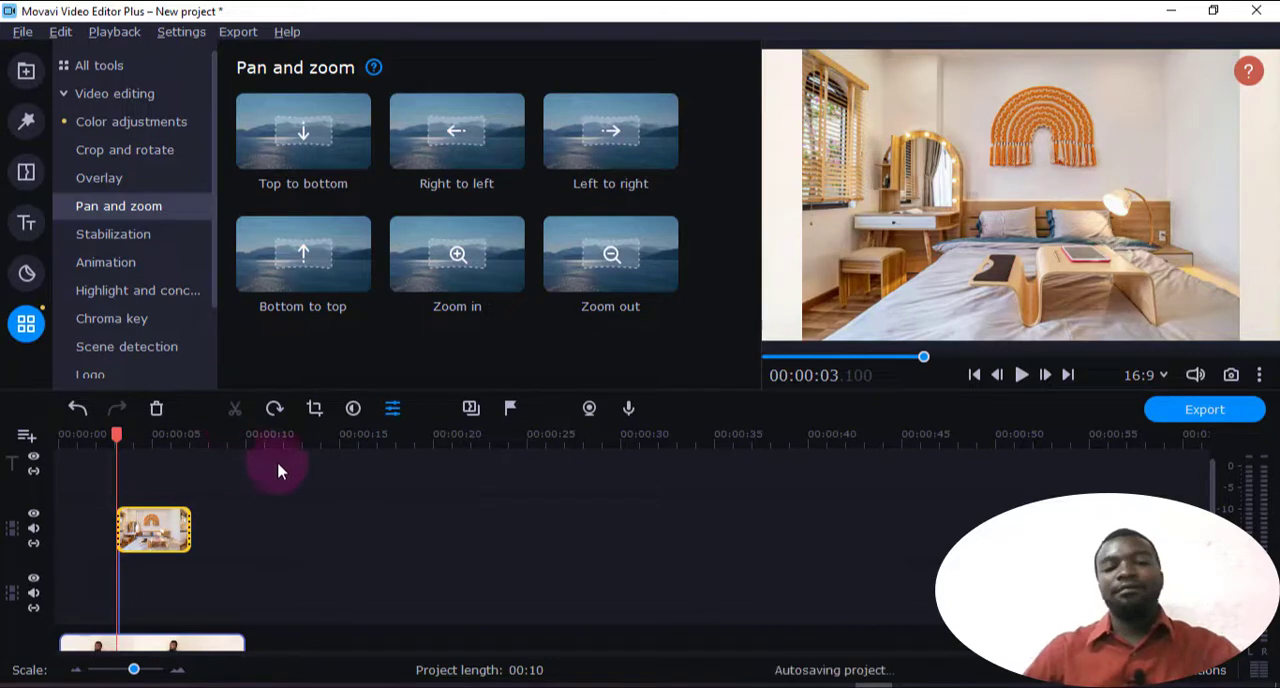
{"action": "left_click", "coordinate": [623, 129]}
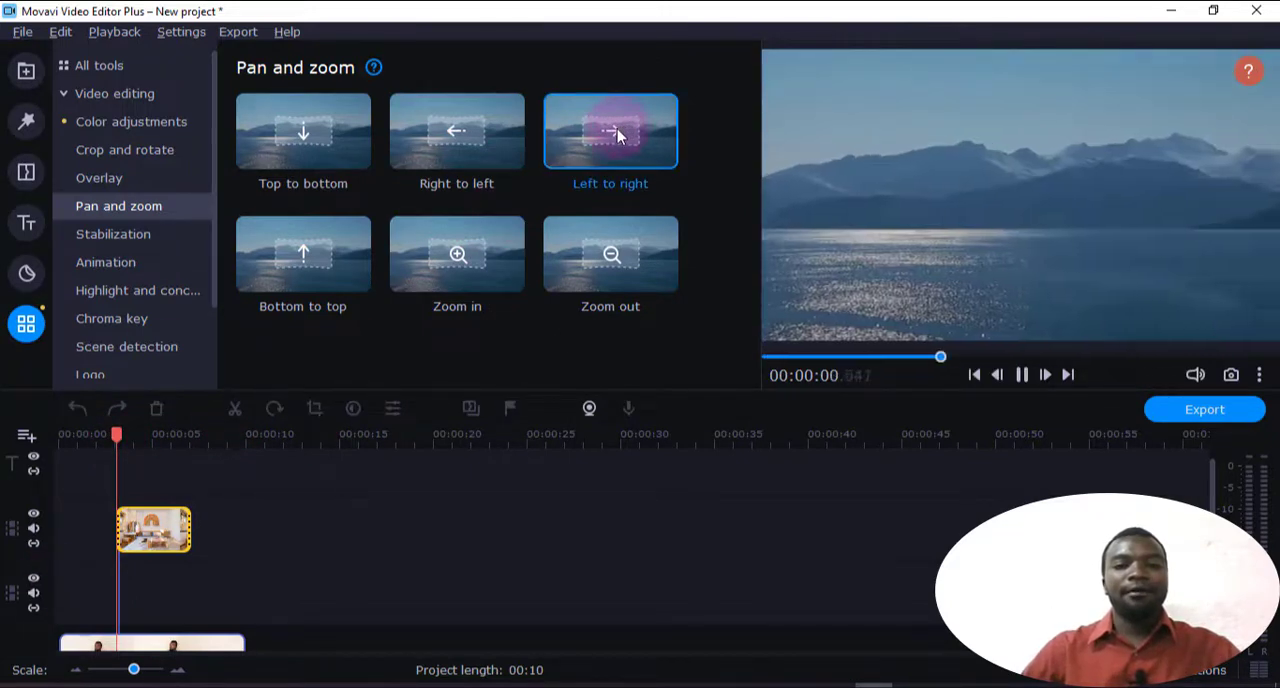
{"action": "left_click", "coordinate": [492, 150]}
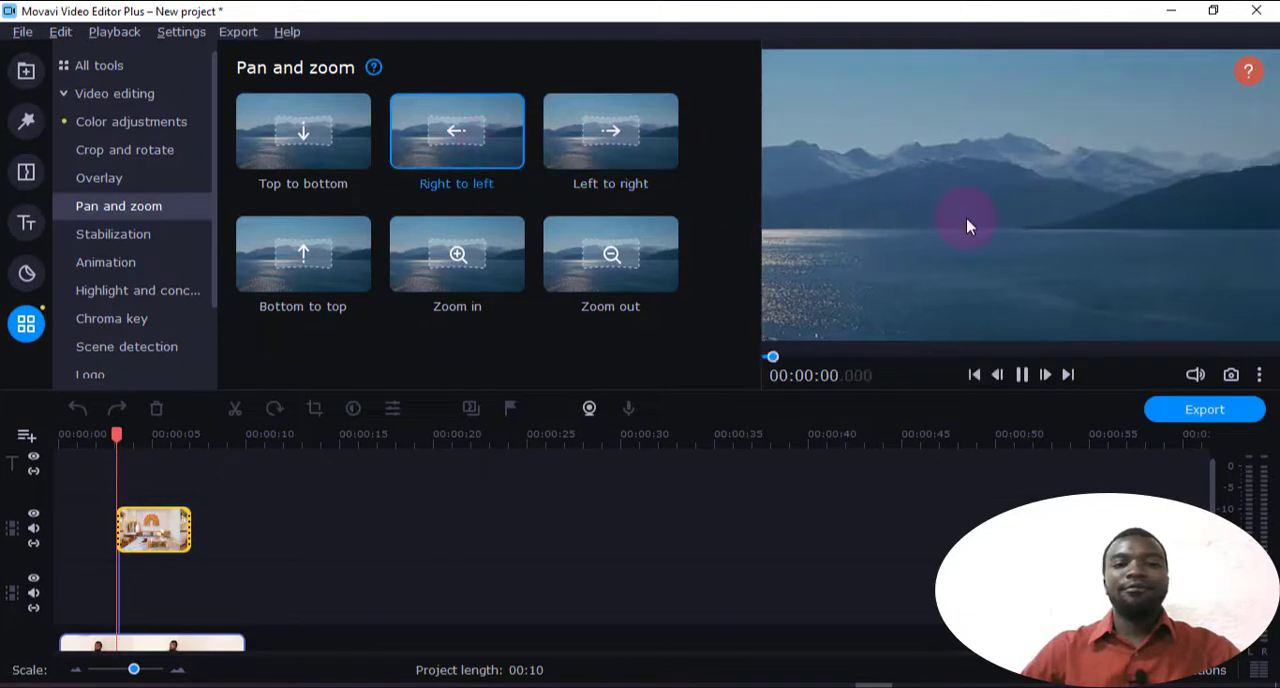
{"action": "left_click", "coordinate": [288, 229]}
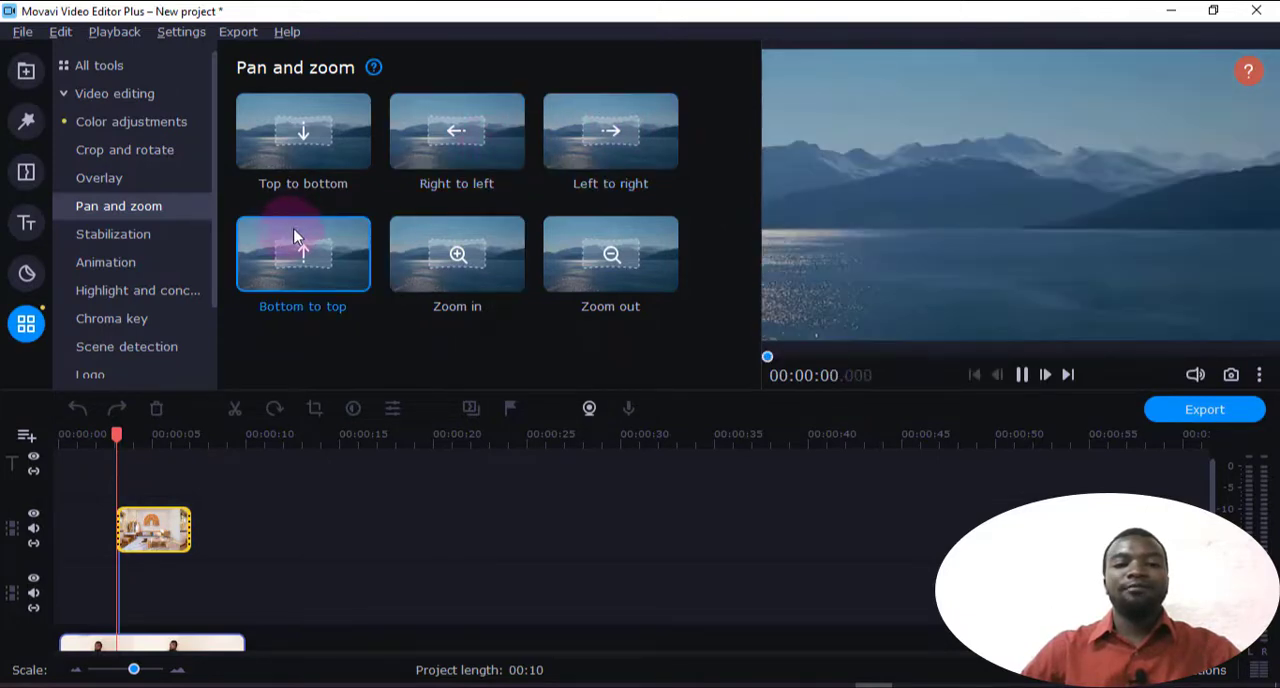
{"action": "left_click", "coordinate": [306, 112]}
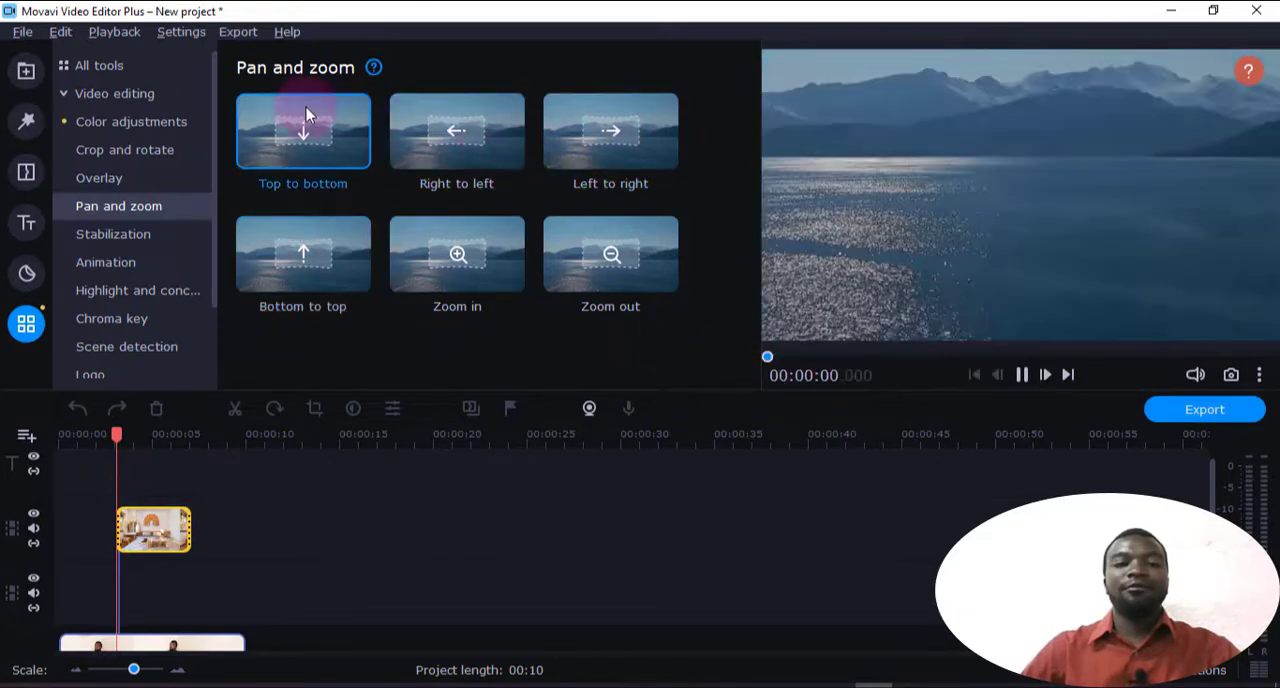
{"action": "left_click", "coordinate": [588, 266]}
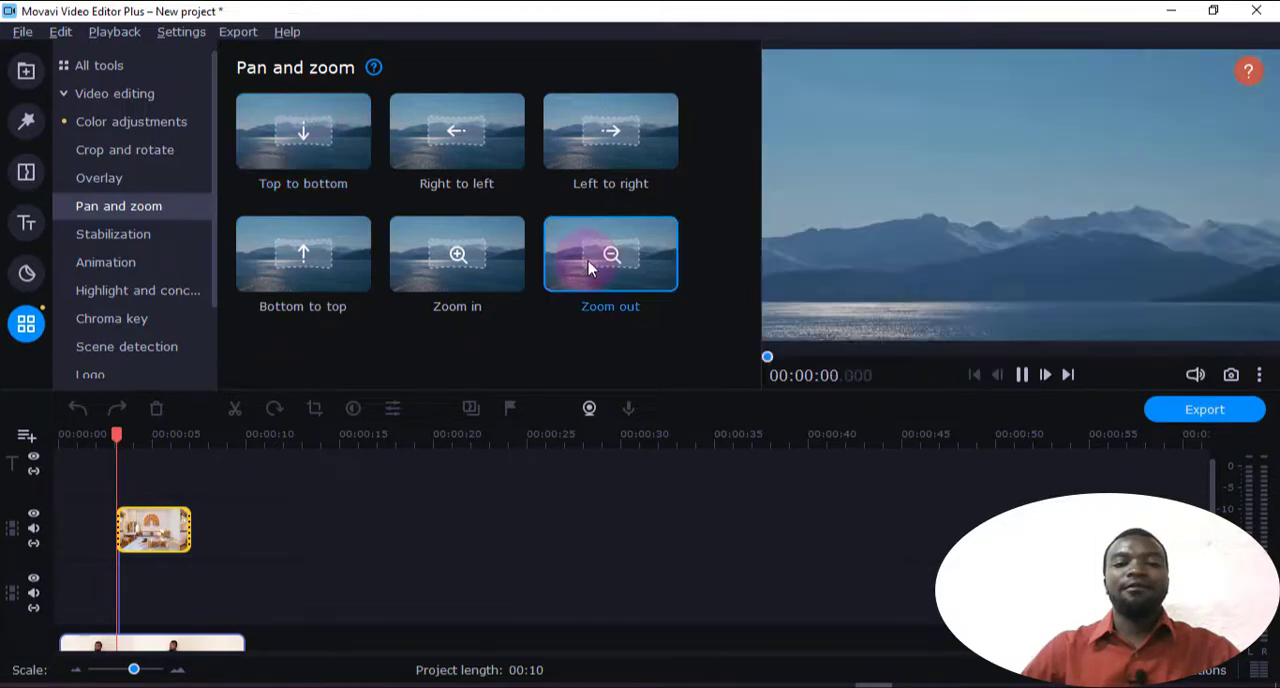
{"action": "left_click", "coordinate": [467, 280]}
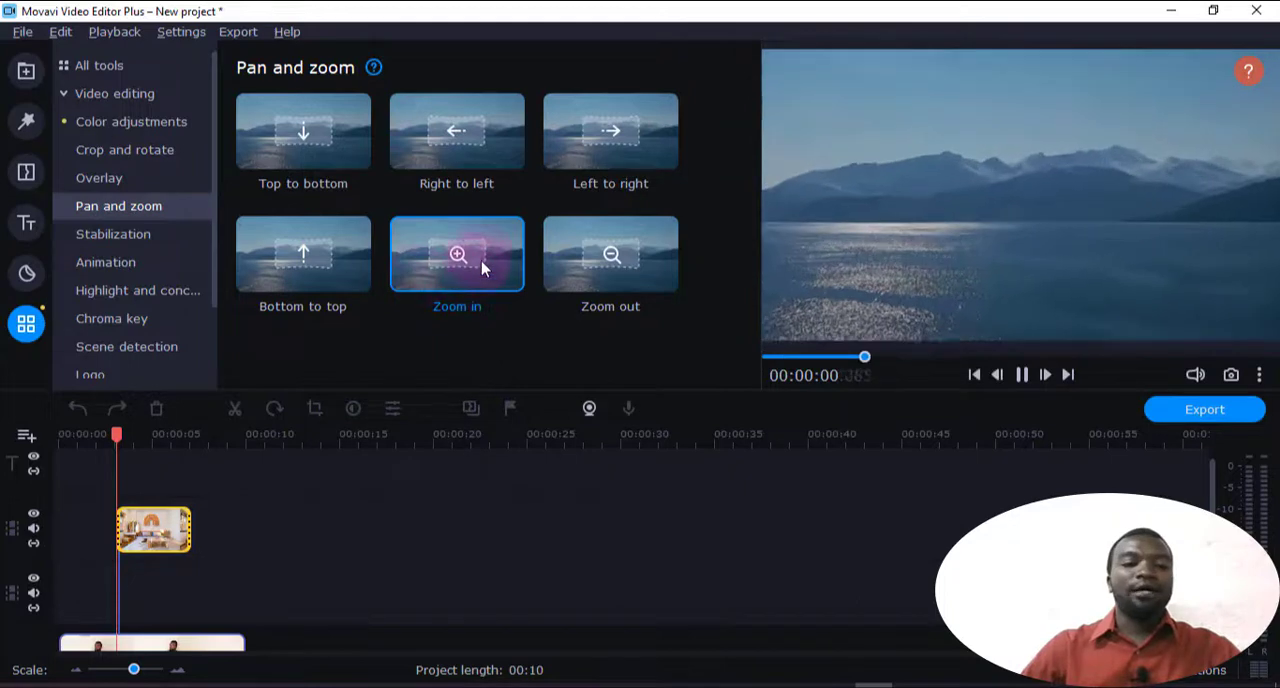
Apply the Zoom in effect to the bedroom image, move its starting keyframe to 00:00:03.650 and play the effect
{"action": "left_click_drag", "start_coordinate": [480, 252], "coordinate": [153, 511]}
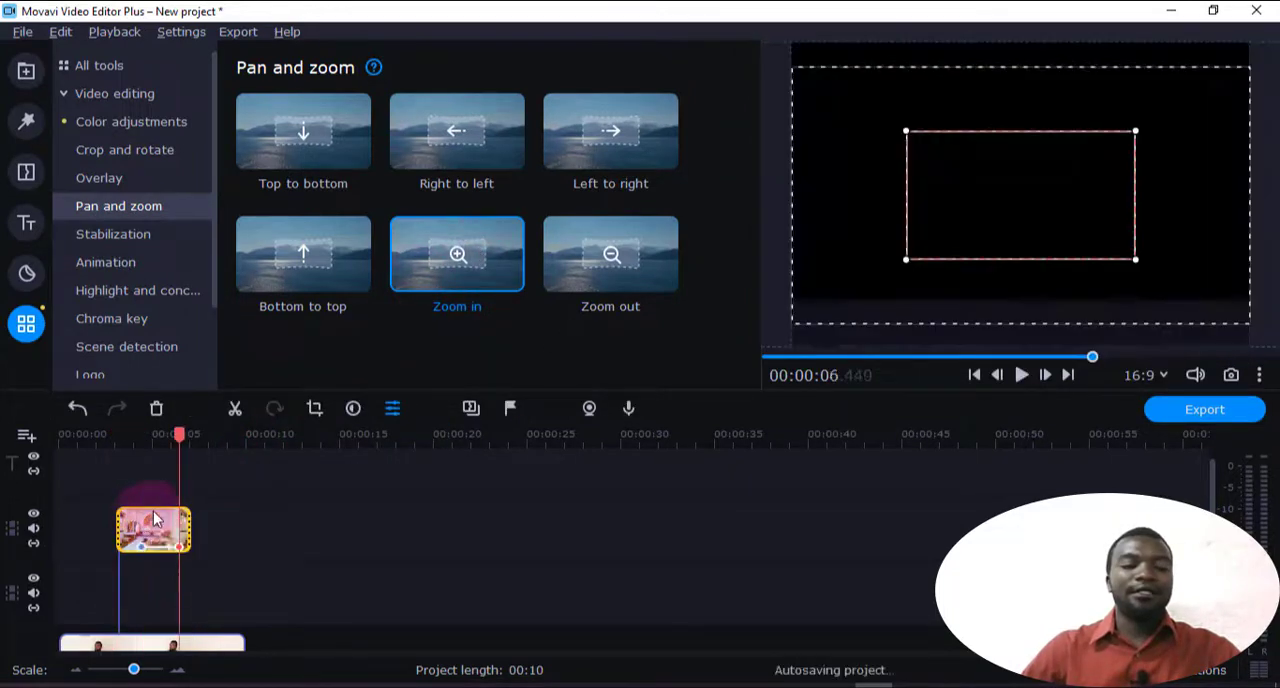
{"action": "left_click", "coordinate": [184, 442]}
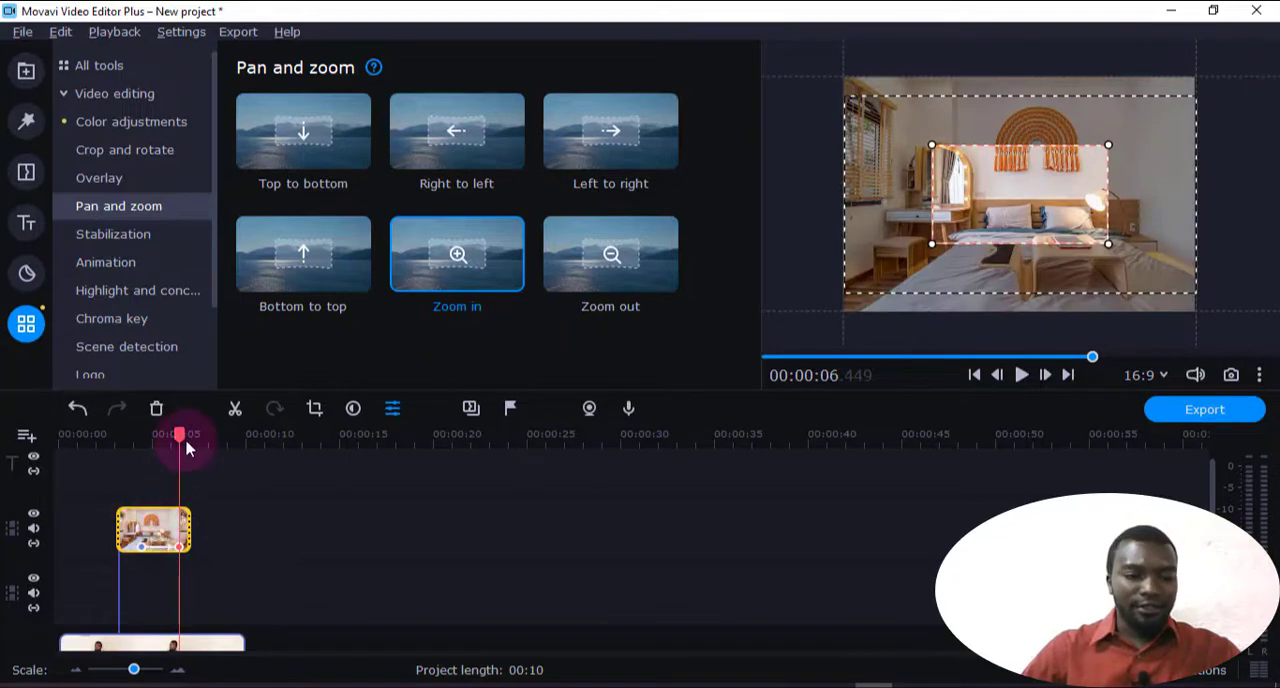
{"action": "left_click", "coordinate": [128, 545]}
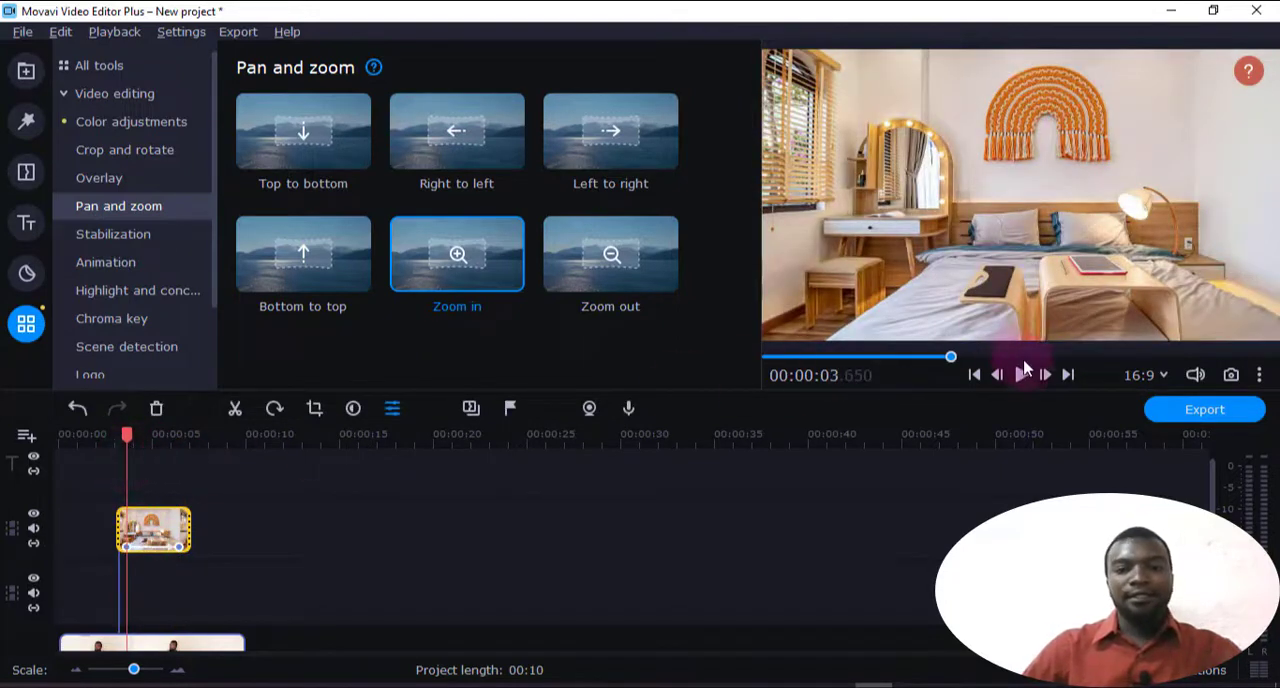
{"action": "left_click", "coordinate": [1025, 374]}
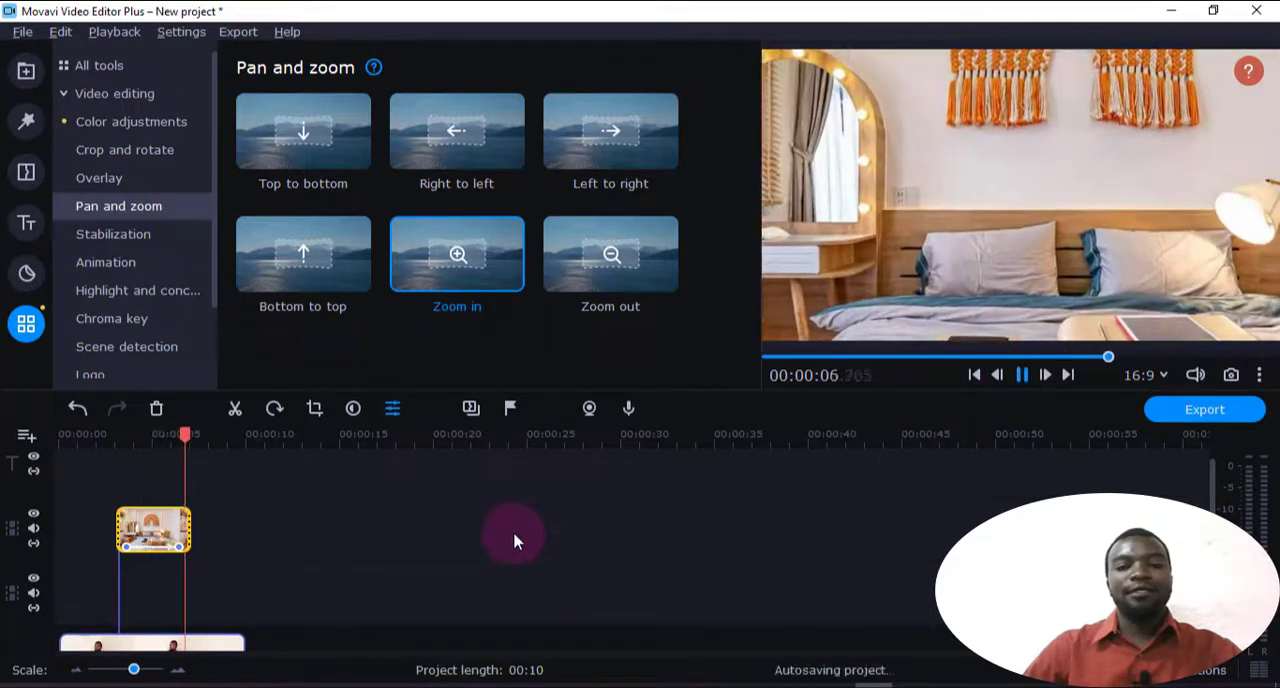
{"action": "key", "text": "space"}
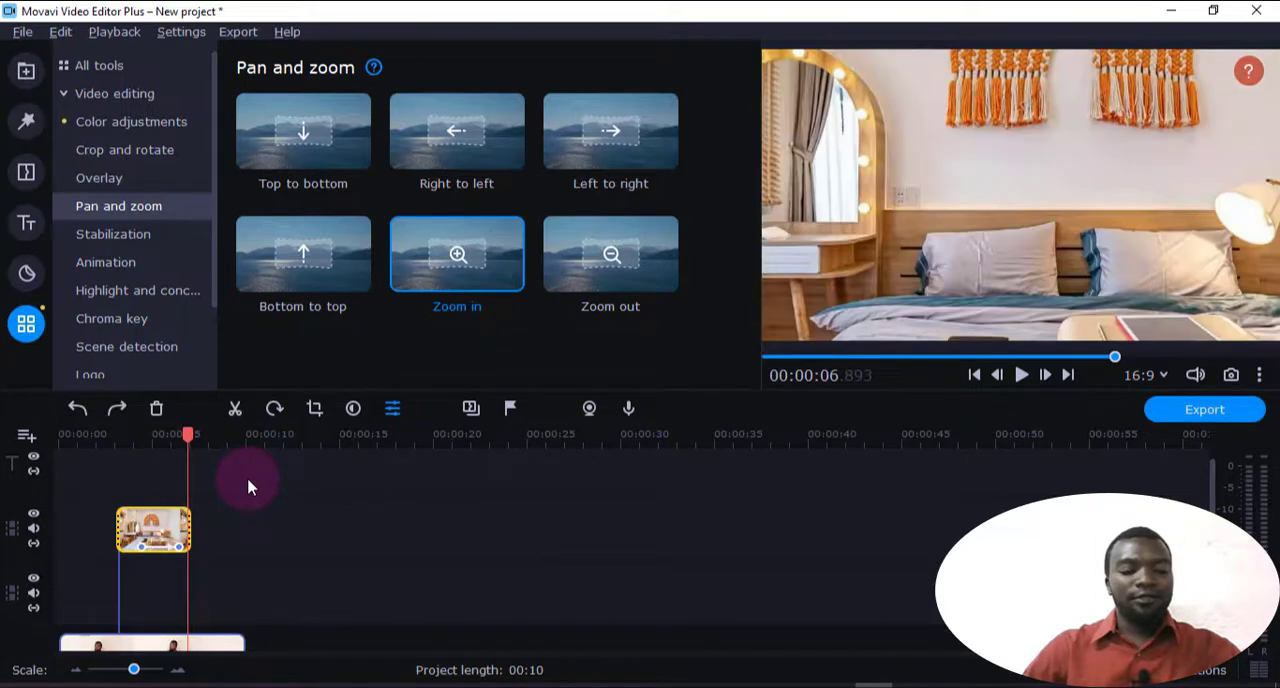
Undo the Zoom in effect on the bedroom image and play the image from 00:00:03.500
{"action": "left_click_drag", "start_coordinate": [186, 433], "coordinate": [124, 455]}
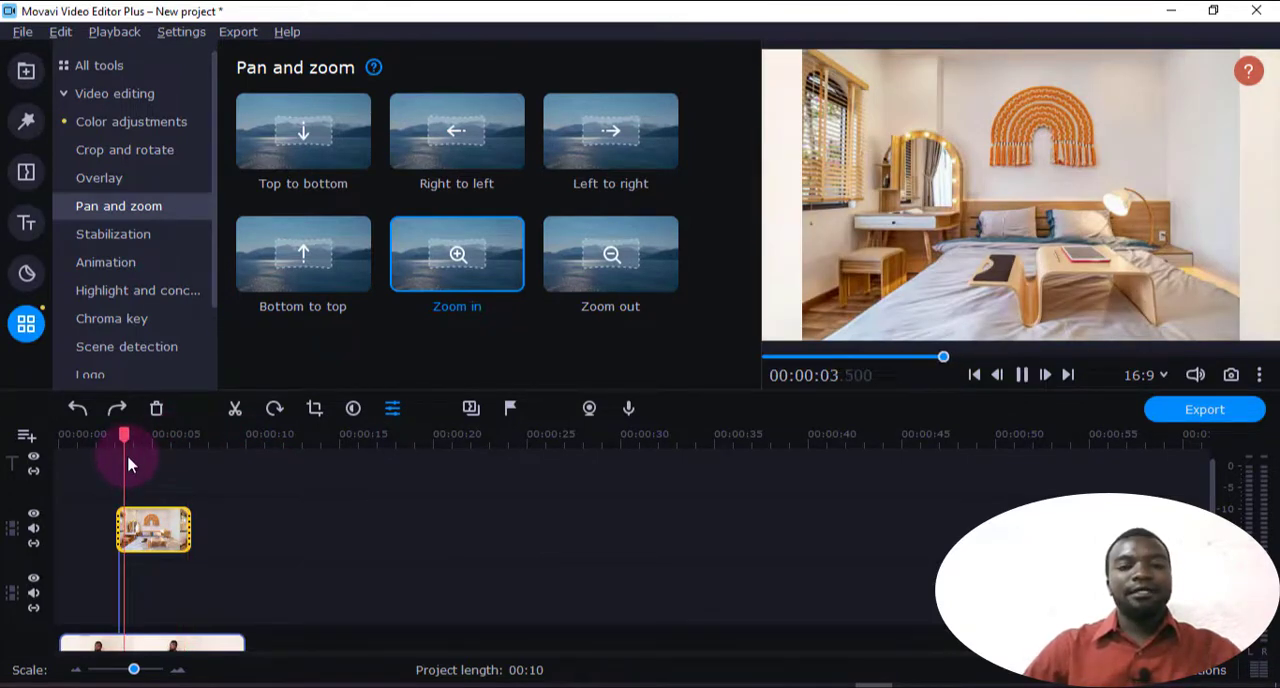
{"action": "key", "text": "space"}
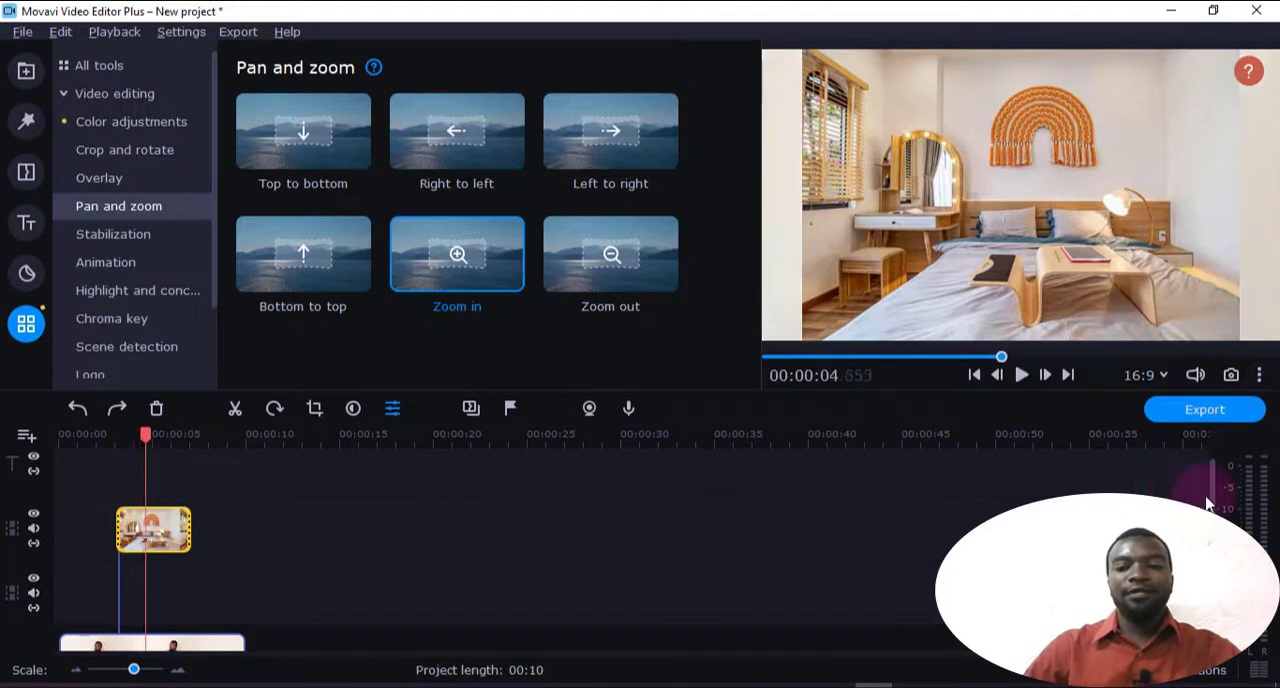
Apply the Left to right pan effect to the clone 15.mp4 clip on the main track and play it
{"action": "scroll", "coordinate": [1215, 497], "scroll_direction": "down", "scroll_amount": 2}
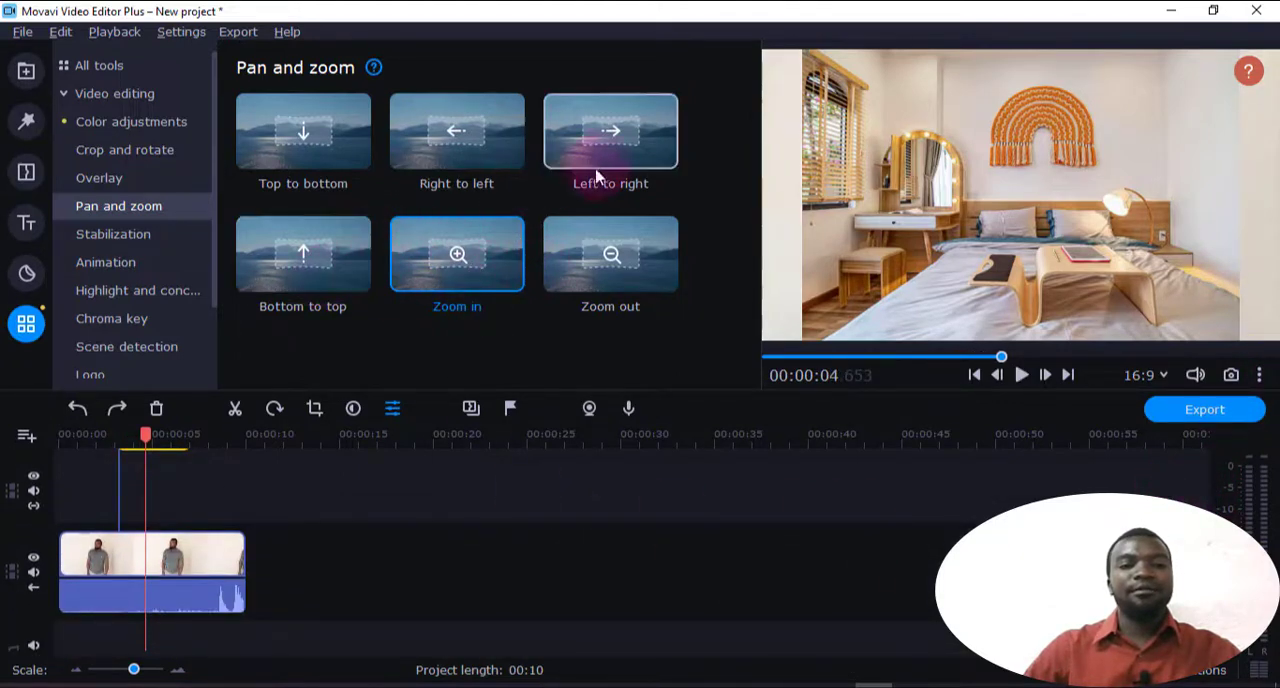
{"action": "left_click_drag", "start_coordinate": [599, 135], "coordinate": [83, 569]}
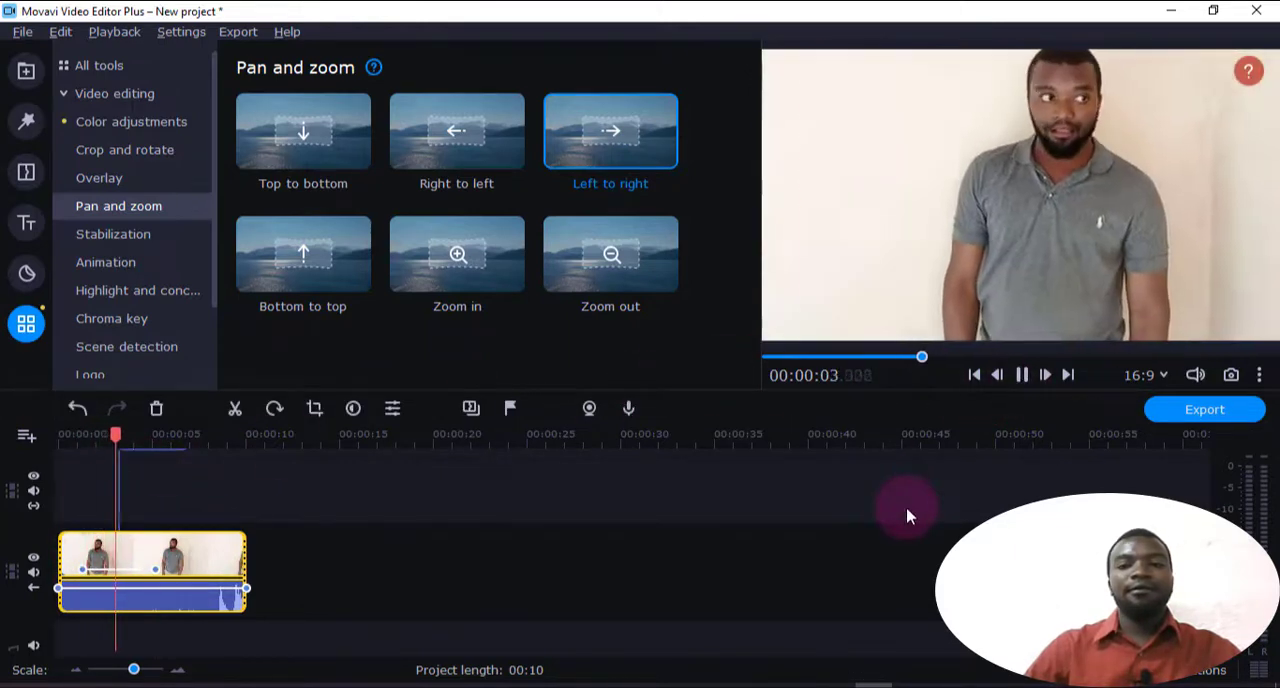
{"action": "key", "text": "space"}
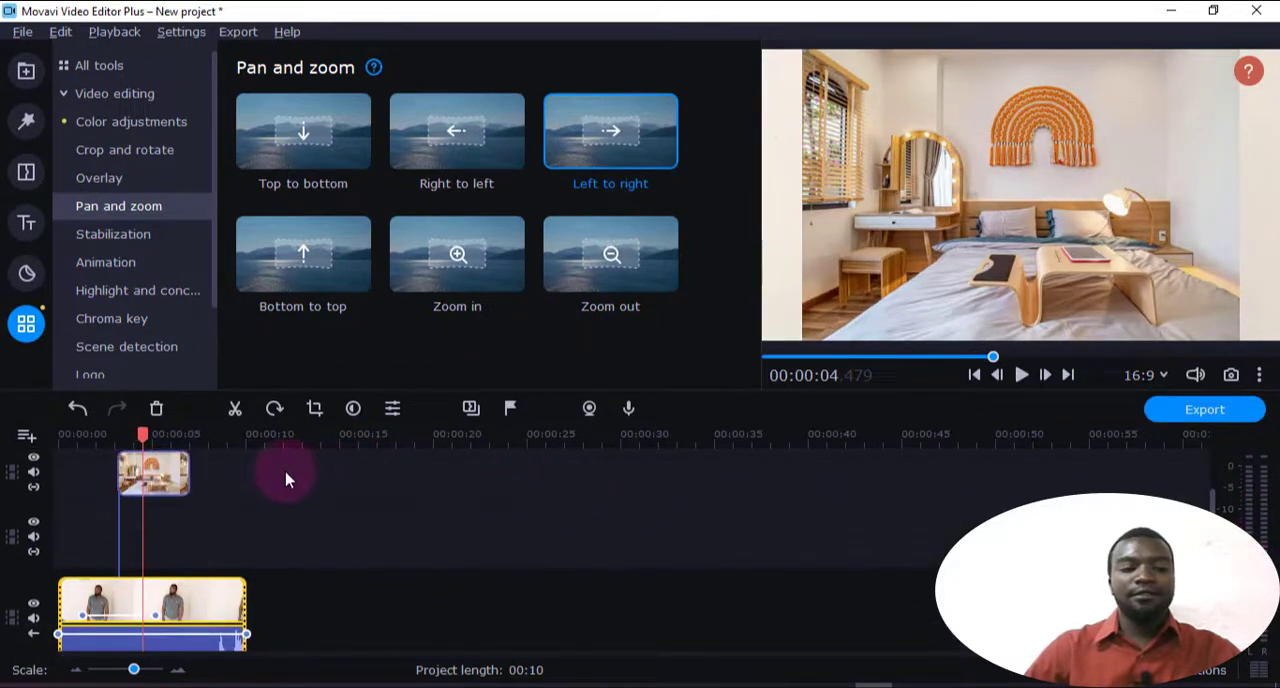
Move the bedroom image onto the main track directly after the clone 15.mp4 clip and play the clip's pan effect from 00:00:00.800
{"action": "left_click_drag", "start_coordinate": [156, 472], "coordinate": [300, 624]}
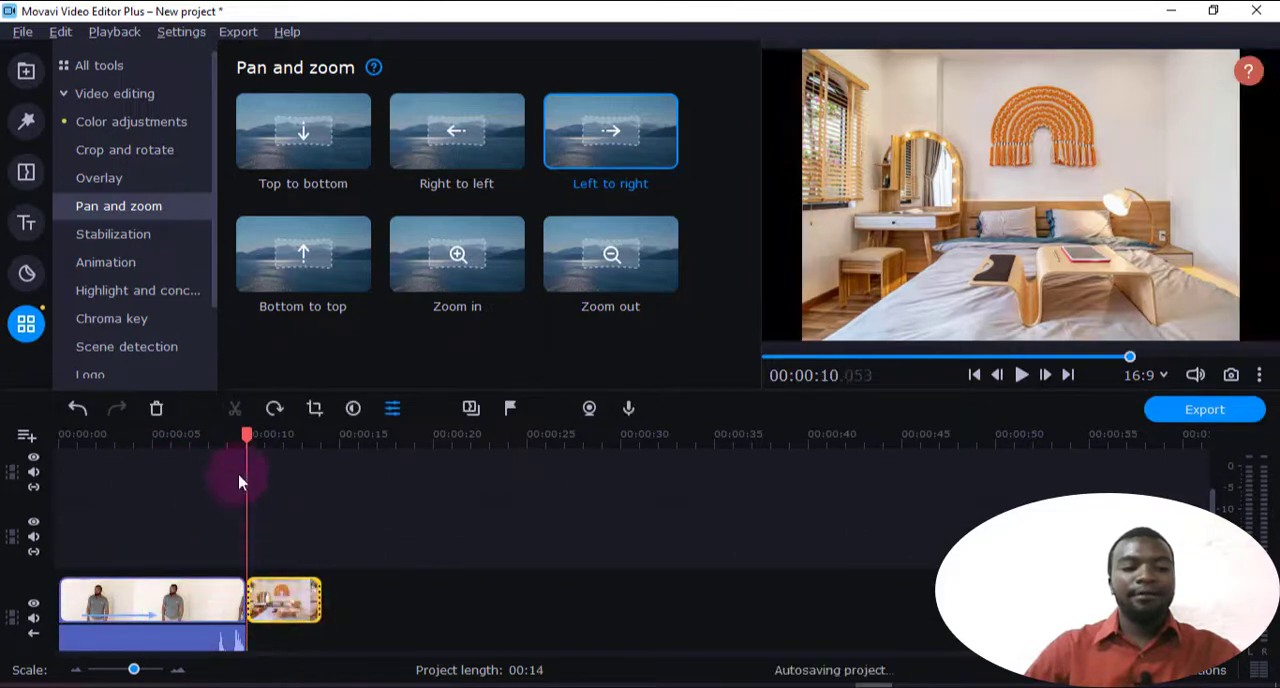
{"action": "left_click_drag", "start_coordinate": [246, 433], "coordinate": [74, 470]}
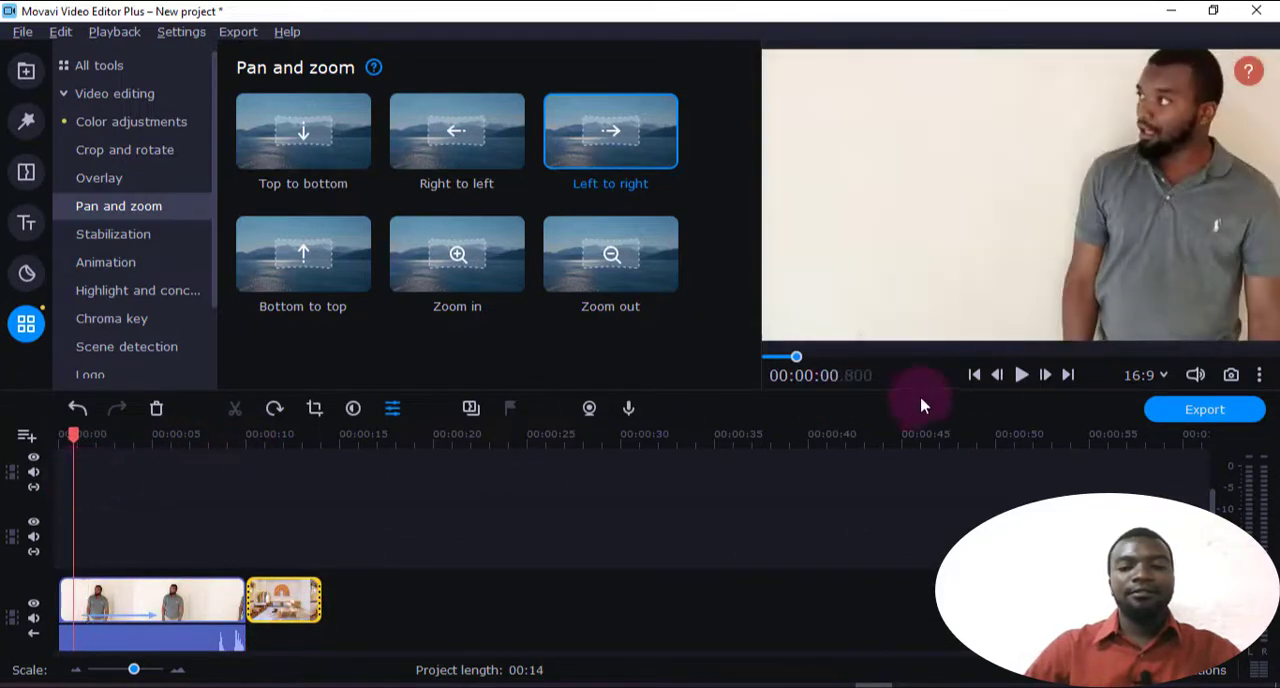
{"action": "left_click", "coordinate": [1021, 375]}
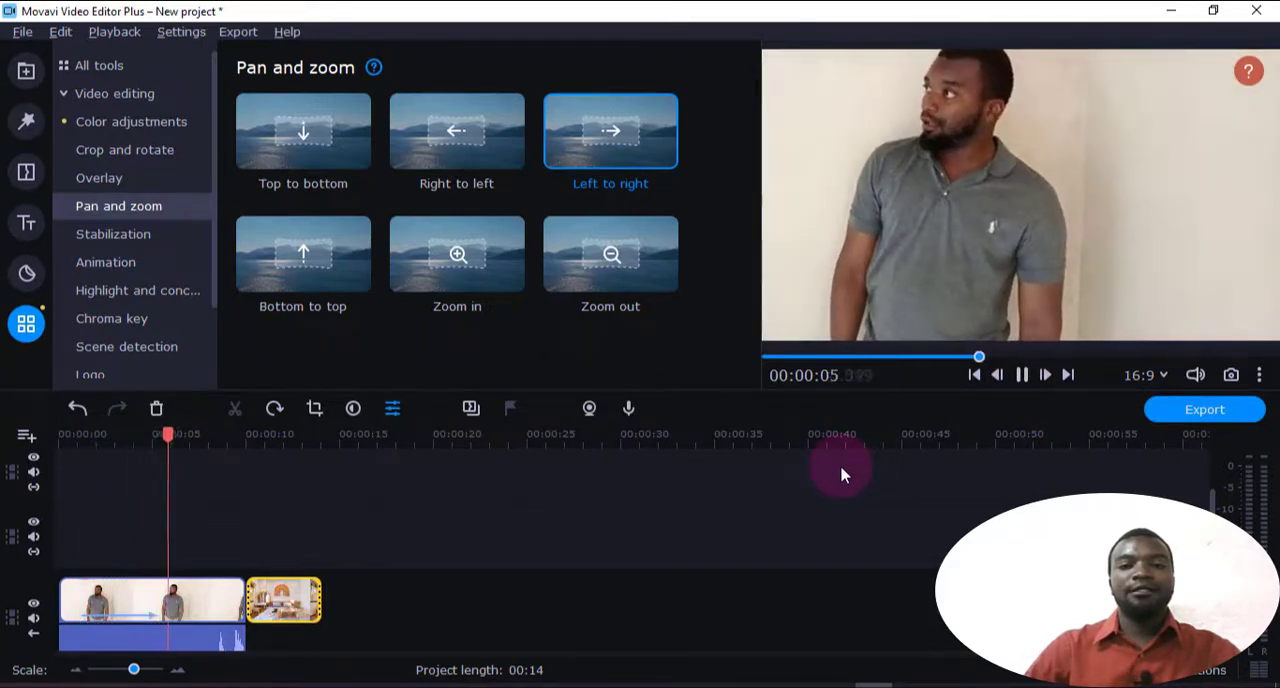
{"action": "left_click_drag", "start_coordinate": [184, 436], "coordinate": [82, 455]}
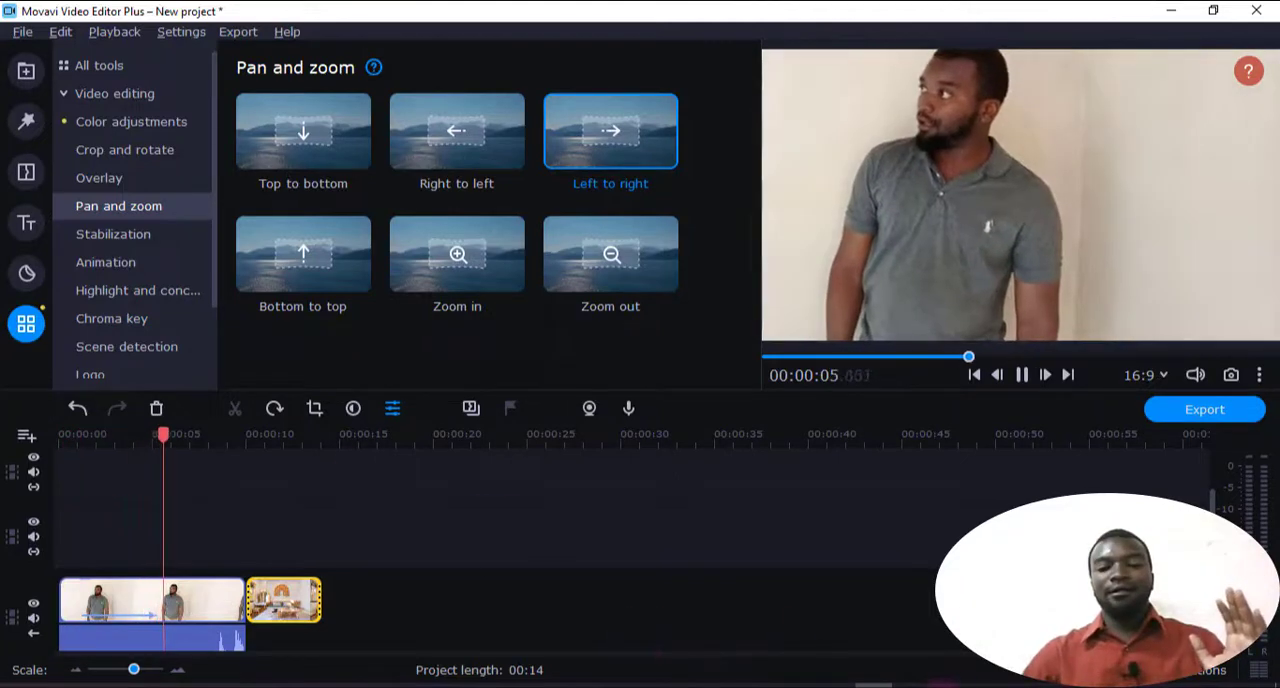
{"action": "key", "text": "space"}
Remove all keyframes of the Left to right effect from the clone 15.mp4 clip and play it from 00:00:02.950
{"action": "left_click", "coordinate": [172, 594]}
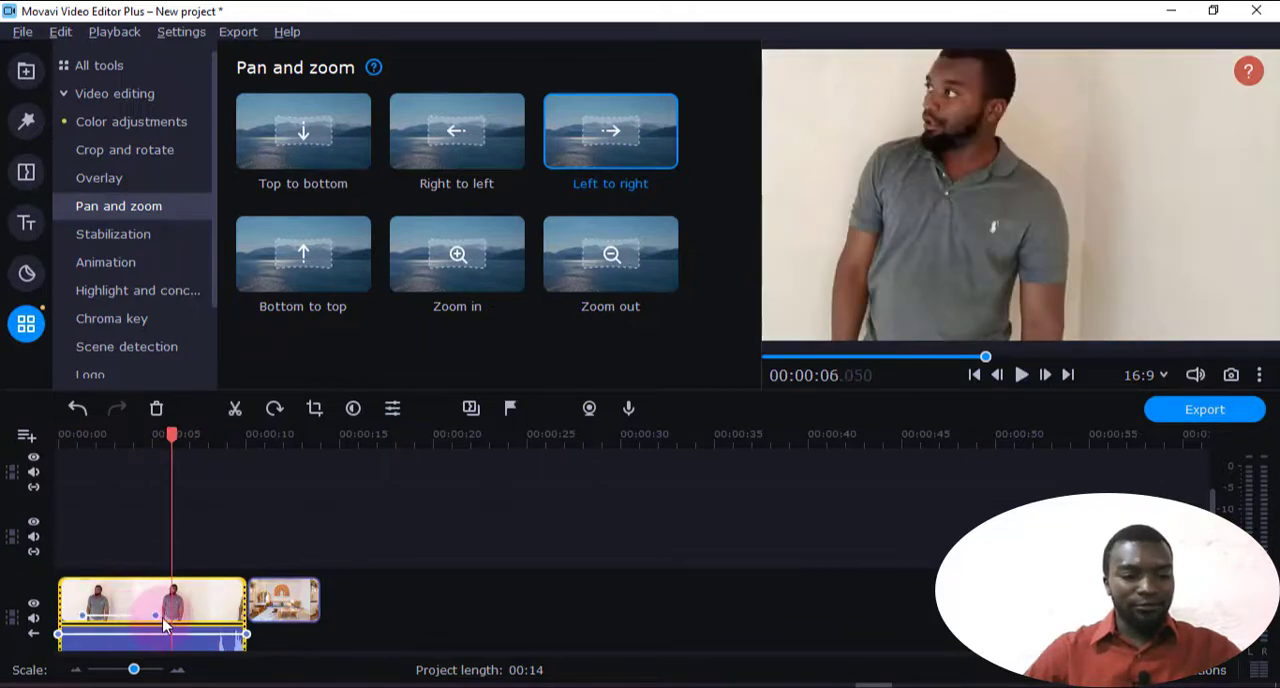
{"action": "right_click", "coordinate": [157, 613]}
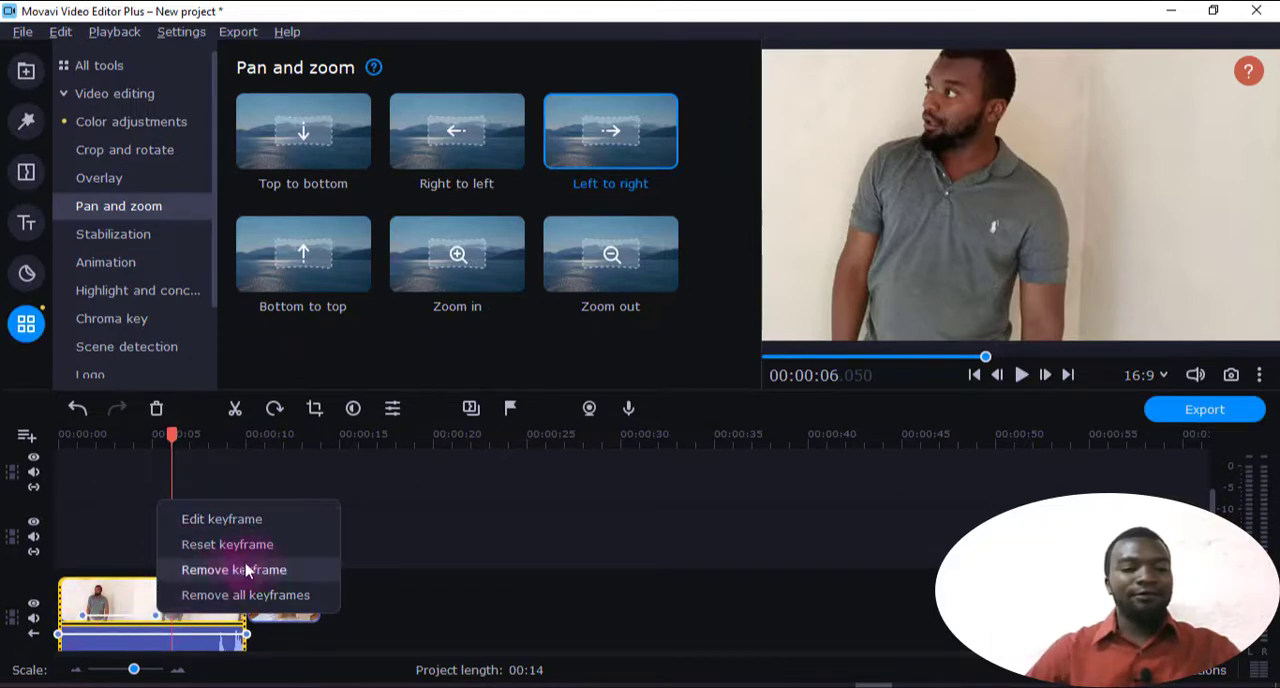
{"action": "left_click", "coordinate": [245, 595]}
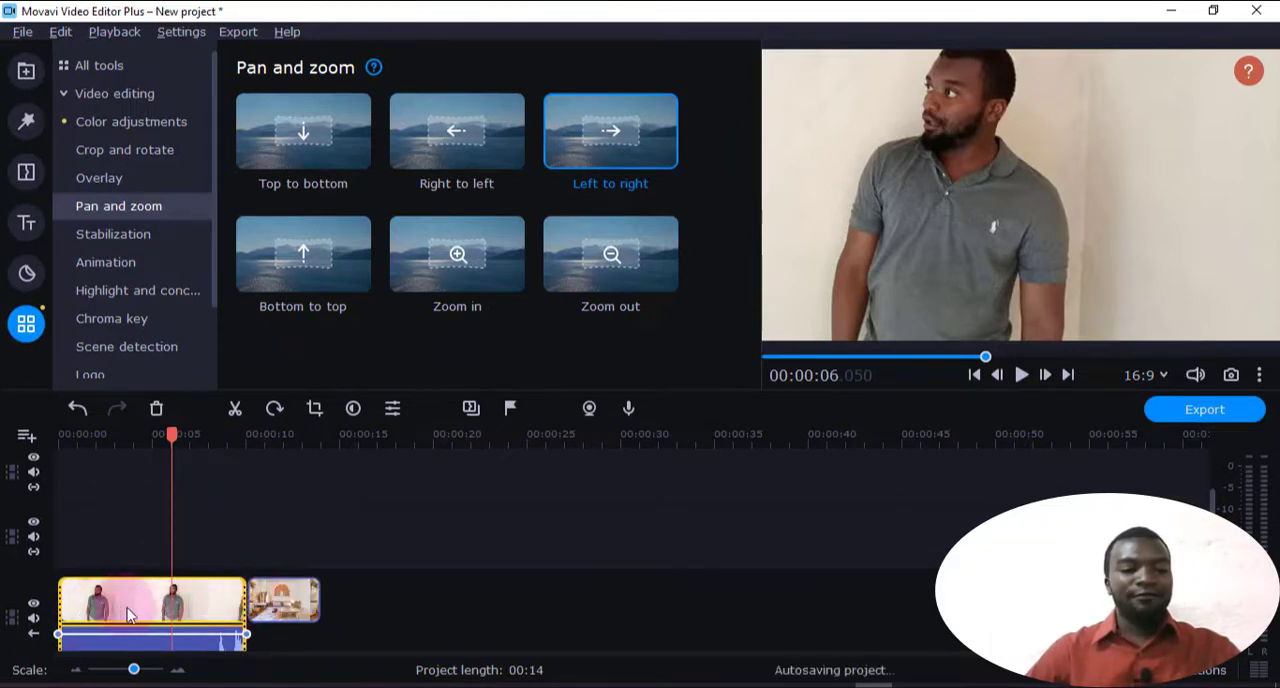
{"action": "left_click_drag", "start_coordinate": [174, 438], "coordinate": [112, 438]}
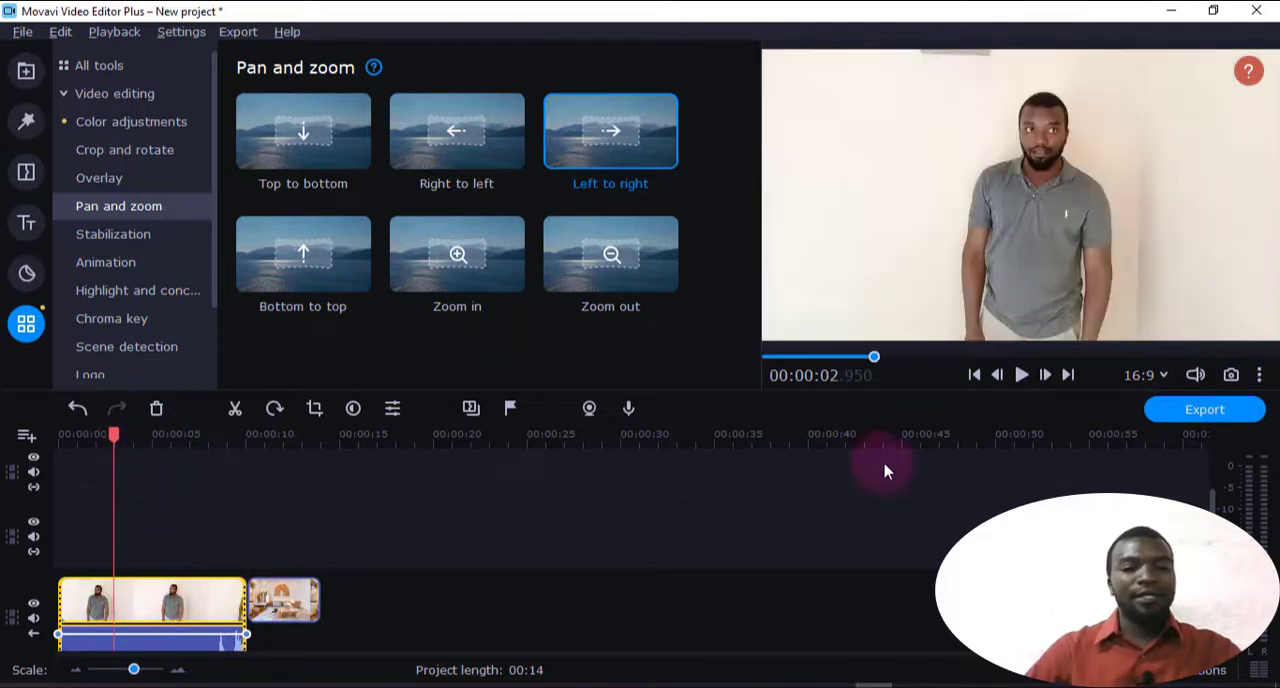
{"action": "left_click", "coordinate": [1020, 380]}
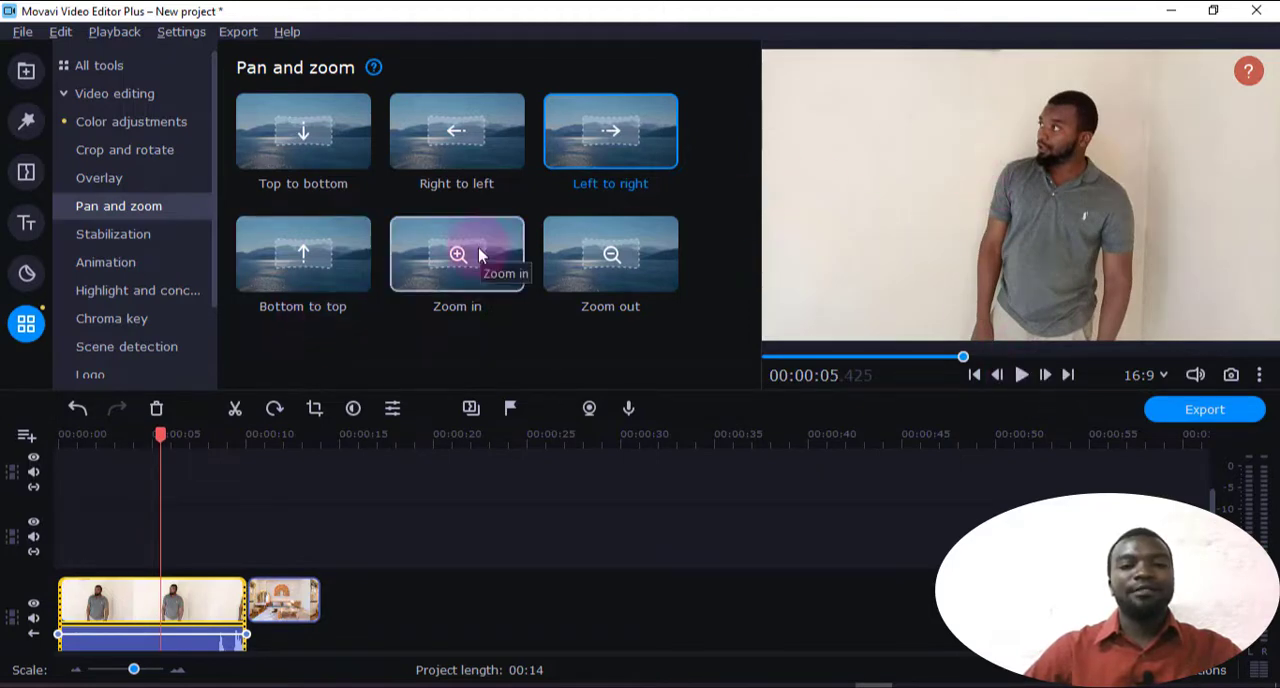
Apply Zoom in to the clone 15.mp4 clip from 00:00:01.000, extend its ending keyframe to about 00:00:07.300 and play it from 00:00:00.150
{"action": "left_click_drag", "start_coordinate": [478, 247], "coordinate": [77, 614]}
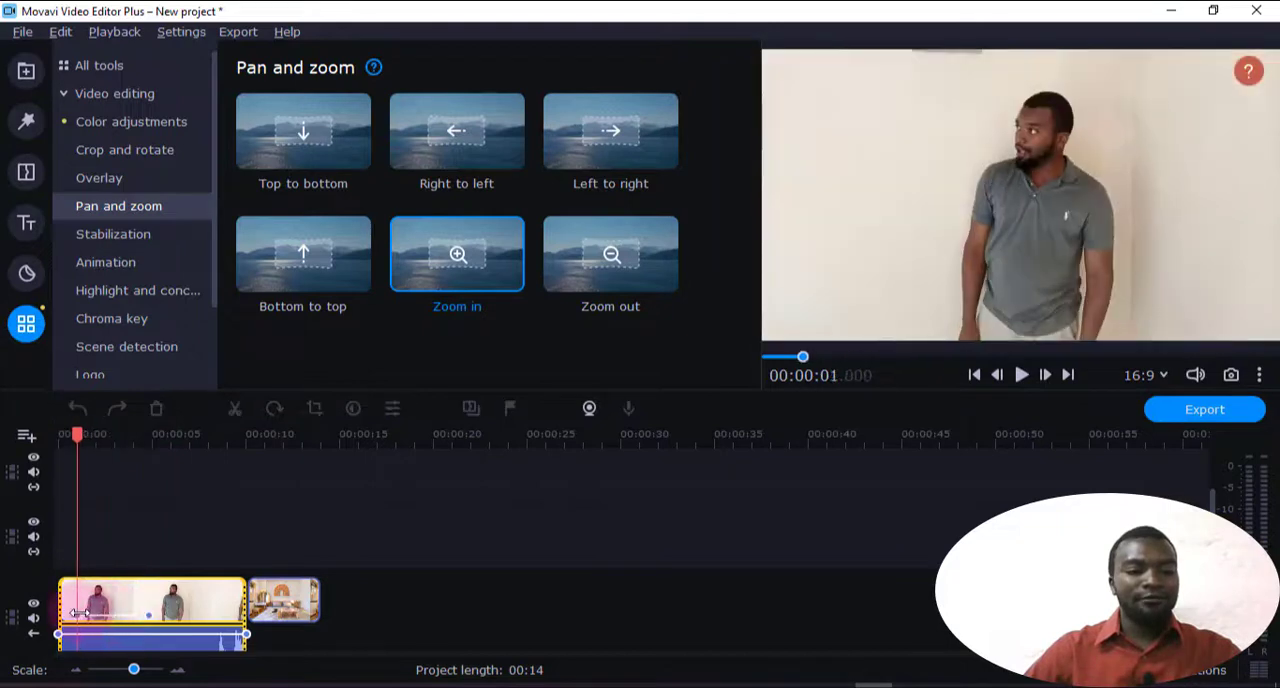
{"action": "left_click", "coordinate": [190, 500]}
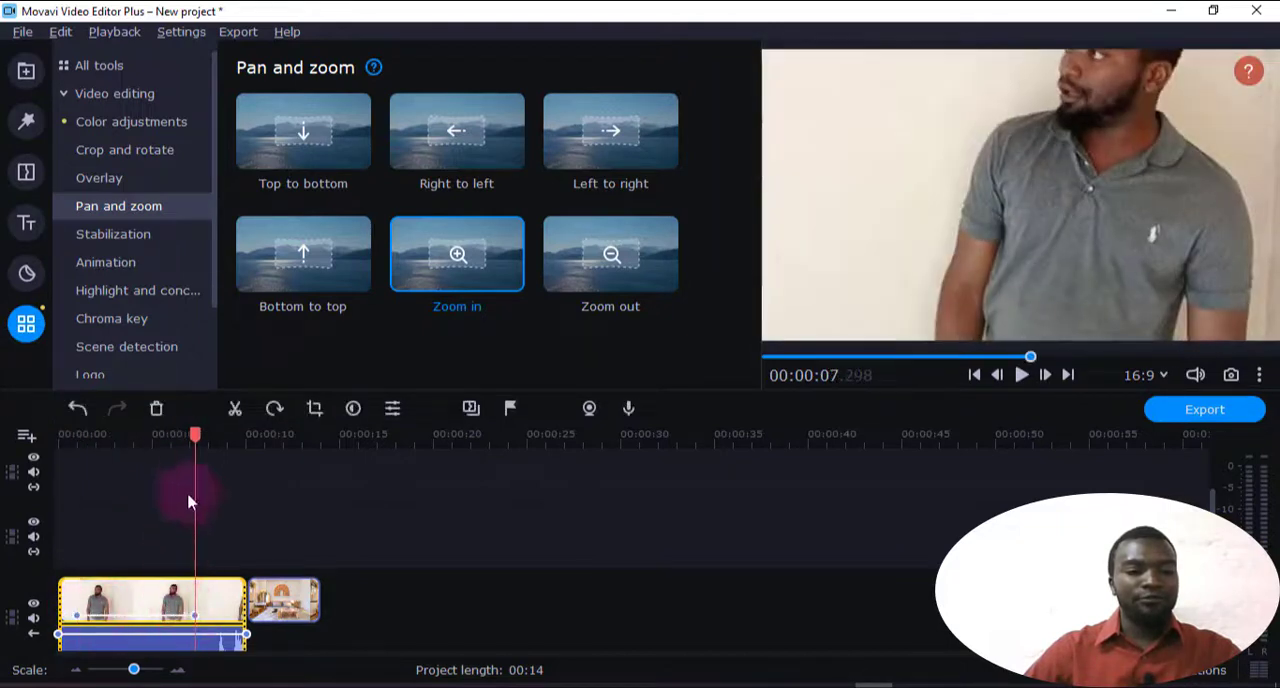
{"action": "left_click_drag", "start_coordinate": [195, 435], "coordinate": [63, 480]}
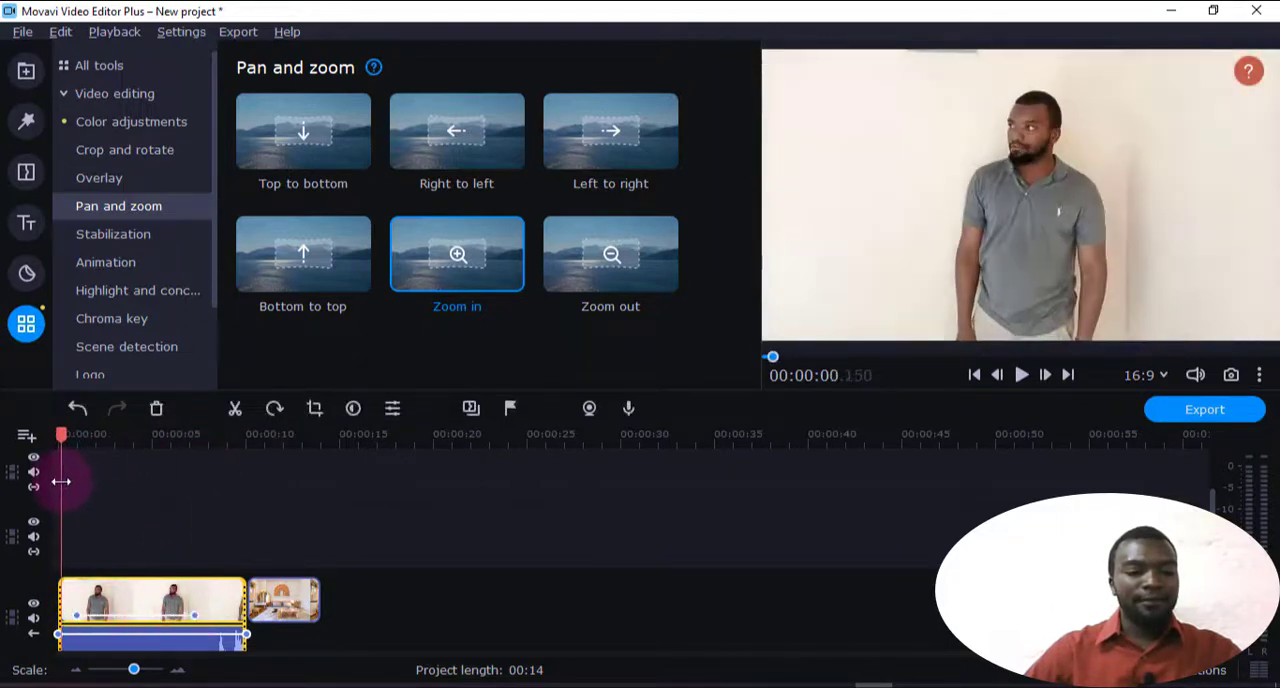
{"action": "left_click", "coordinate": [1018, 372]}
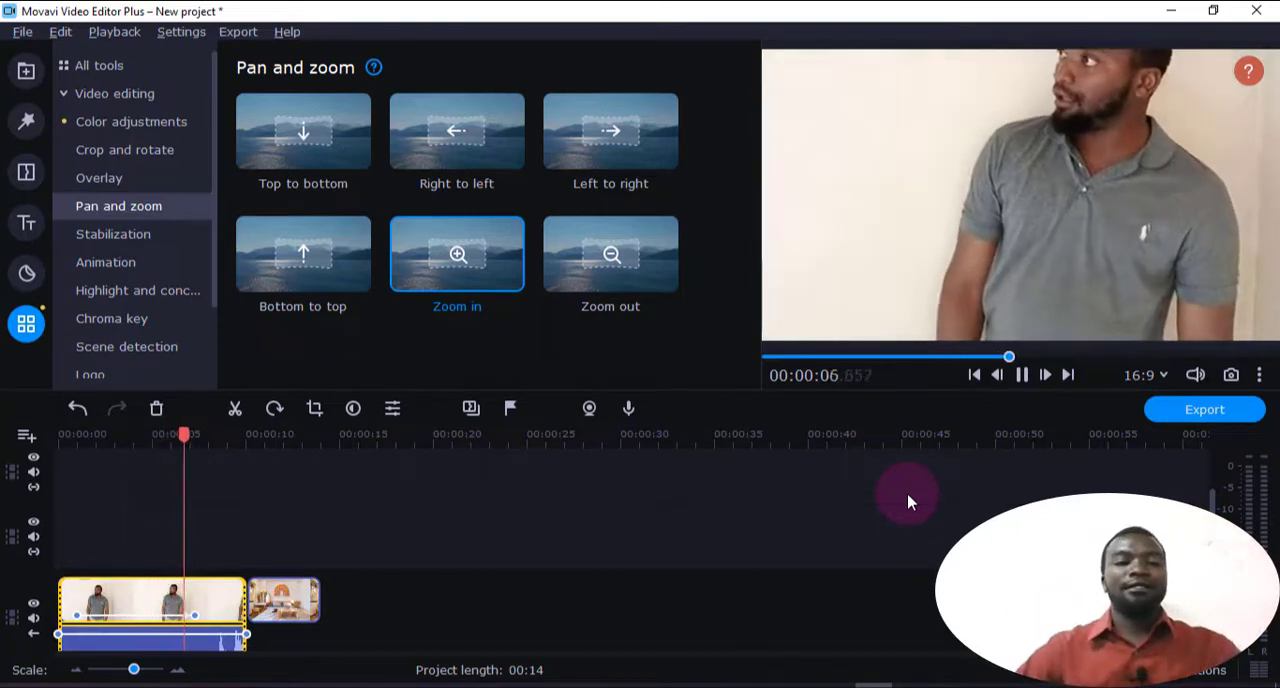
{"action": "key", "text": "space"}
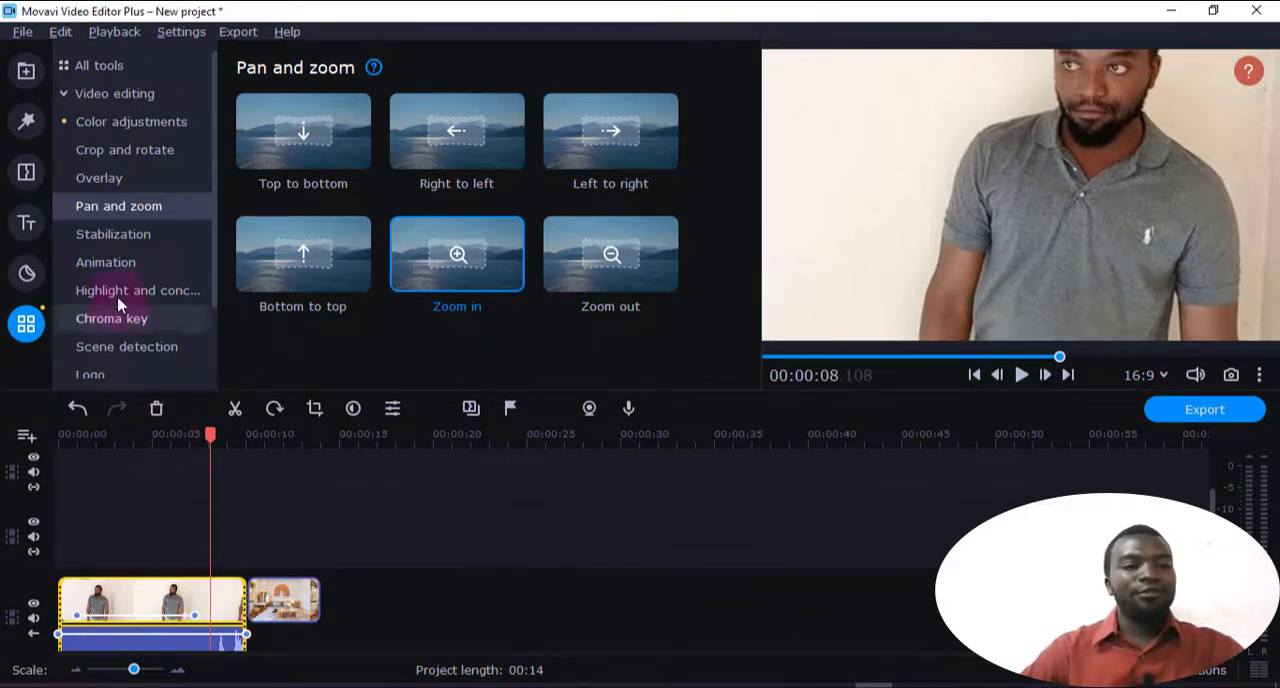
Open the Stabilization tool and delete all clips from the timeline
{"action": "left_click", "coordinate": [113, 247]}
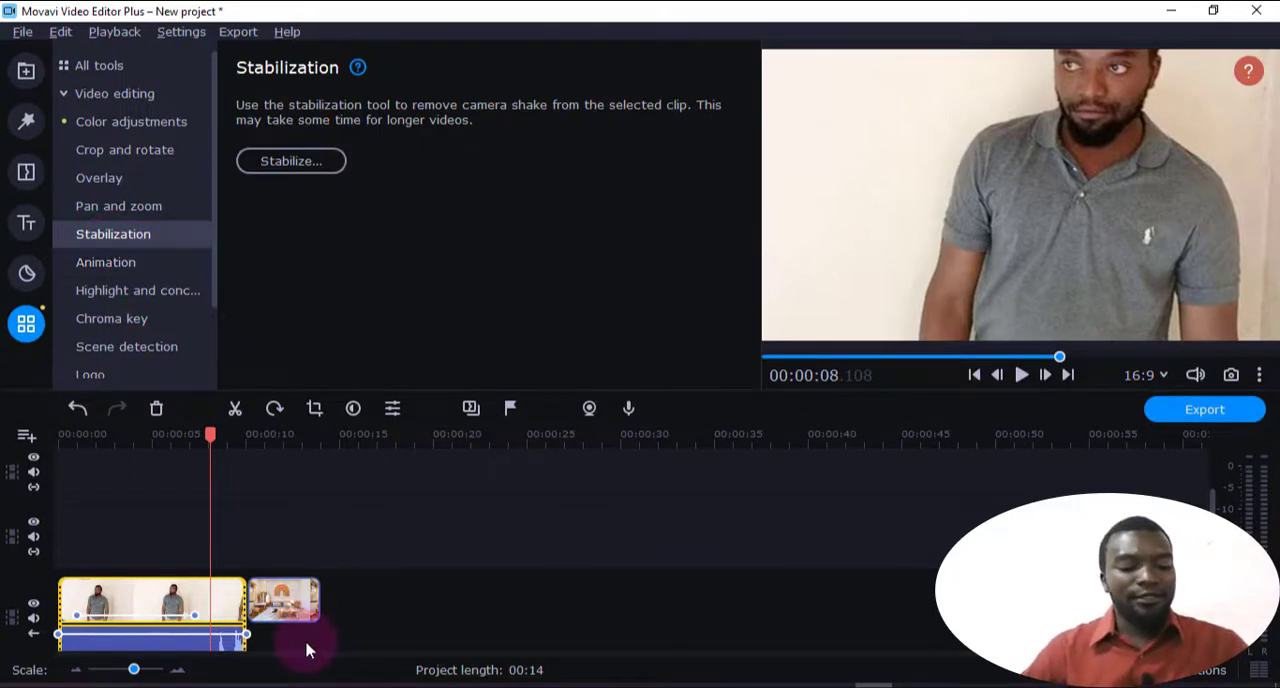
{"action": "left_click", "coordinate": [278, 605]}
{"action": "left_click", "coordinate": [205, 612]}
{"action": "key", "text": "ctrl+a"}
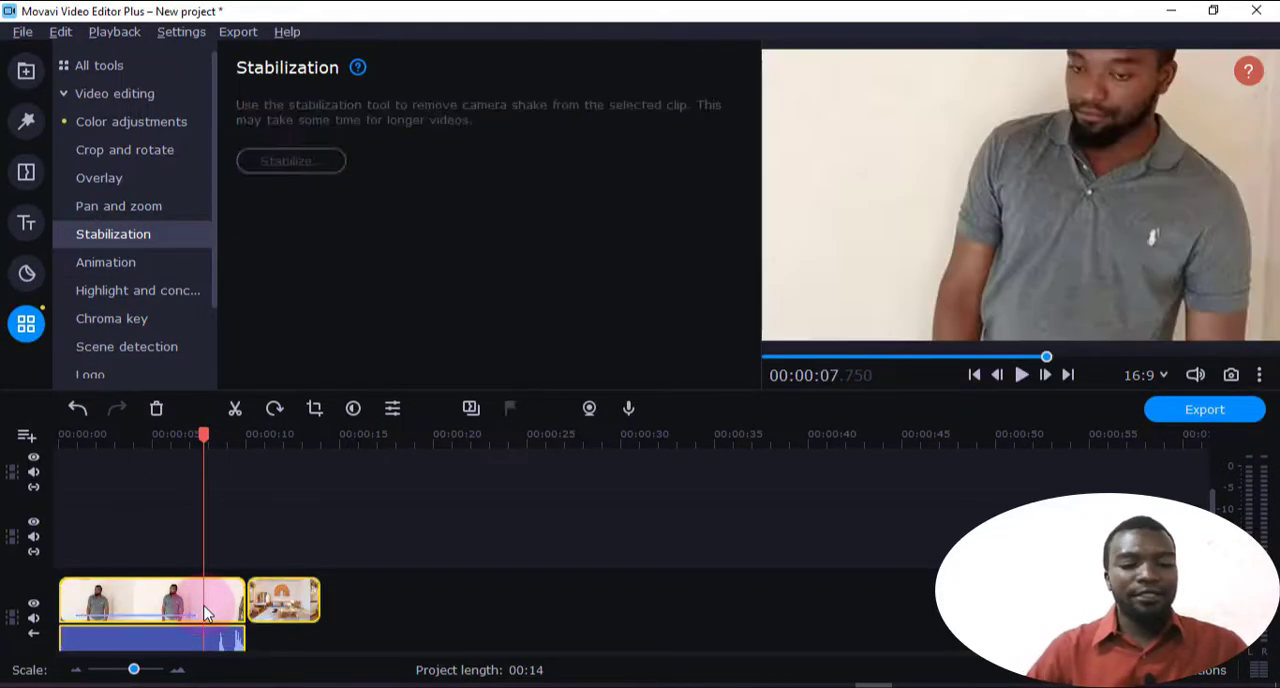
{"action": "key", "text": "Delete"}
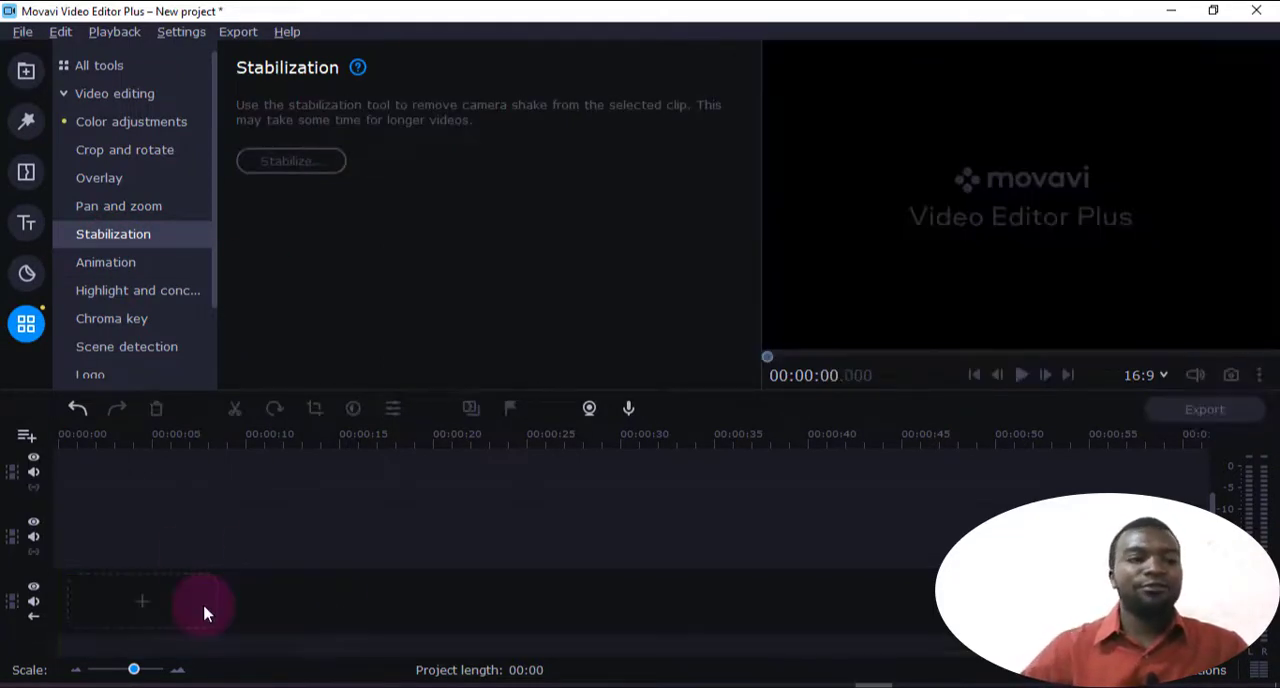
Add for musking 9.1.22.mp4 from the media bin to the main video track and play its beginning
{"action": "left_click", "coordinate": [26, 70]}
{"action": "left_click_drag", "start_coordinate": [445, 150], "coordinate": [150, 550]}
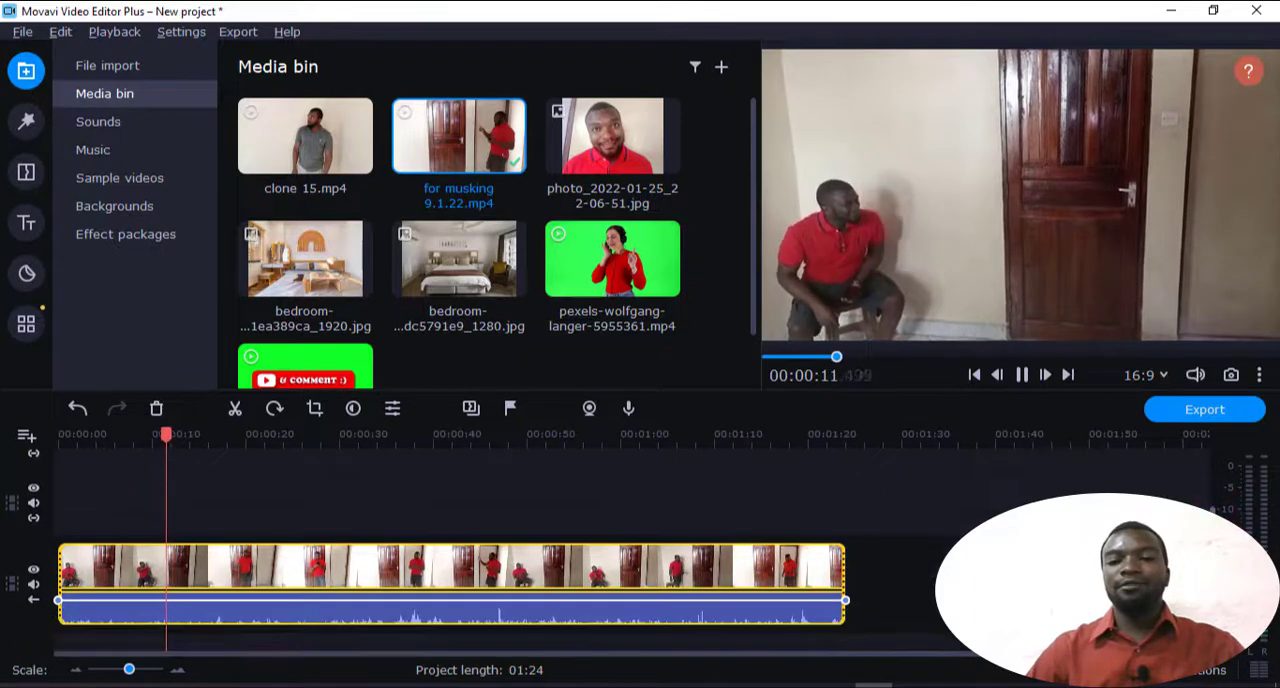
{"action": "key", "text": "space"}
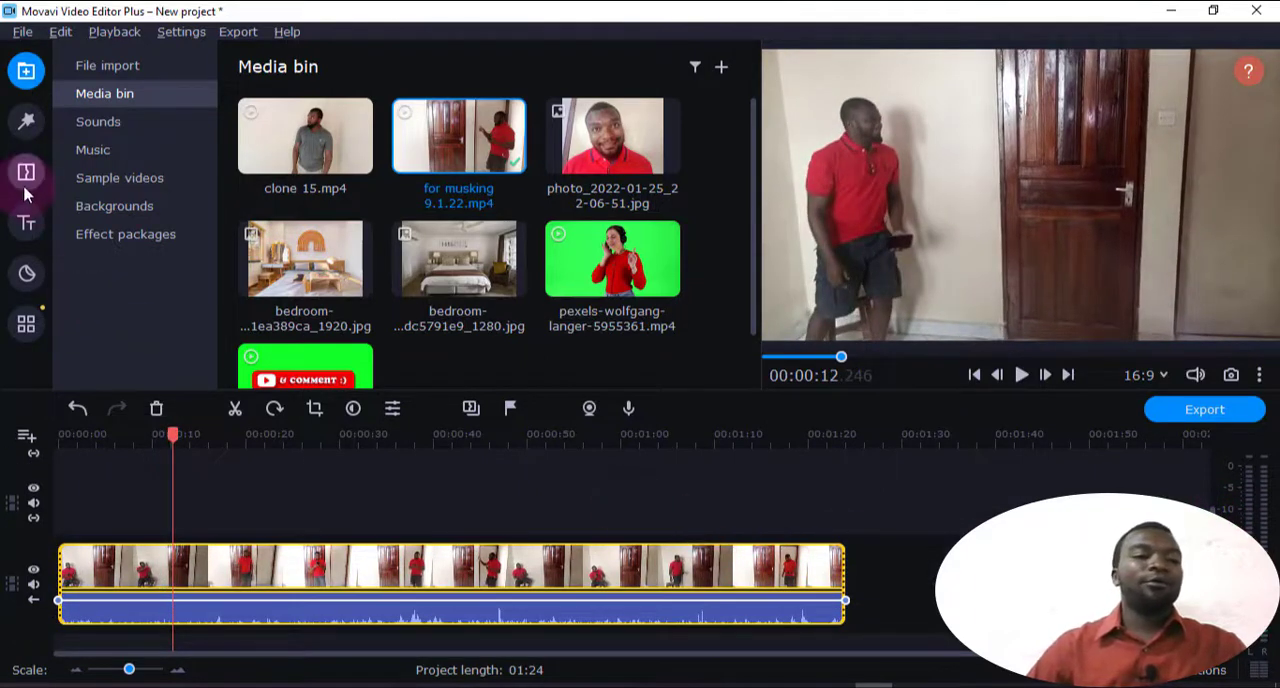
Stabilize the for musking 9.1.22.mp4 clip with Accuracy 15 and Shaking 8
{"action": "left_click", "coordinate": [22, 320]}
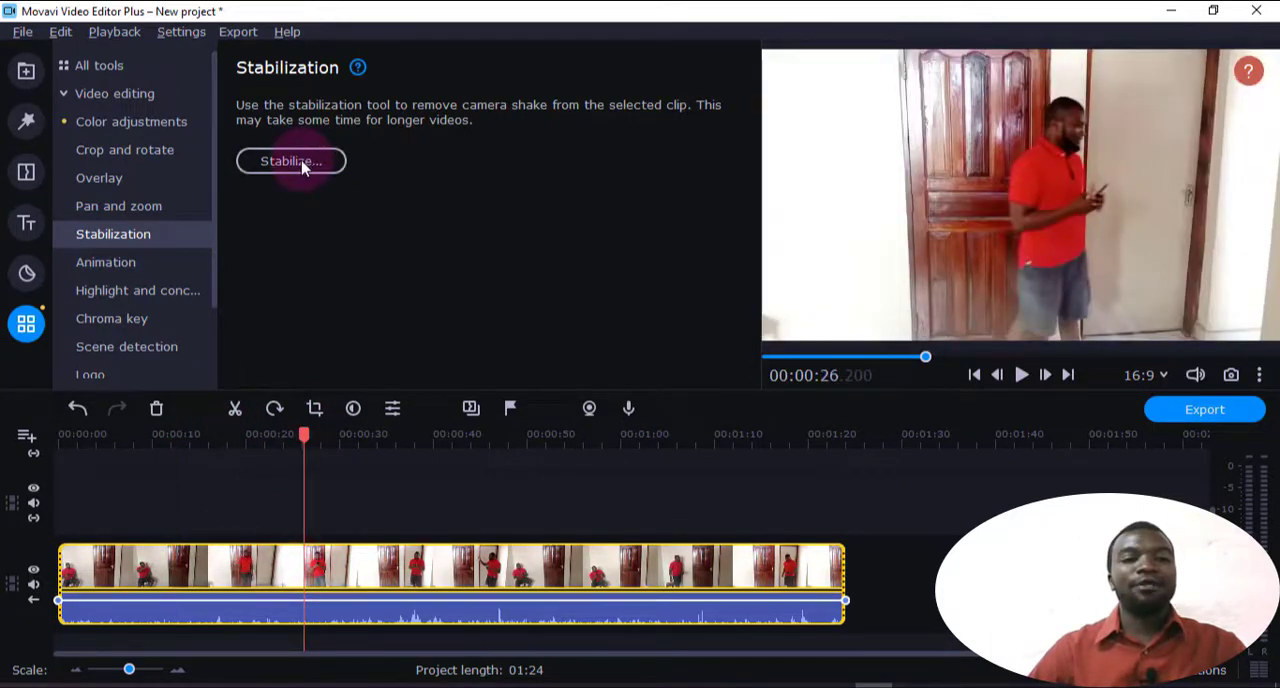
{"action": "left_click", "coordinate": [302, 166]}
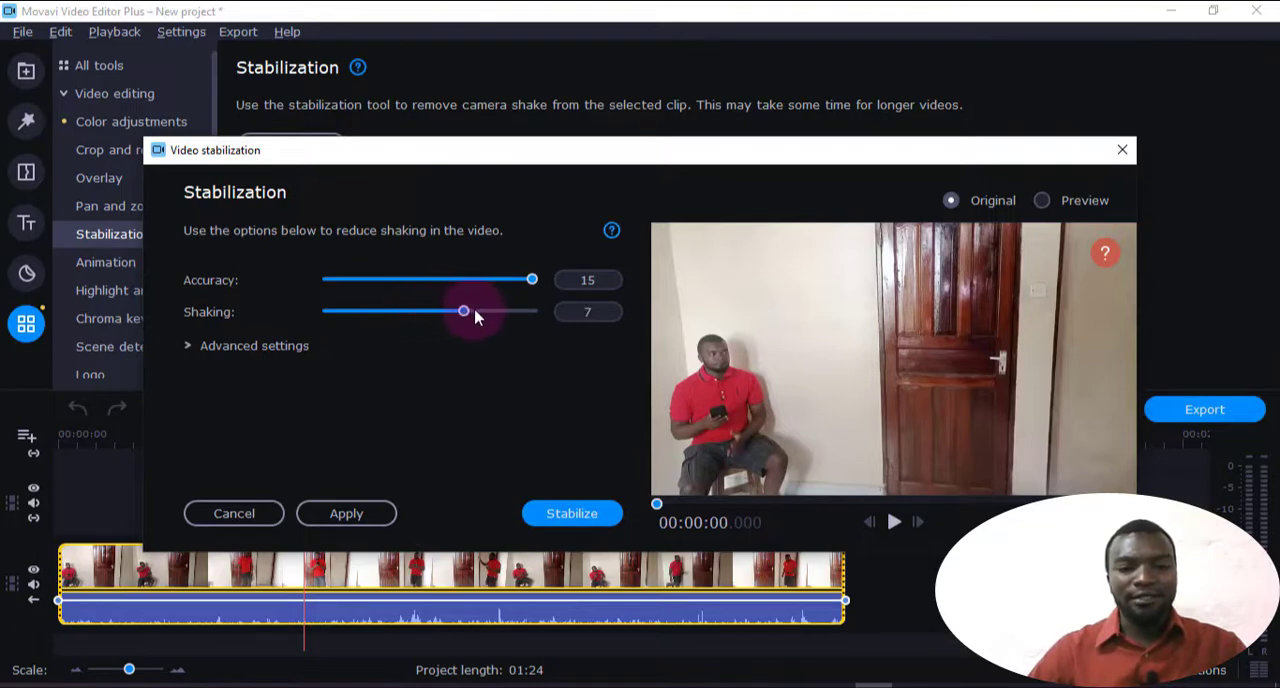
{"action": "left_click", "coordinate": [188, 346]}
{"action": "left_click", "coordinate": [189, 346]}
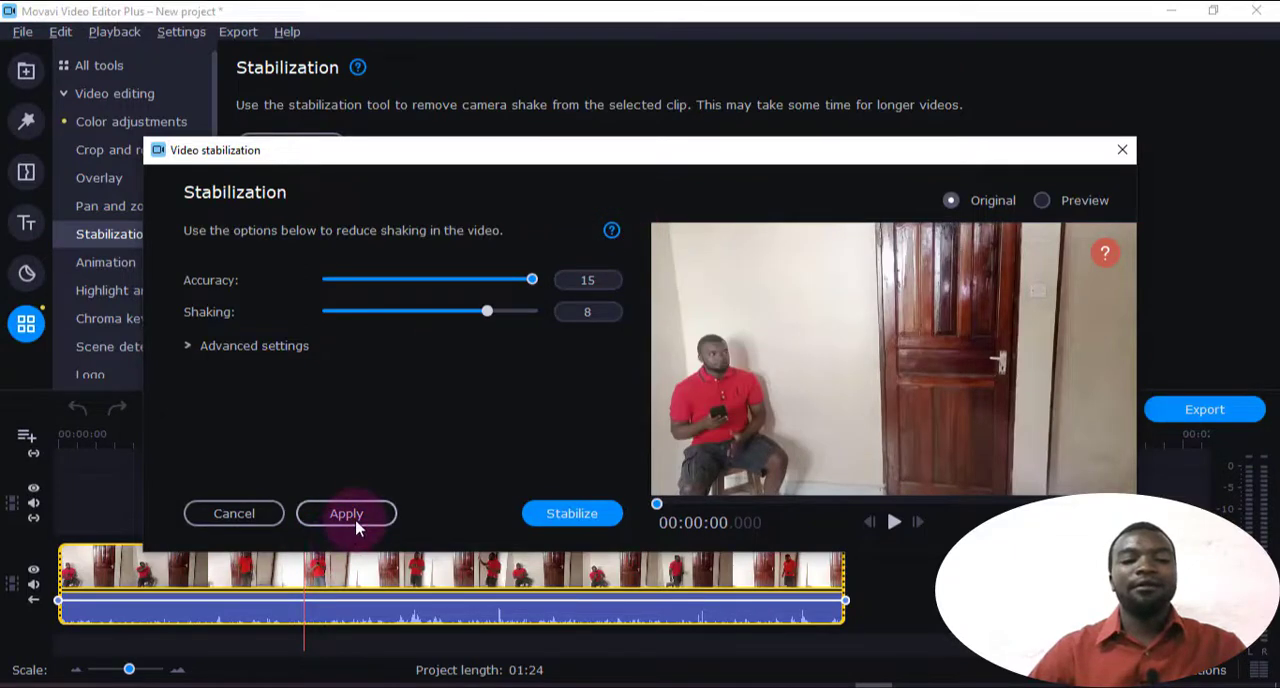
{"action": "left_click", "coordinate": [562, 512]}
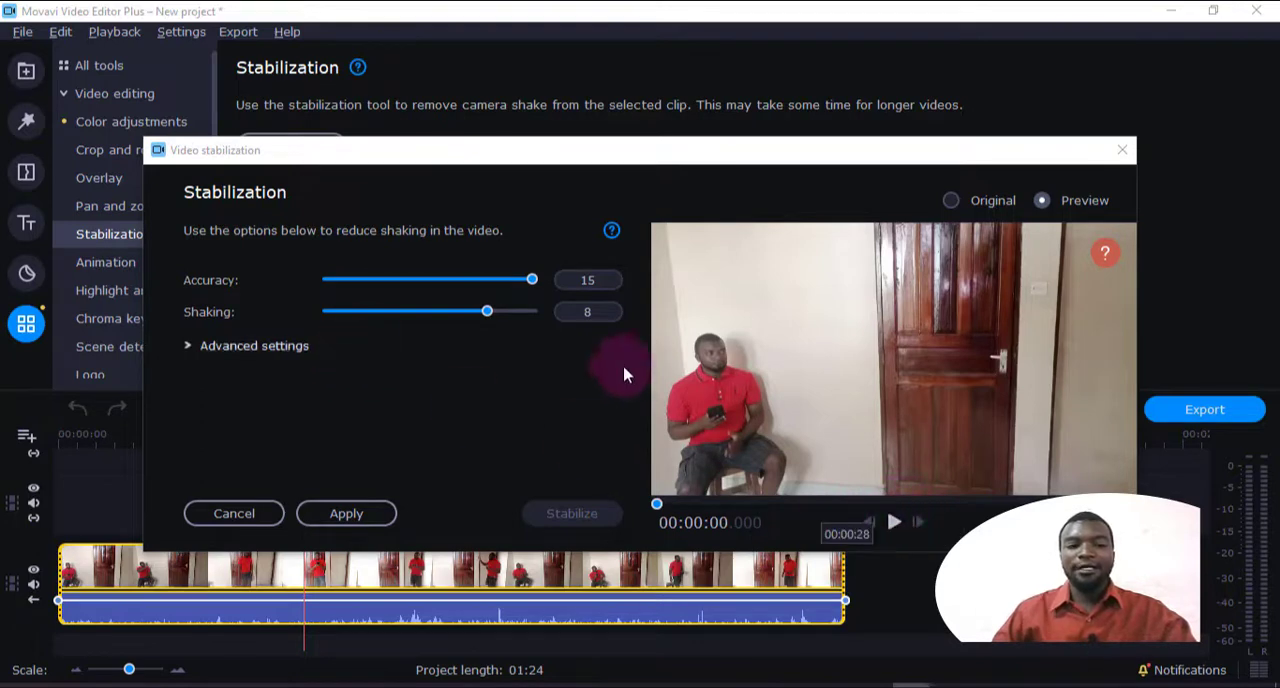
Play the original and stabilized versions of the clip for comparison and apply the stabilization
{"action": "left_click", "coordinate": [895, 525]}
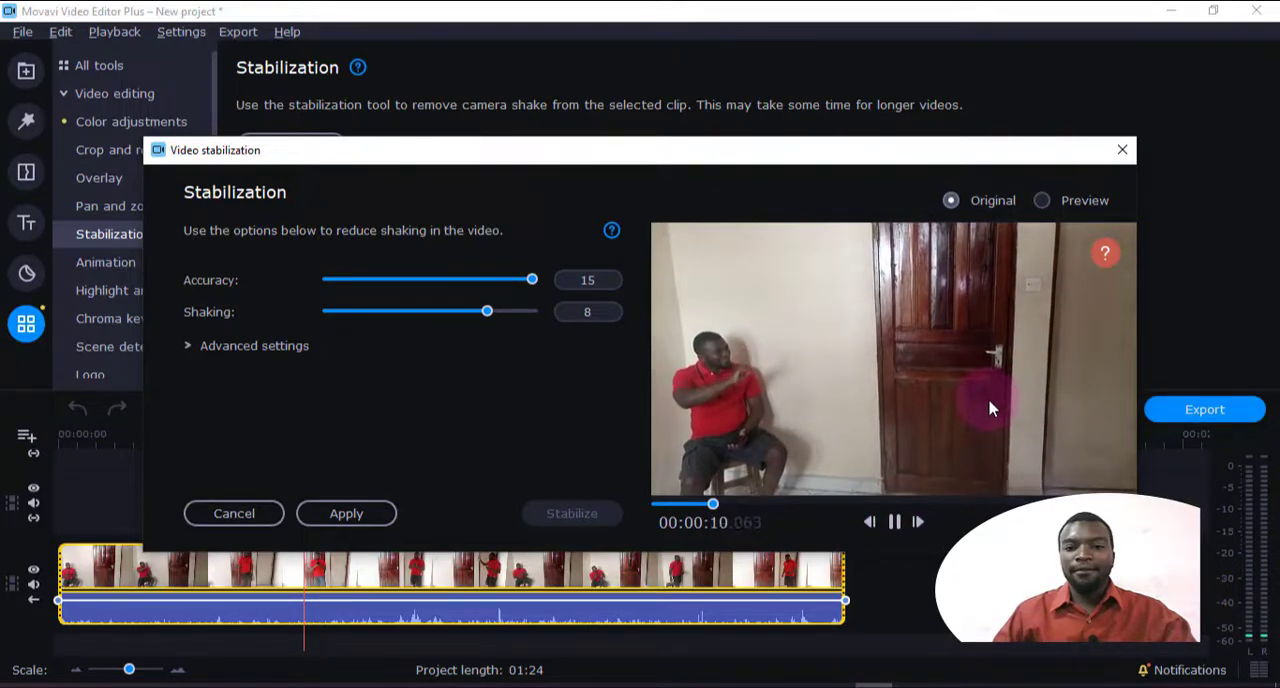
{"action": "left_click", "coordinate": [1042, 200]}
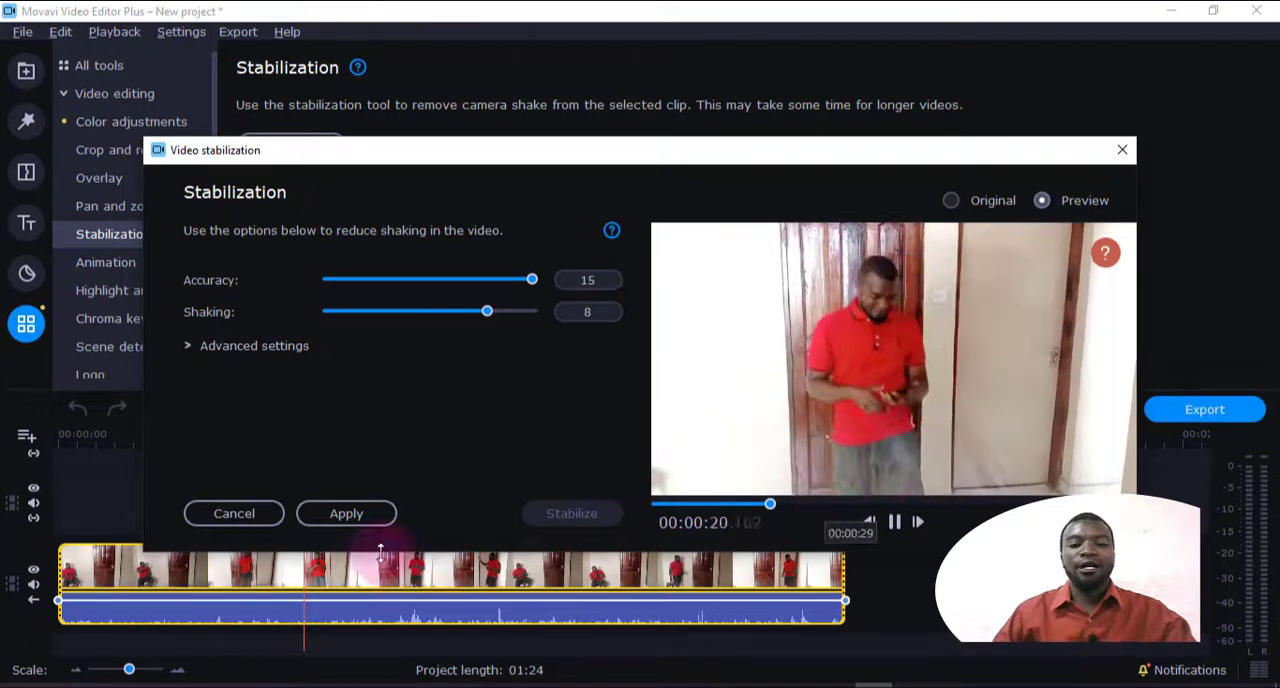
{"action": "left_click", "coordinate": [346, 513]}
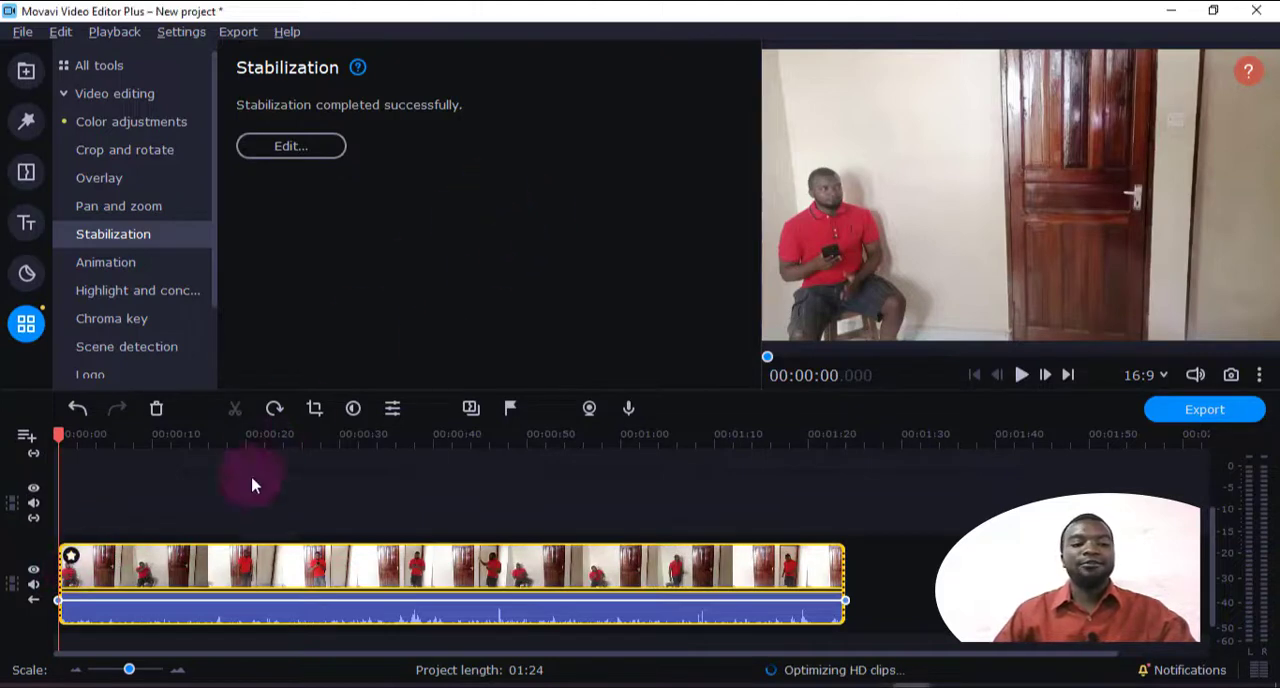
Review the Stabilization effect in the clip's applied effects, reopen its settings for editing and close them without changes
{"action": "left_click", "coordinate": [70, 556]}
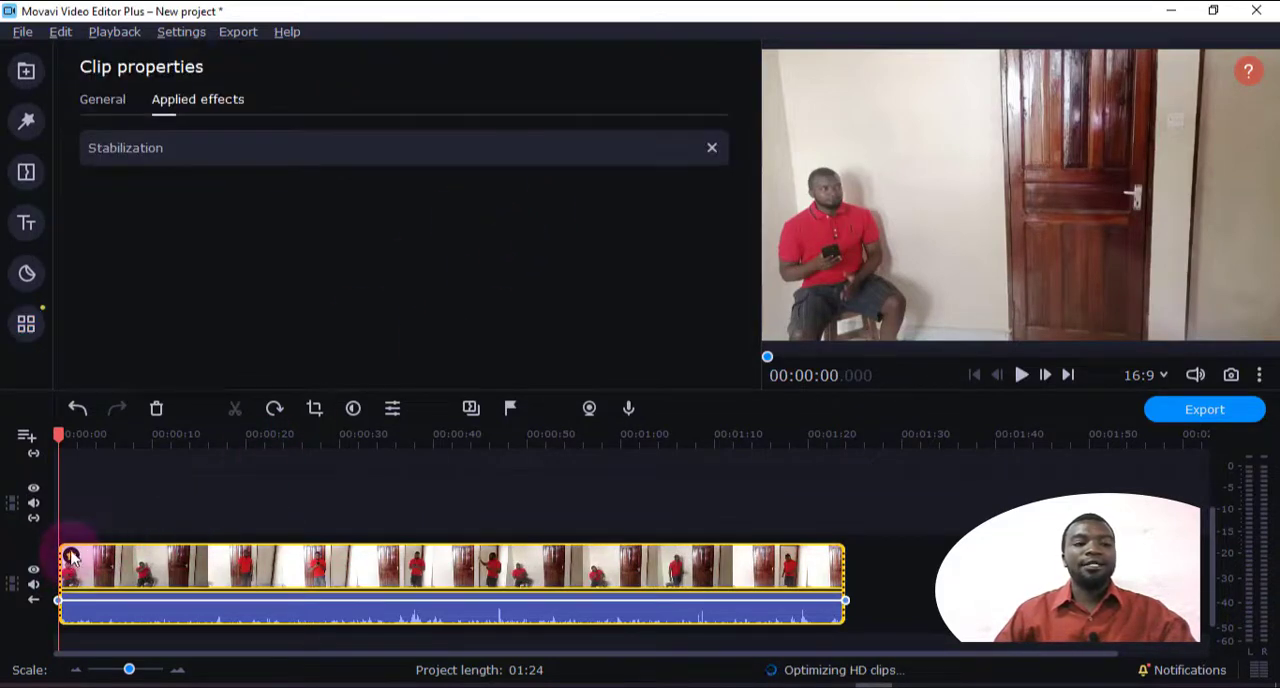
{"action": "left_click", "coordinate": [132, 148]}
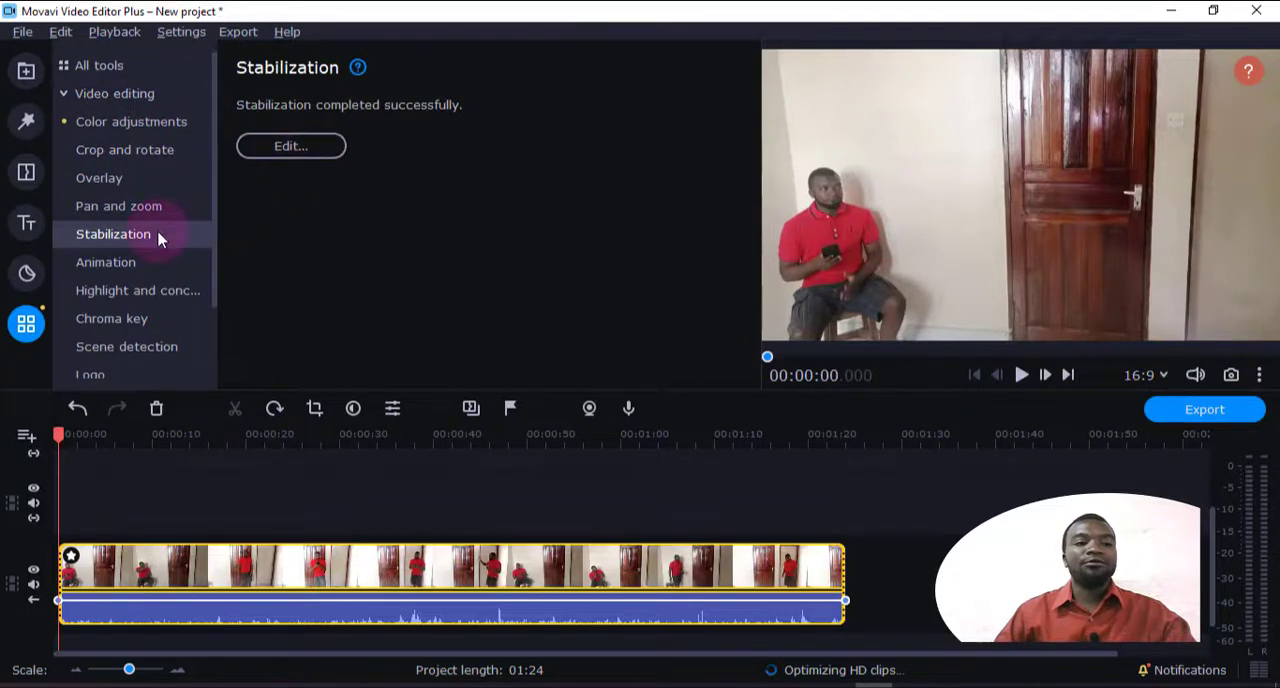
{"action": "left_click", "coordinate": [312, 150]}
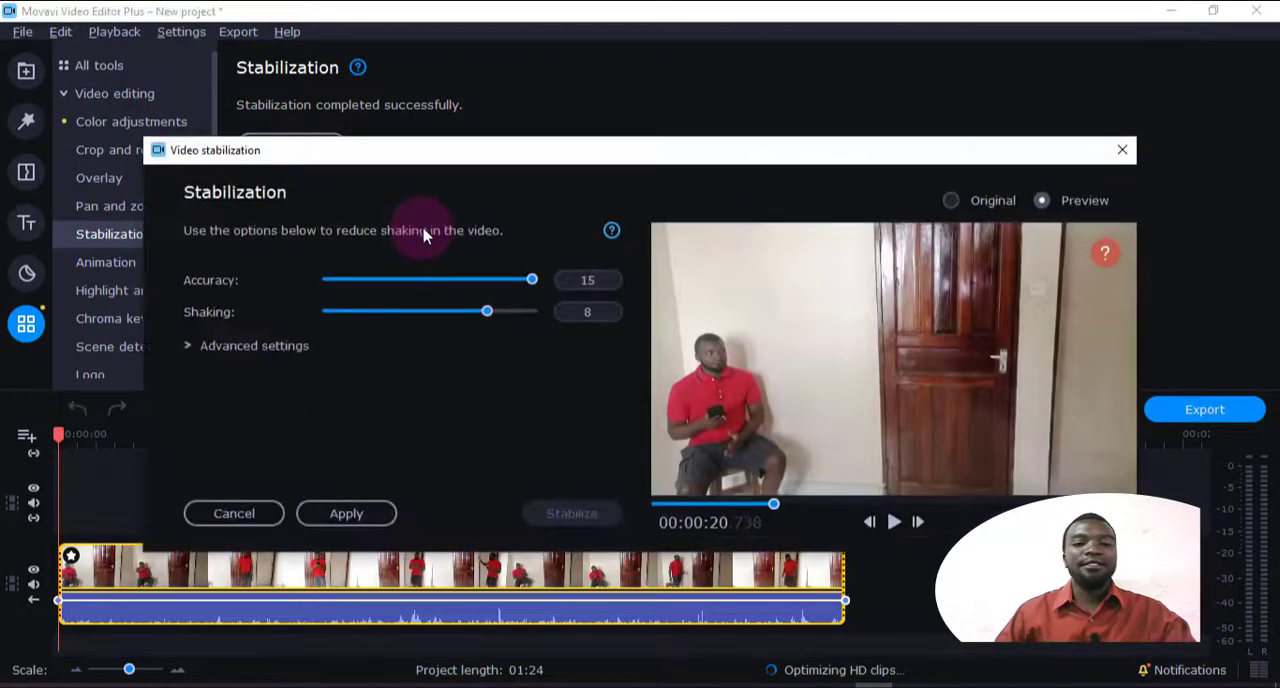
{"action": "left_click", "coordinate": [1123, 151]}
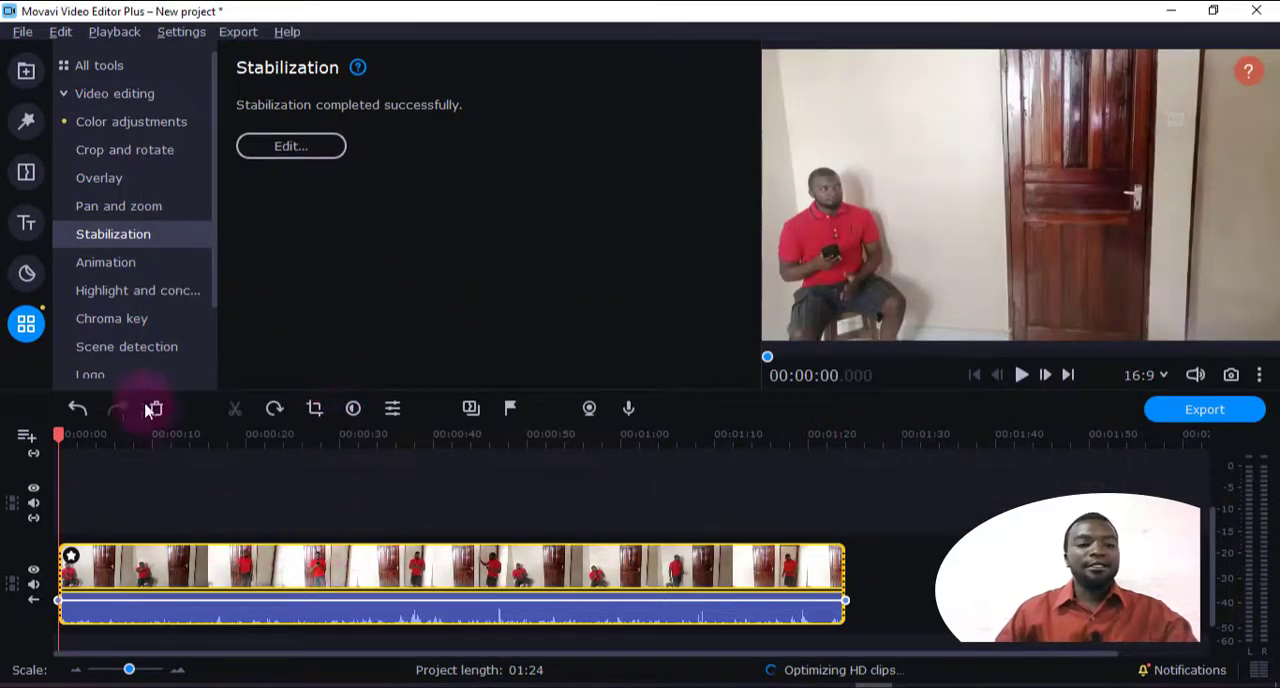
Overlay the bedroom …dc5791e9_1280.jpg and …1ea389ca_1920.jpg images above the main clip at about 18 and 24 seconds
{"action": "left_click", "coordinate": [106, 264]}
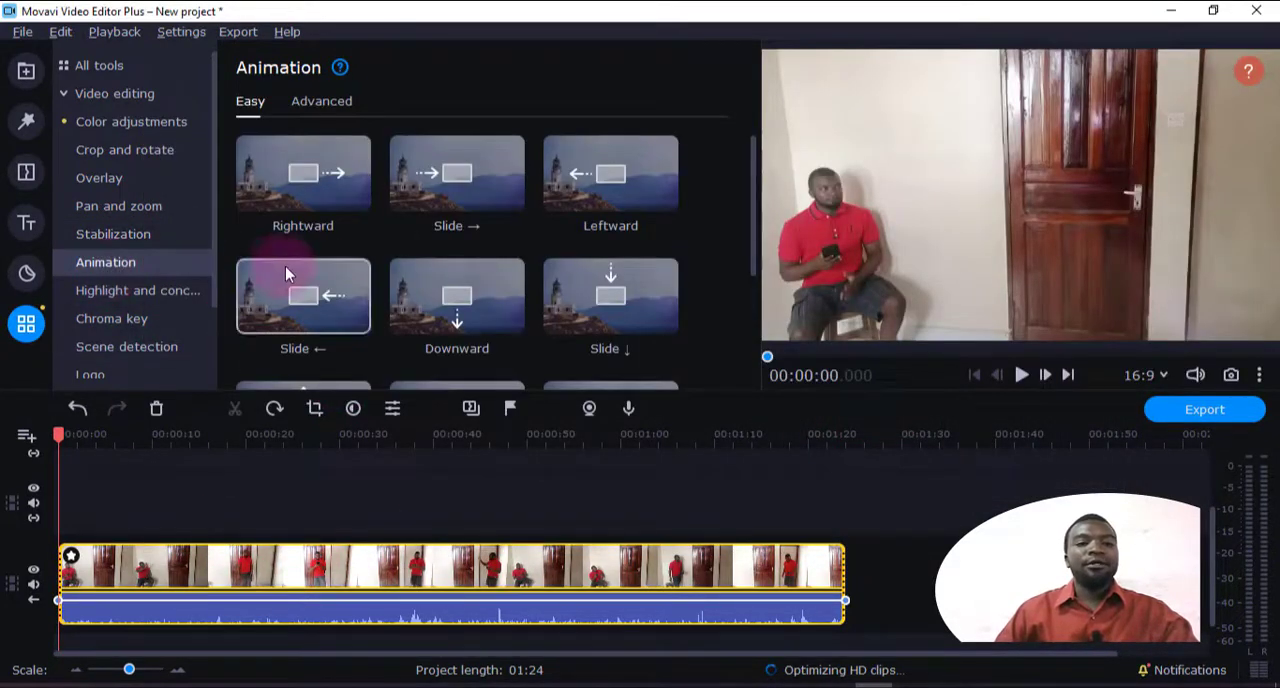
{"action": "scroll", "coordinate": [560, 333], "scroll_direction": "down", "scroll_amount": 3}
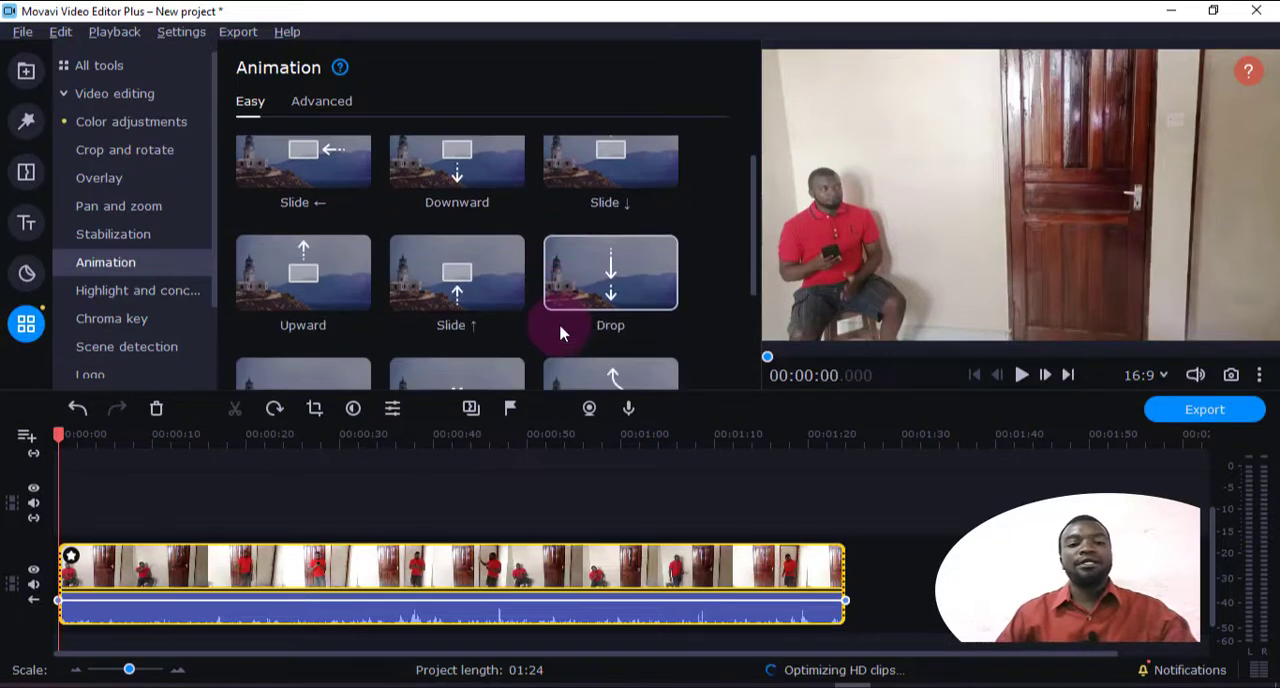
{"action": "scroll", "coordinate": [560, 333], "scroll_direction": "up", "scroll_amount": 2}
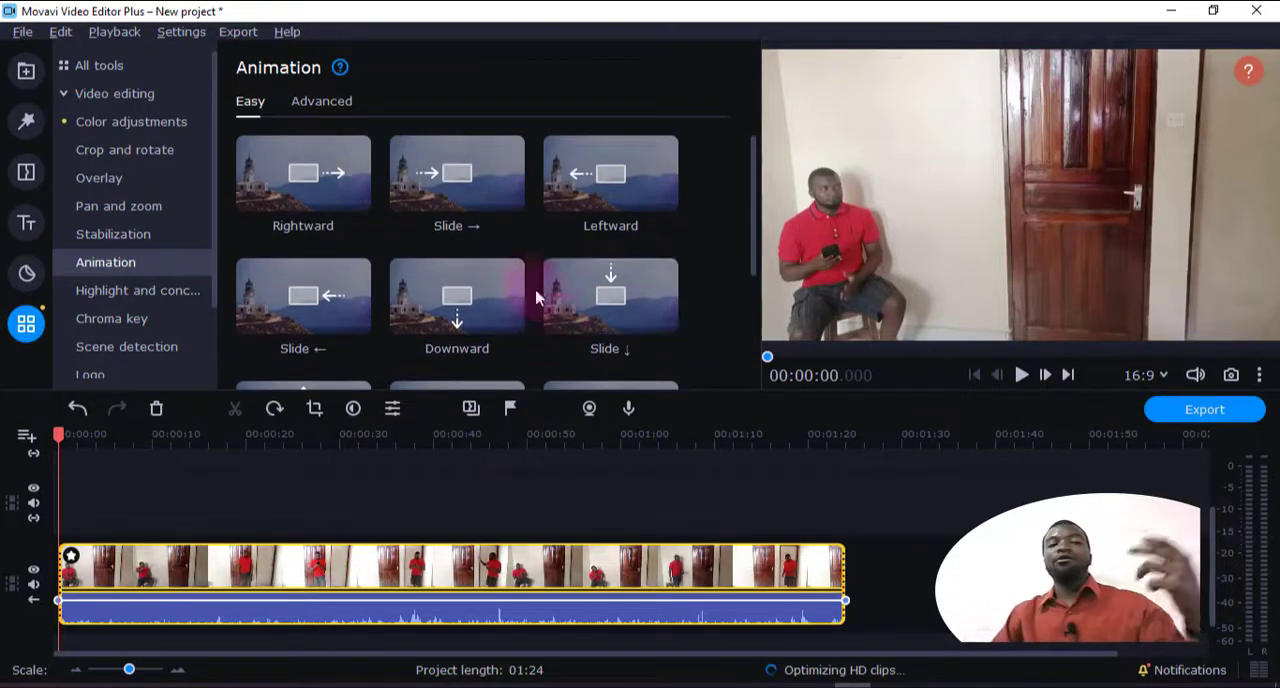
{"action": "left_click", "coordinate": [33, 75]}
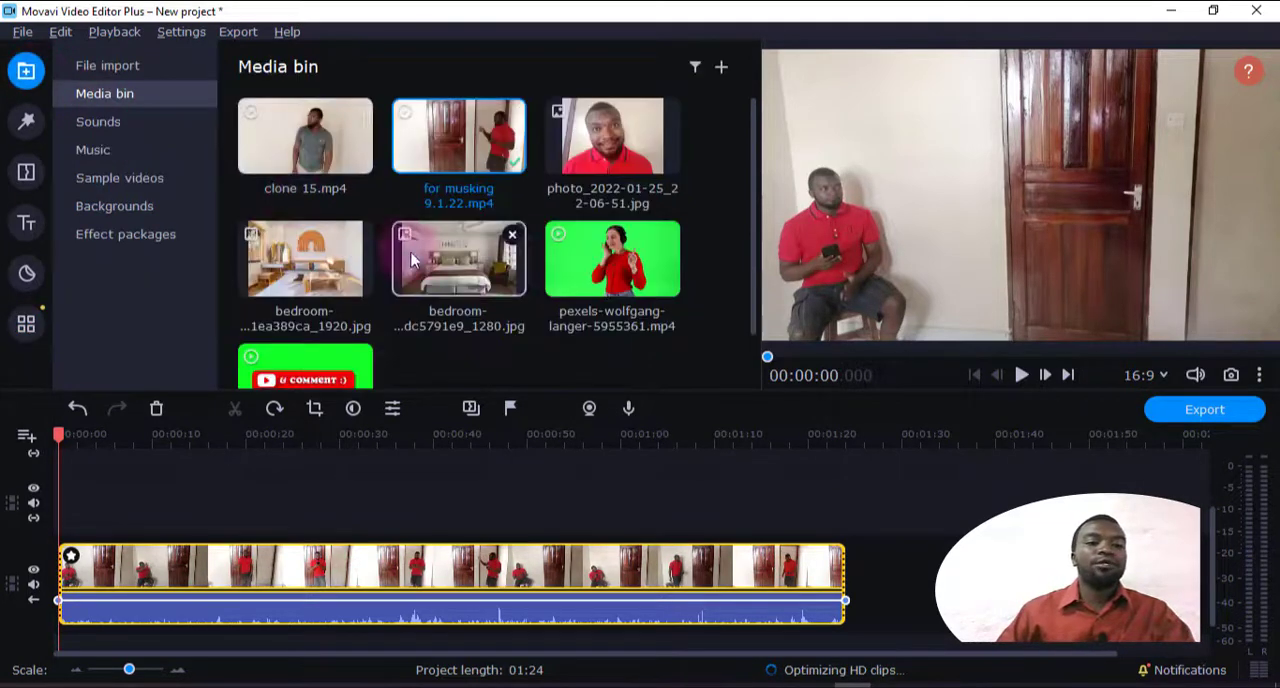
{"action": "mouse_move", "coordinate": [458, 265]}
{"action": "left_mouse_down"}
{"action": "mouse_move", "coordinate": [491, 410]}
{"action": "mouse_move", "coordinate": [228, 490]}
{"action": "left_mouse_up"}
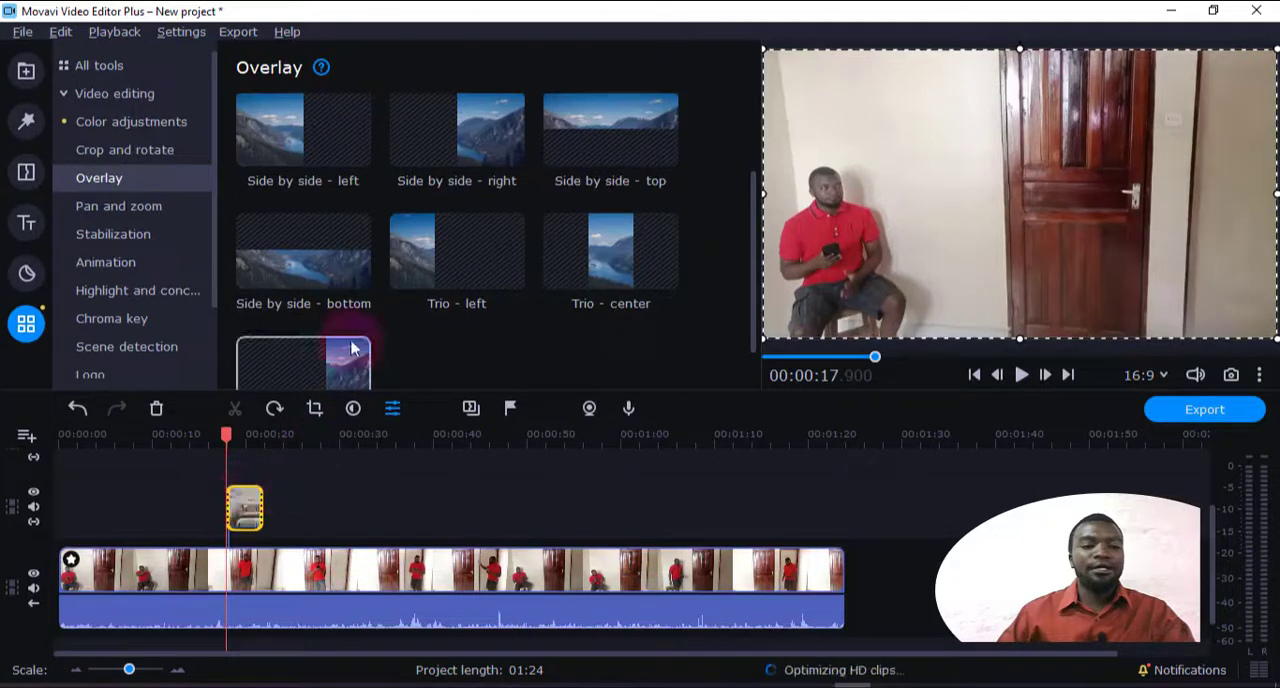
{"action": "left_click", "coordinate": [27, 70]}
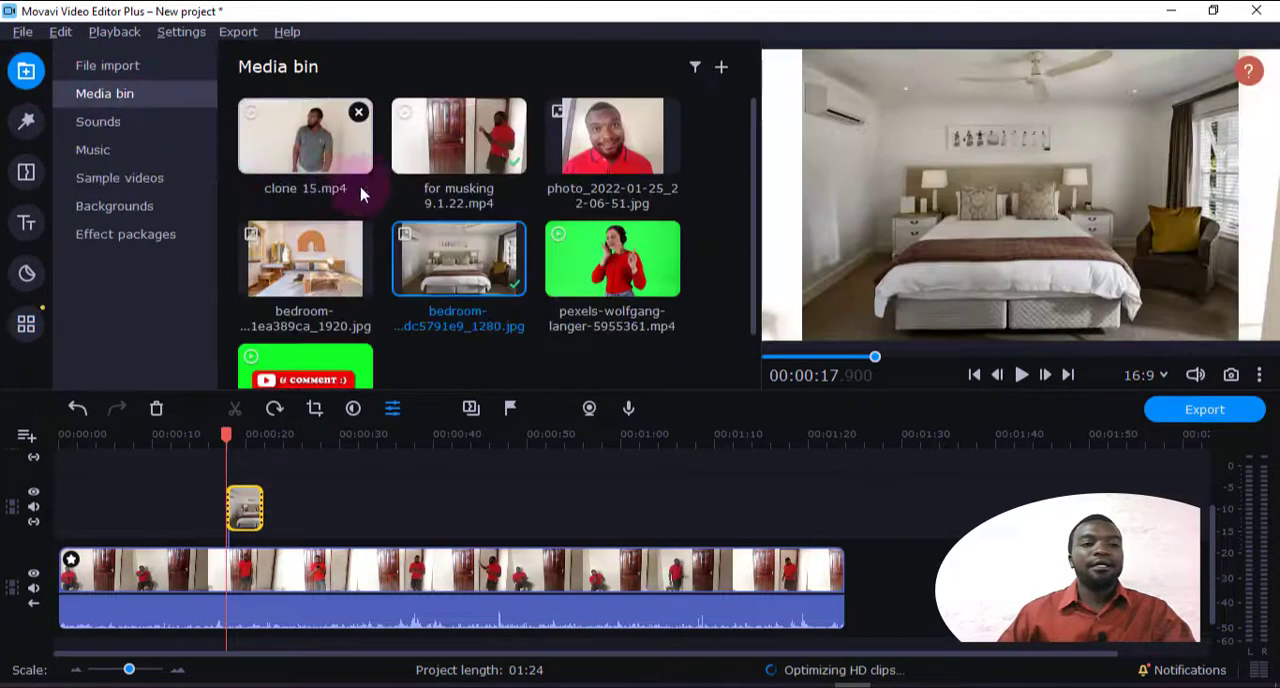
{"action": "left_click_drag", "start_coordinate": [329, 286], "coordinate": [285, 508]}
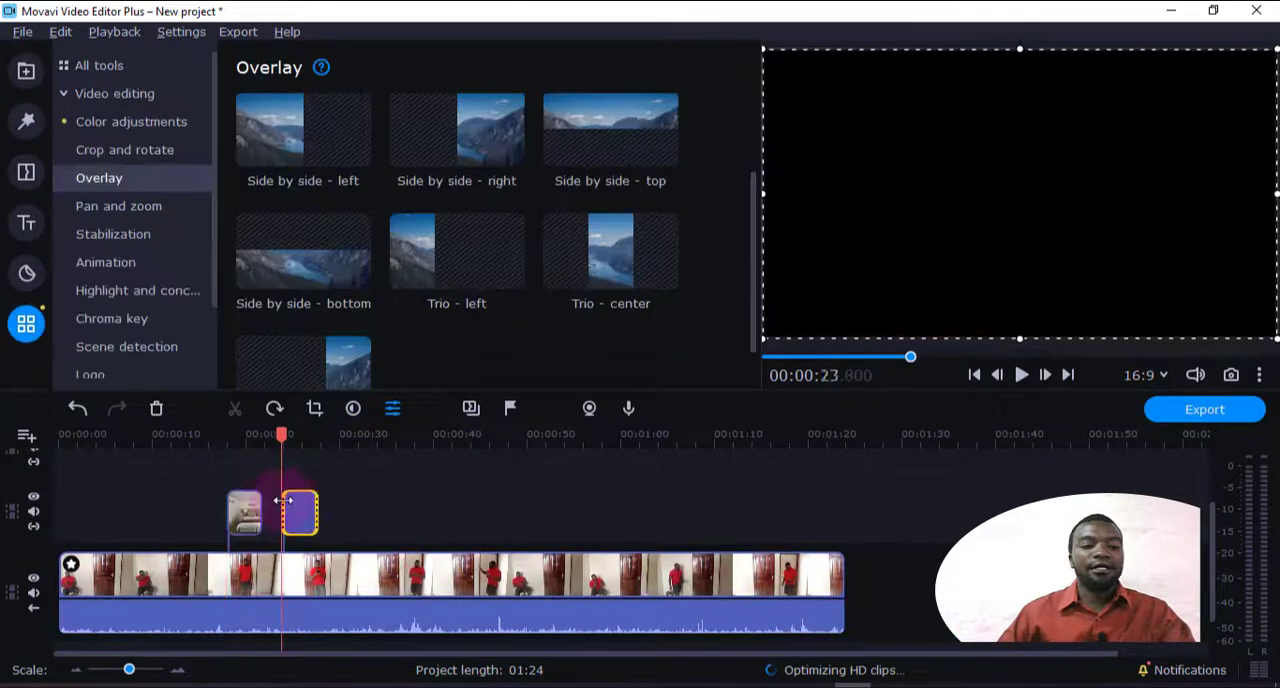
{"action": "left_click", "coordinate": [27, 72]}
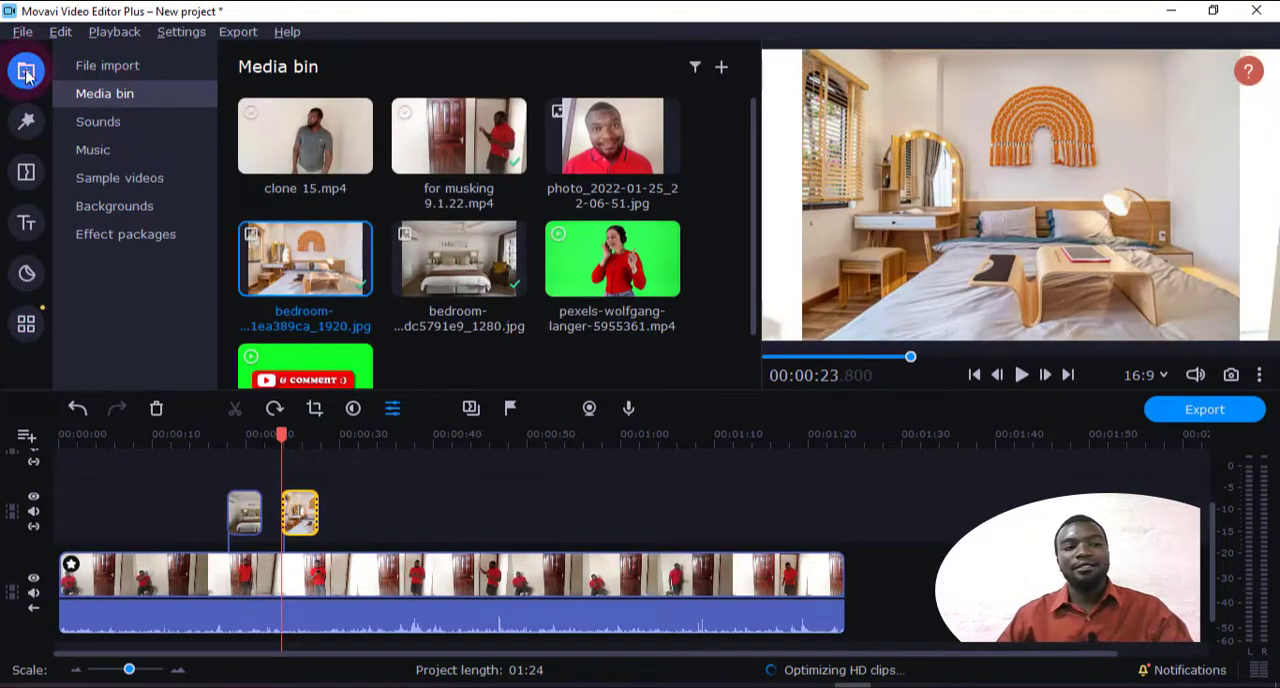
Apply the Rightward animation to the first bedroom image on the overlay track and play it back
{"action": "left_click", "coordinate": [26, 323]}
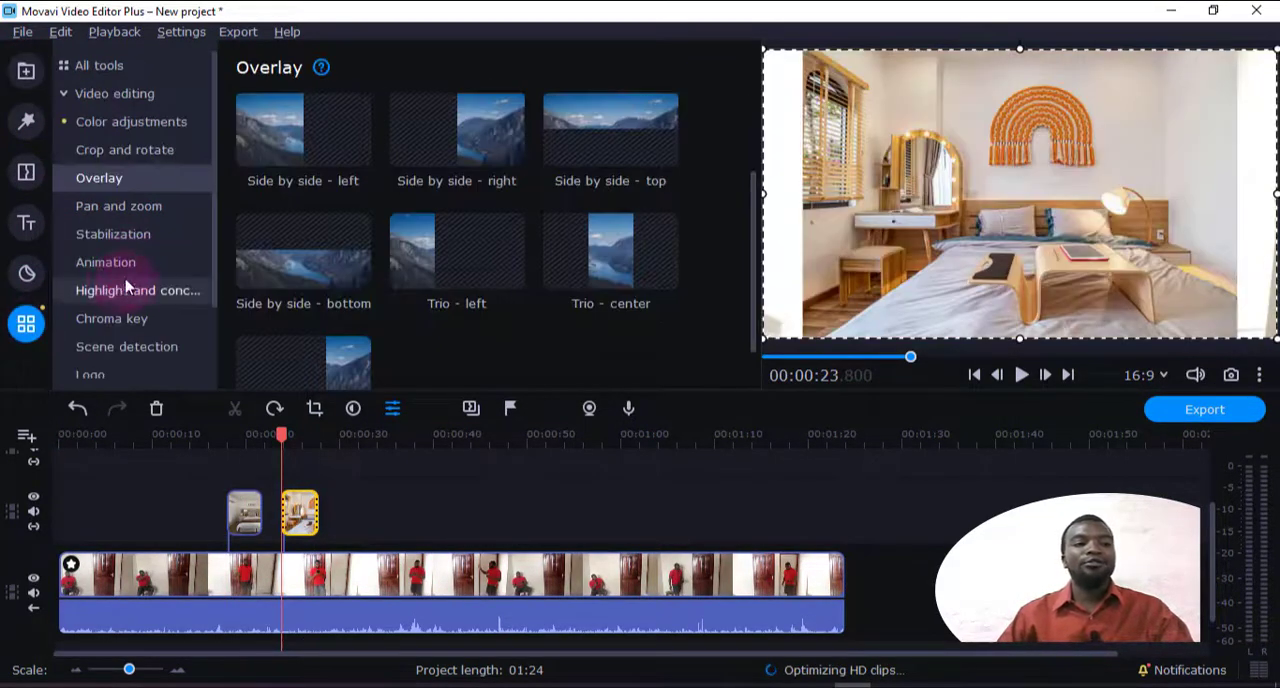
{"action": "left_click", "coordinate": [126, 264]}
{"action": "left_click_drag", "start_coordinate": [281, 433], "coordinate": [214, 442]}
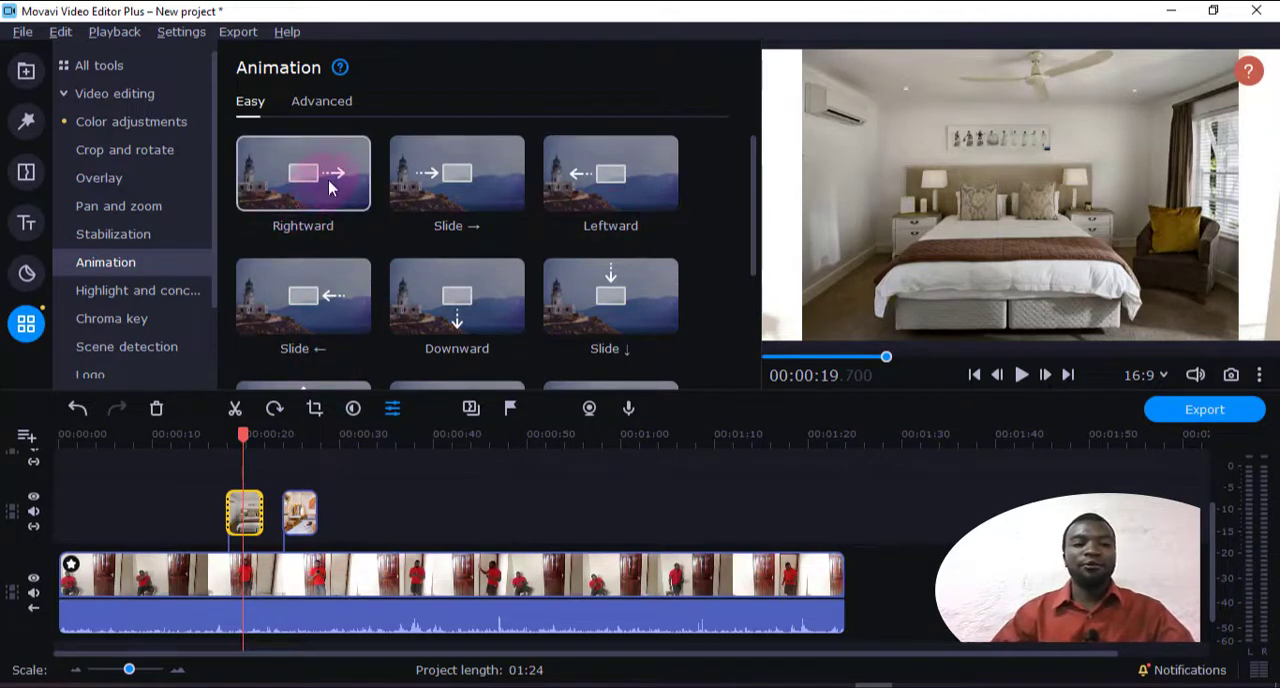
{"action": "left_click_drag", "start_coordinate": [329, 177], "coordinate": [239, 507]}
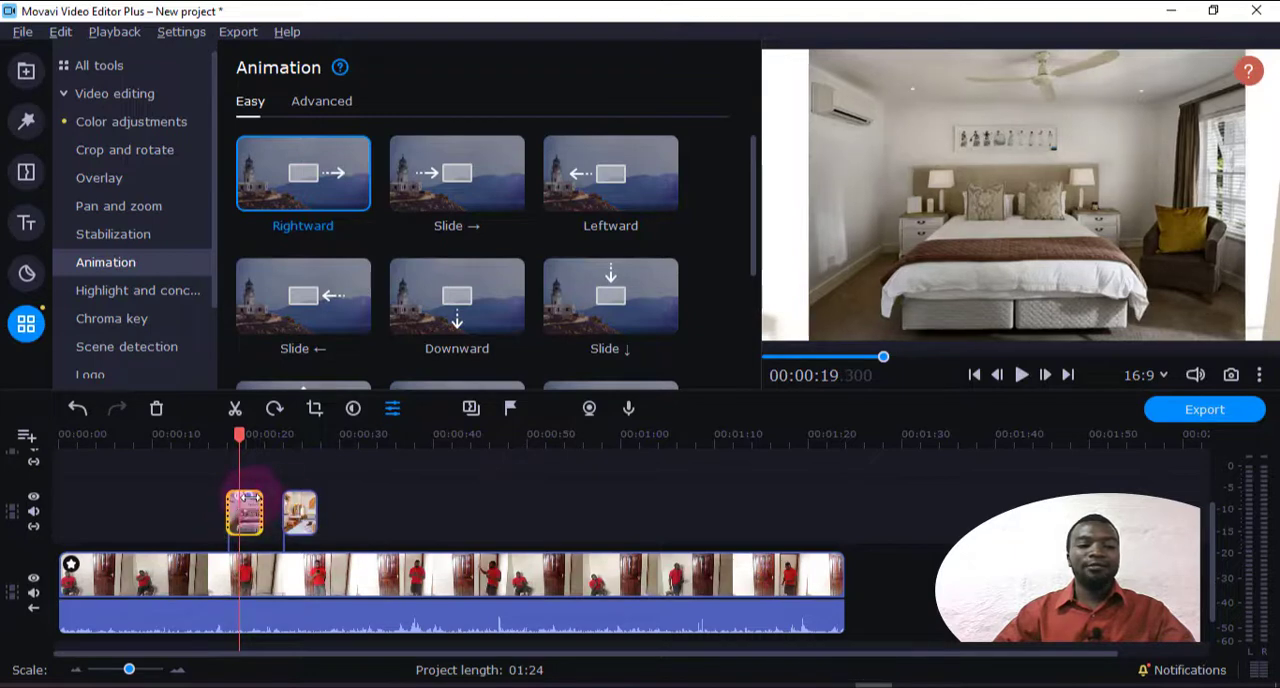
{"action": "left_click", "coordinate": [256, 497]}
{"action": "left_click_drag", "start_coordinate": [255, 441], "coordinate": [236, 443]}
{"action": "left_click", "coordinate": [1003, 382]}
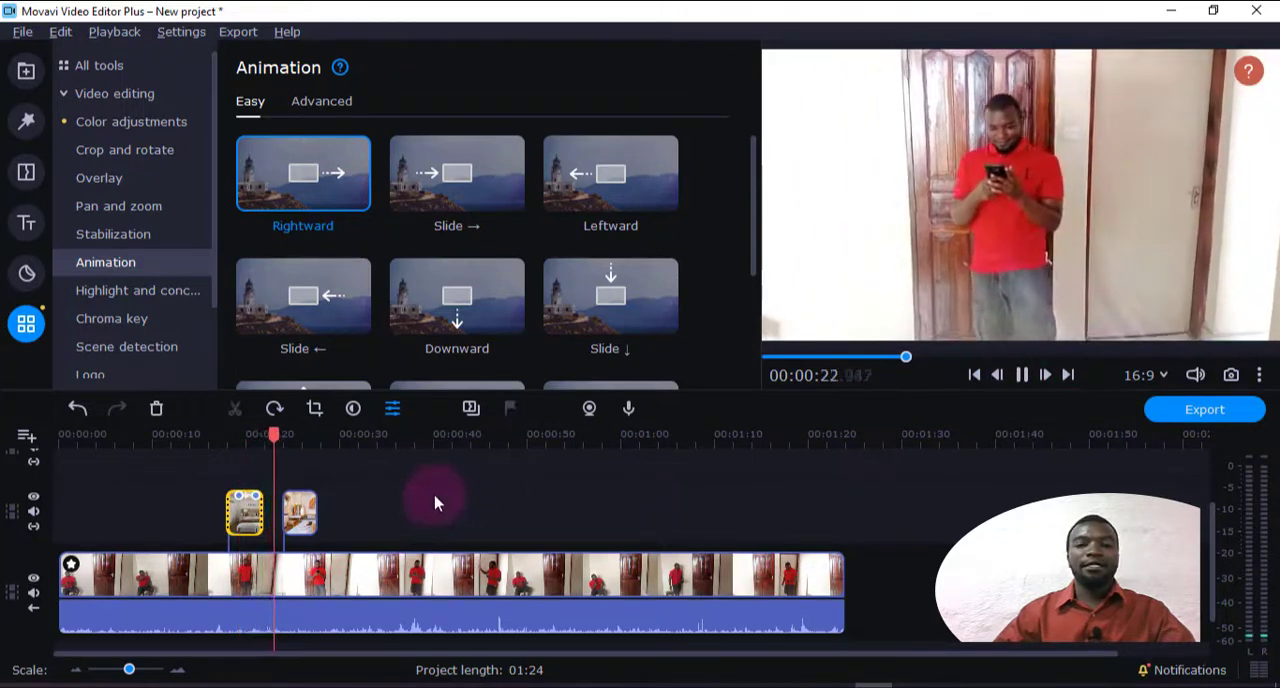
Apply the Downward animation to the second bedroom image on the overlay track and play it back
{"action": "left_click", "coordinate": [305, 515]}
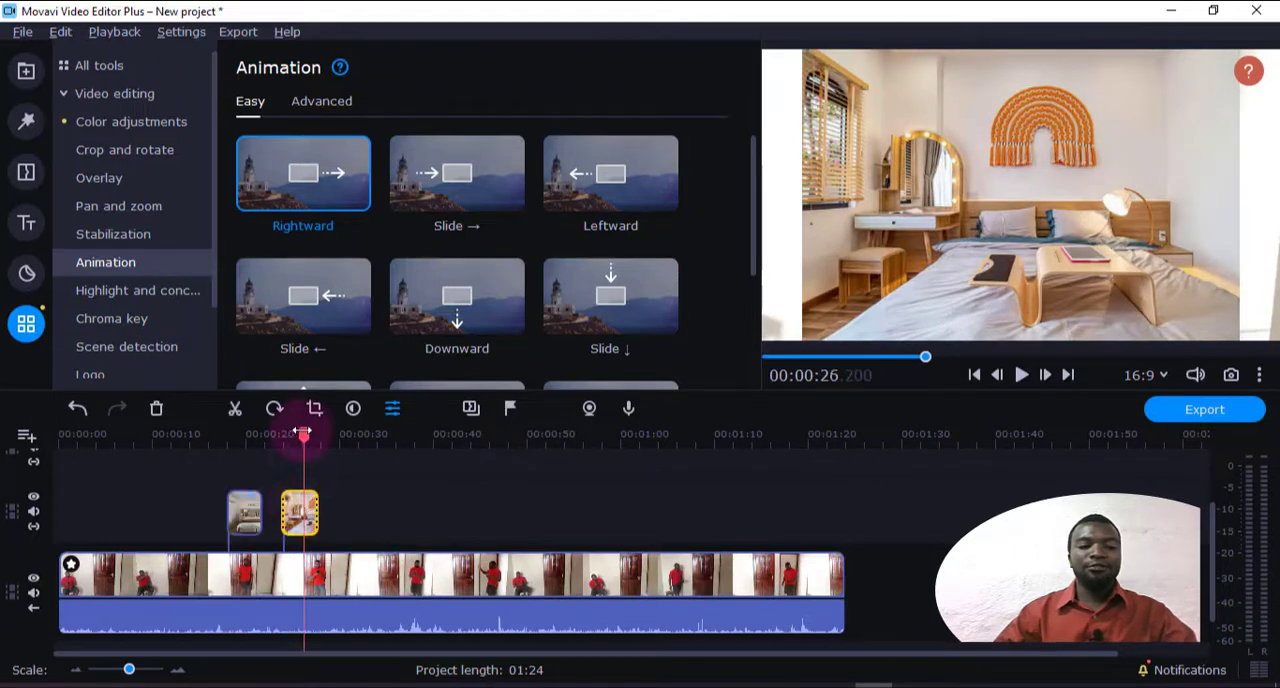
{"action": "left_click_drag", "start_coordinate": [303, 432], "coordinate": [292, 434]}
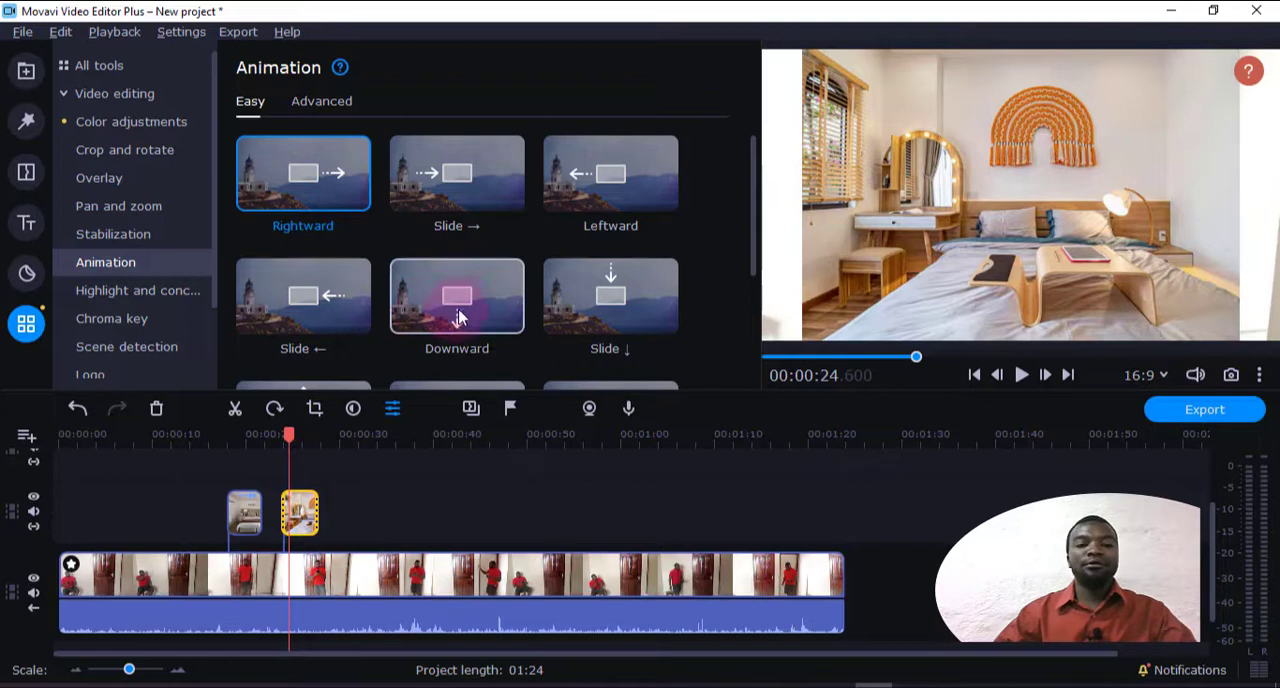
{"action": "left_click_drag", "start_coordinate": [458, 318], "coordinate": [310, 497]}
{"action": "left_click_drag", "start_coordinate": [308, 438], "coordinate": [289, 442]}
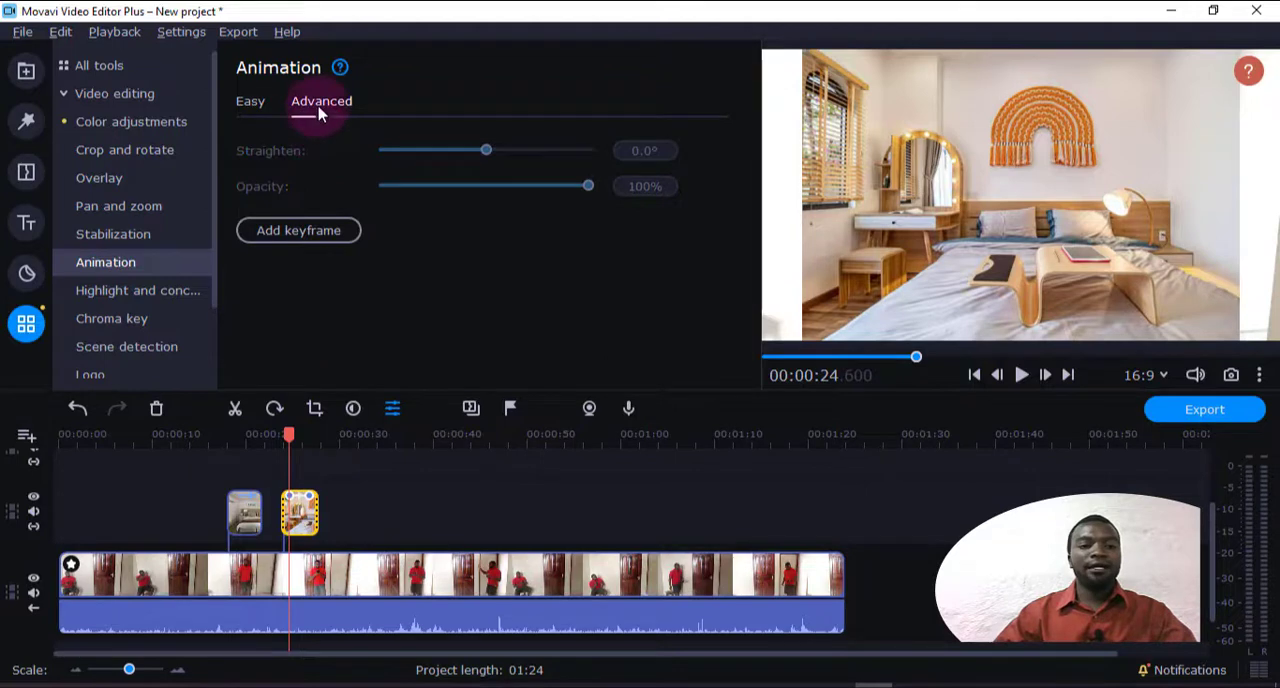
{"action": "left_click", "coordinate": [249, 105]}
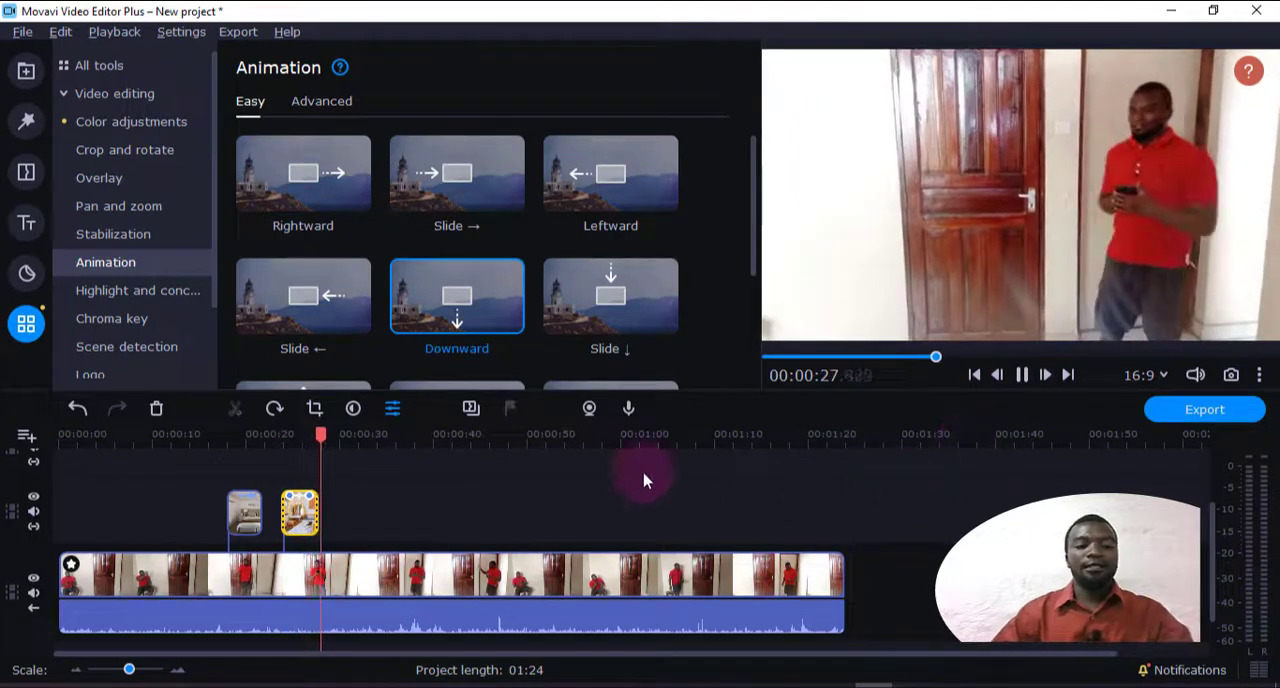
{"action": "key", "text": "space"}
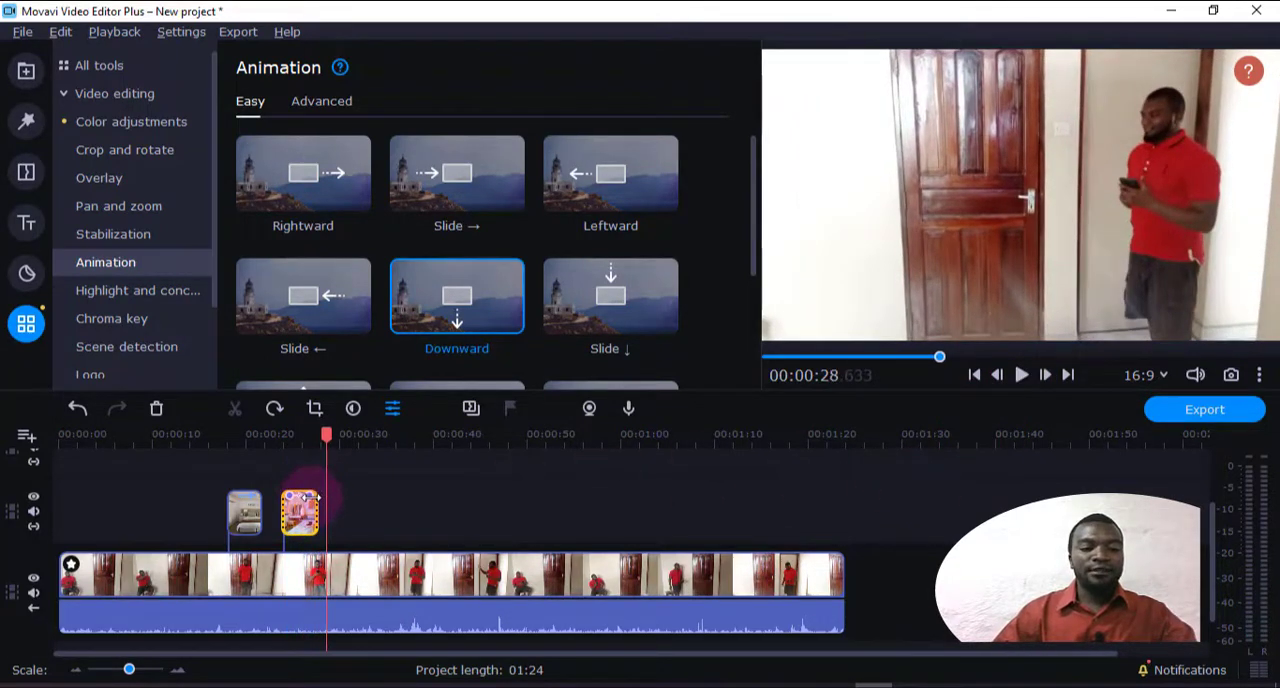
Remove all keyframes from the second bedroom image, then apply the Drop animation to it and preview the result
{"action": "right_click", "coordinate": [310, 497]}
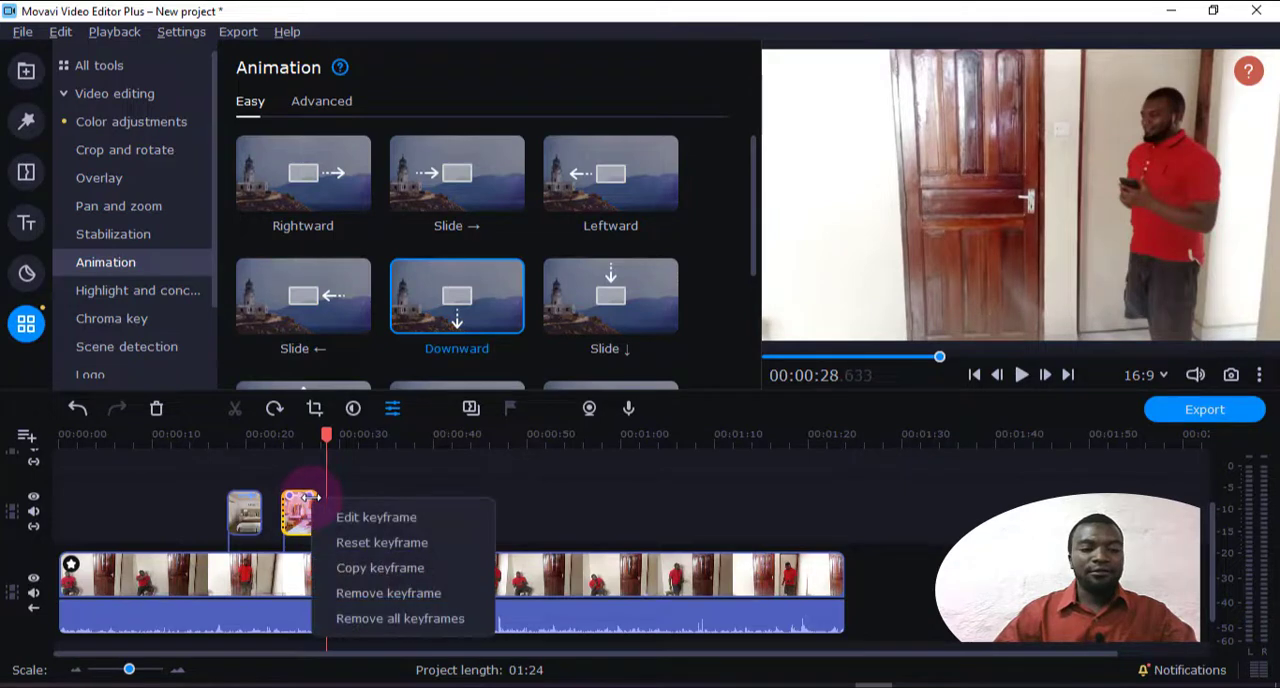
{"action": "left_click", "coordinate": [376, 619]}
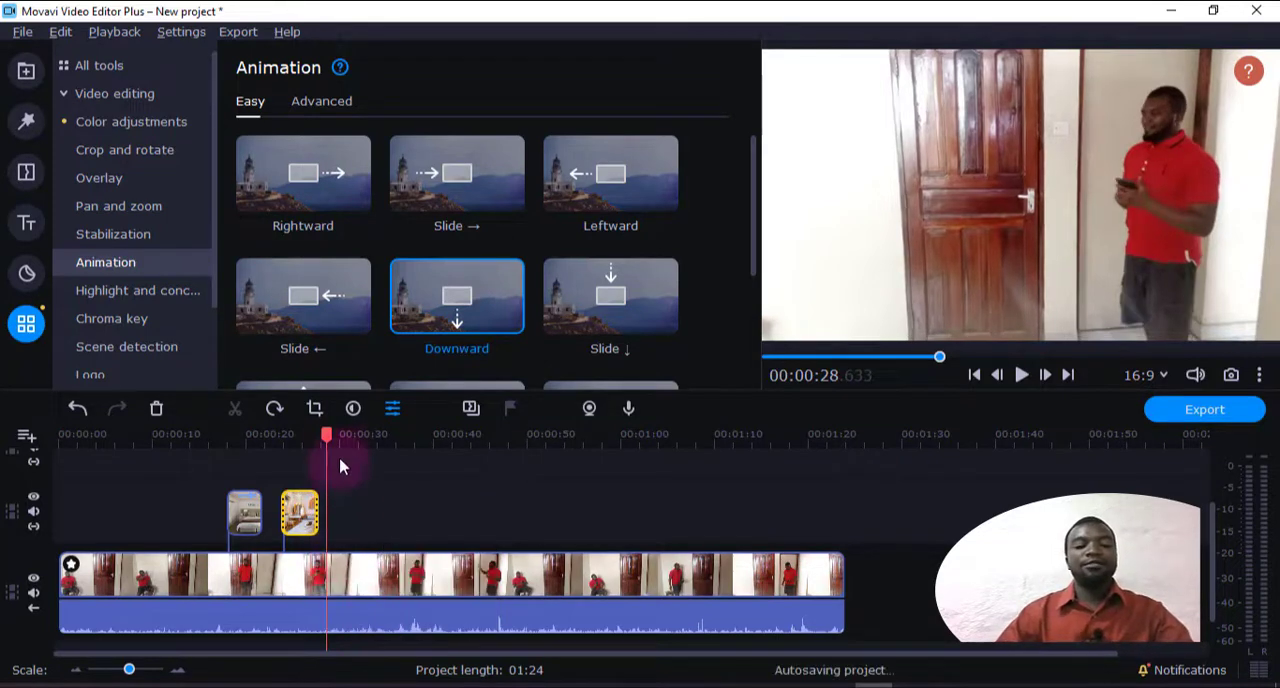
{"action": "left_click", "coordinate": [296, 445]}
{"action": "scroll", "coordinate": [420, 290], "scroll_direction": "down", "scroll_amount": 3}
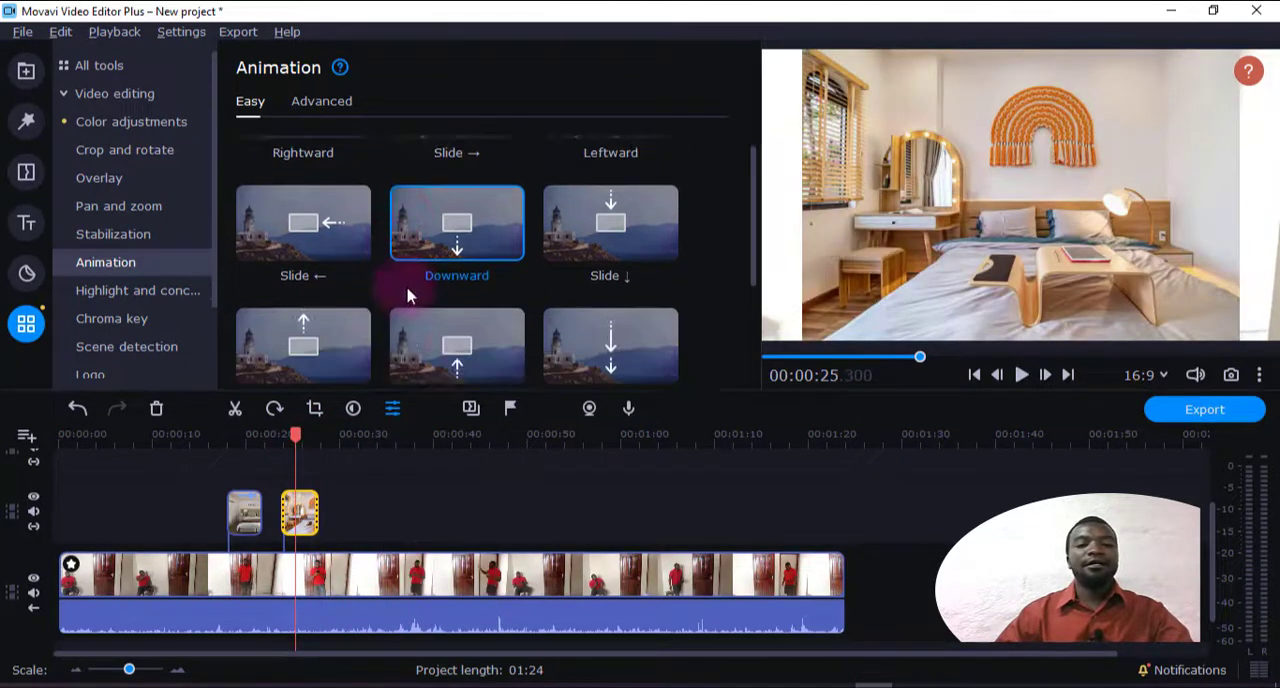
{"action": "left_click_drag", "start_coordinate": [613, 325], "coordinate": [298, 500]}
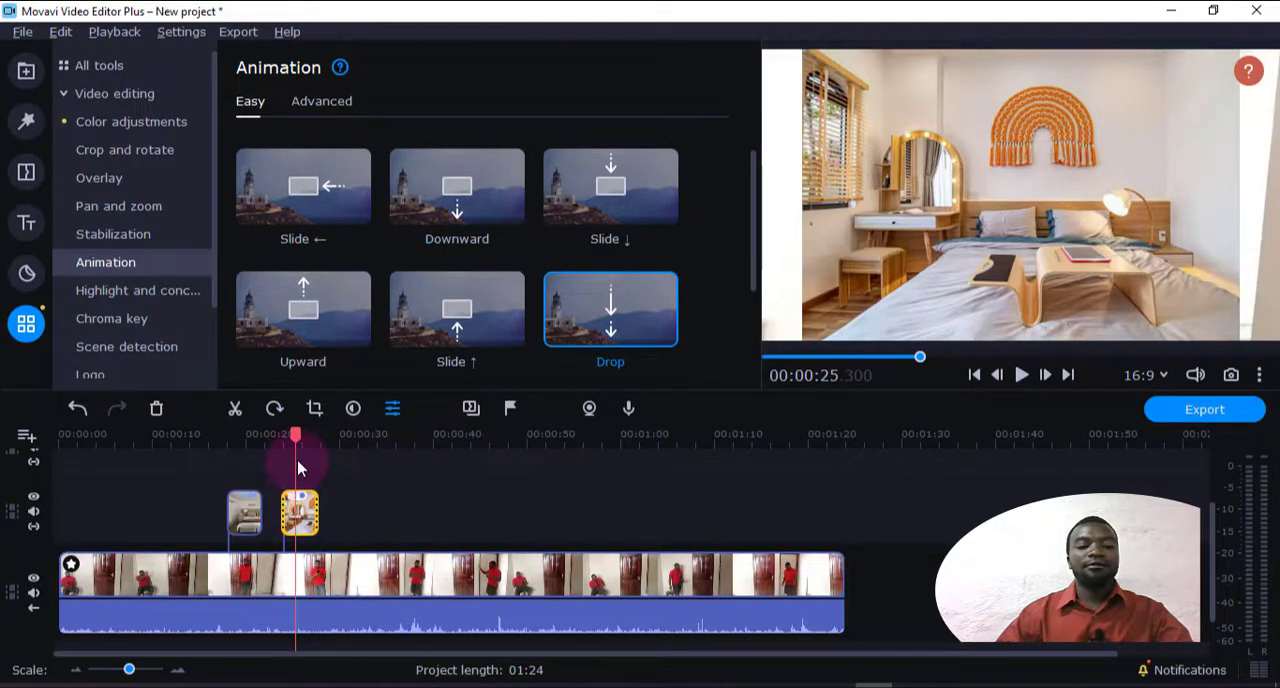
{"action": "left_click", "coordinate": [303, 495]}
{"action": "left_click_drag", "start_coordinate": [305, 436], "coordinate": [283, 438]}
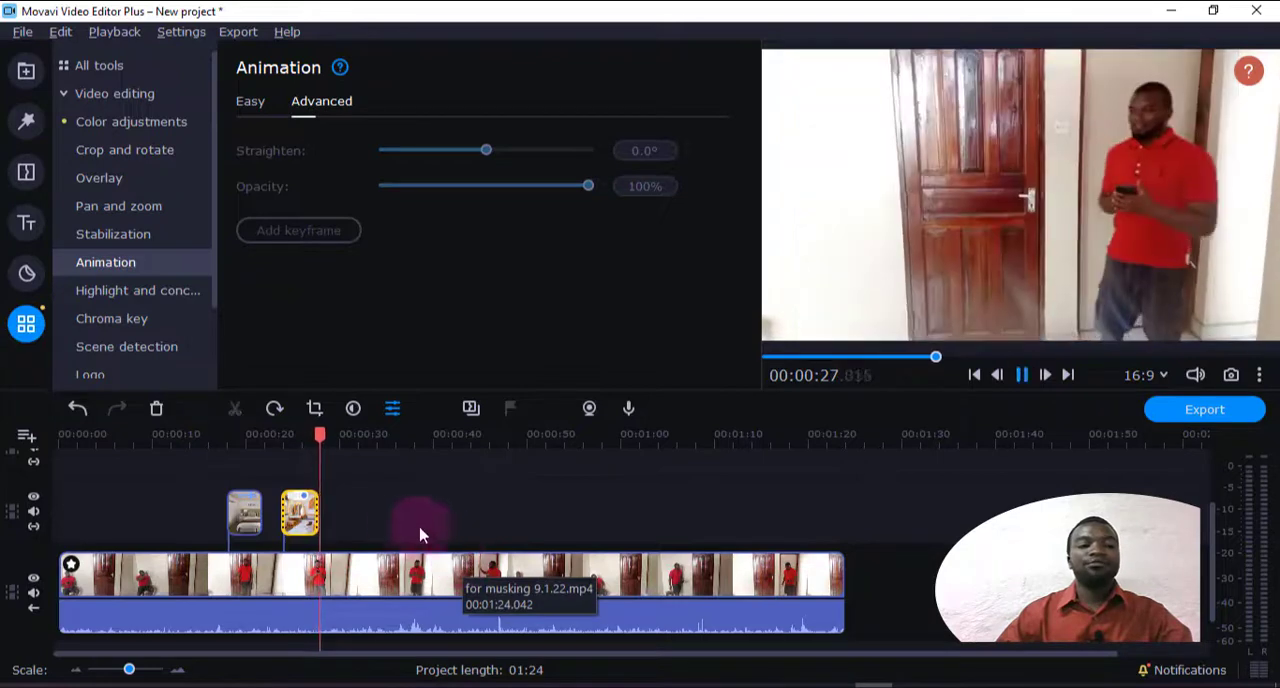
{"action": "key", "text": "space"}
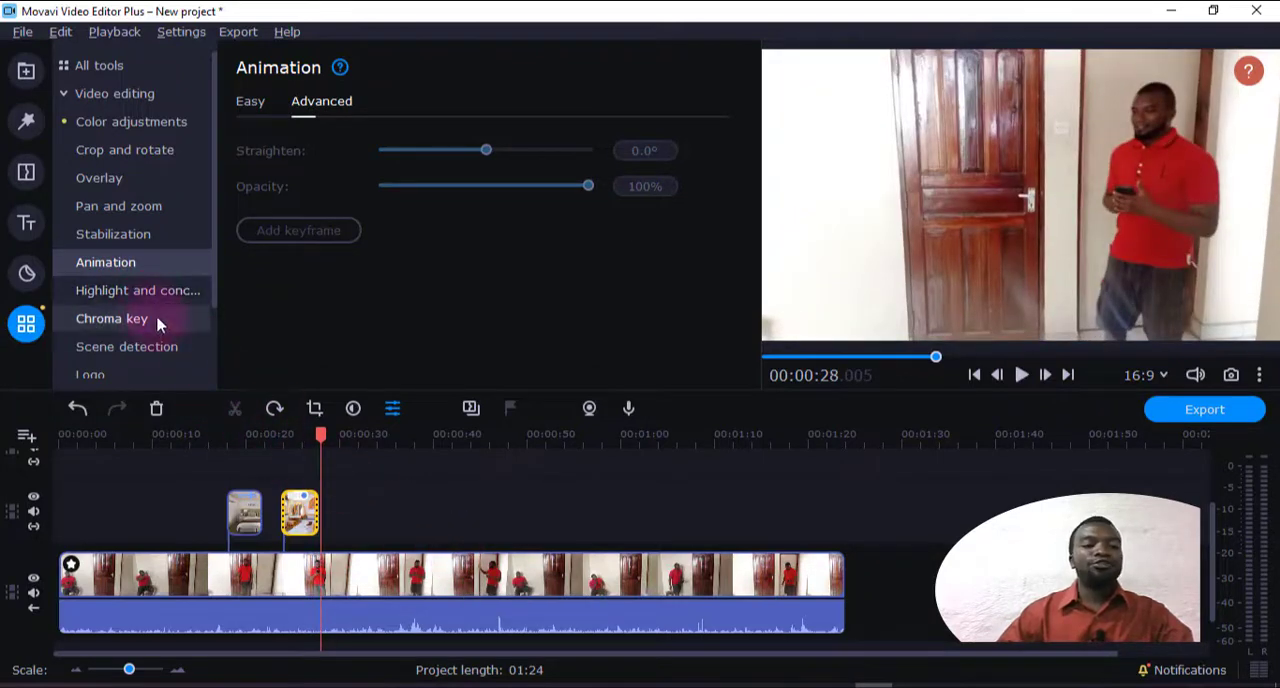
Try the Black rectangle and Bright rectangle masks of Highlight and conceal on the second bedroom image
{"action": "left_click", "coordinate": [140, 292]}
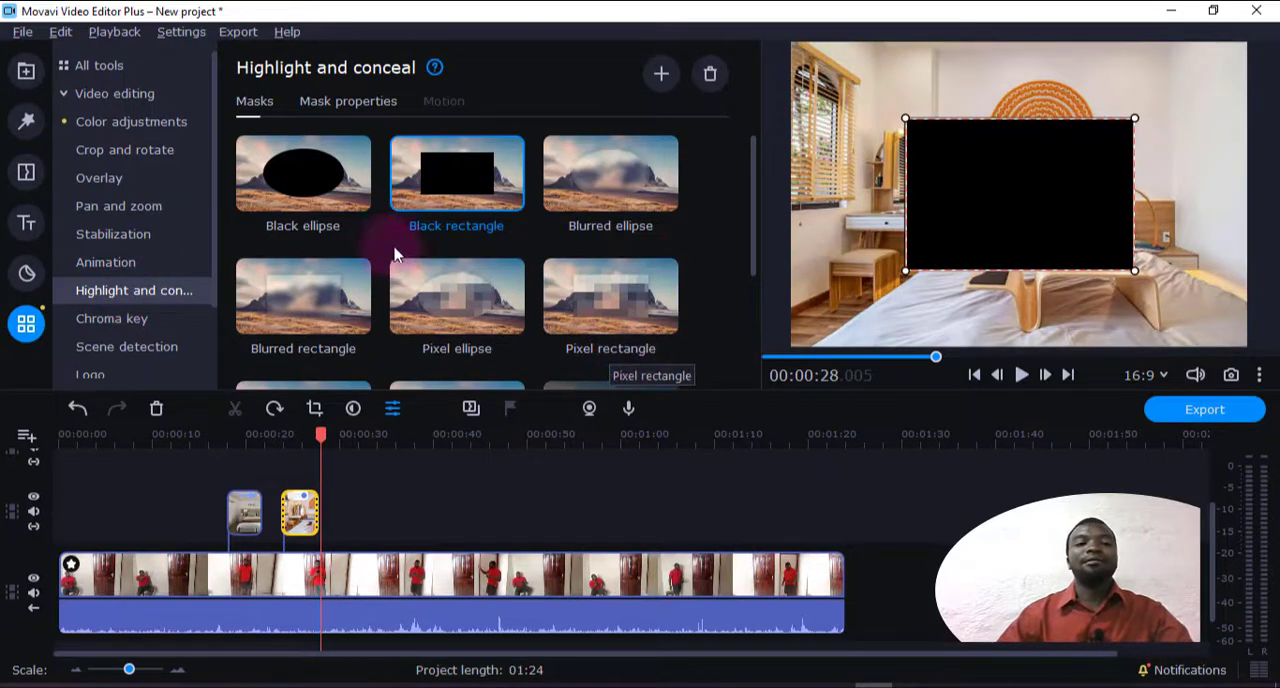
{"action": "left_click", "coordinate": [324, 440]}
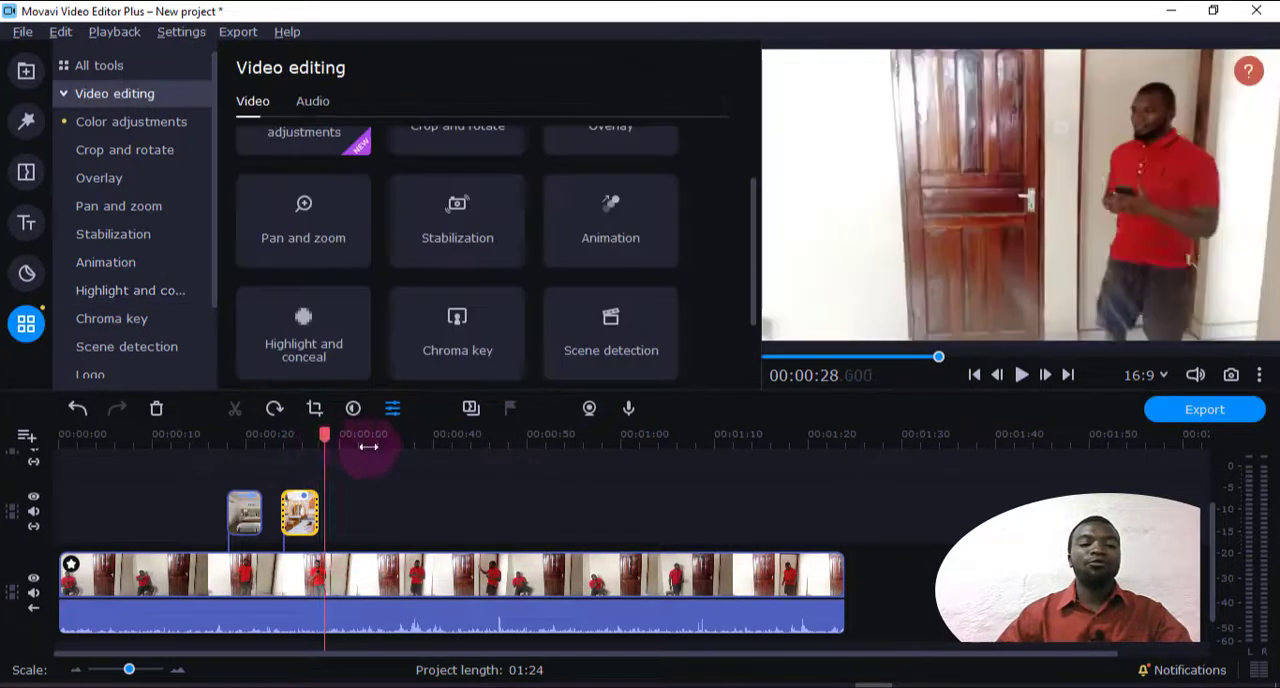
{"action": "mouse_move", "coordinate": [368, 447]}
{"action": "left_mouse_down"}
{"action": "mouse_move", "coordinate": [403, 457]}
{"action": "mouse_move", "coordinate": [377, 457]}
{"action": "left_mouse_up"}
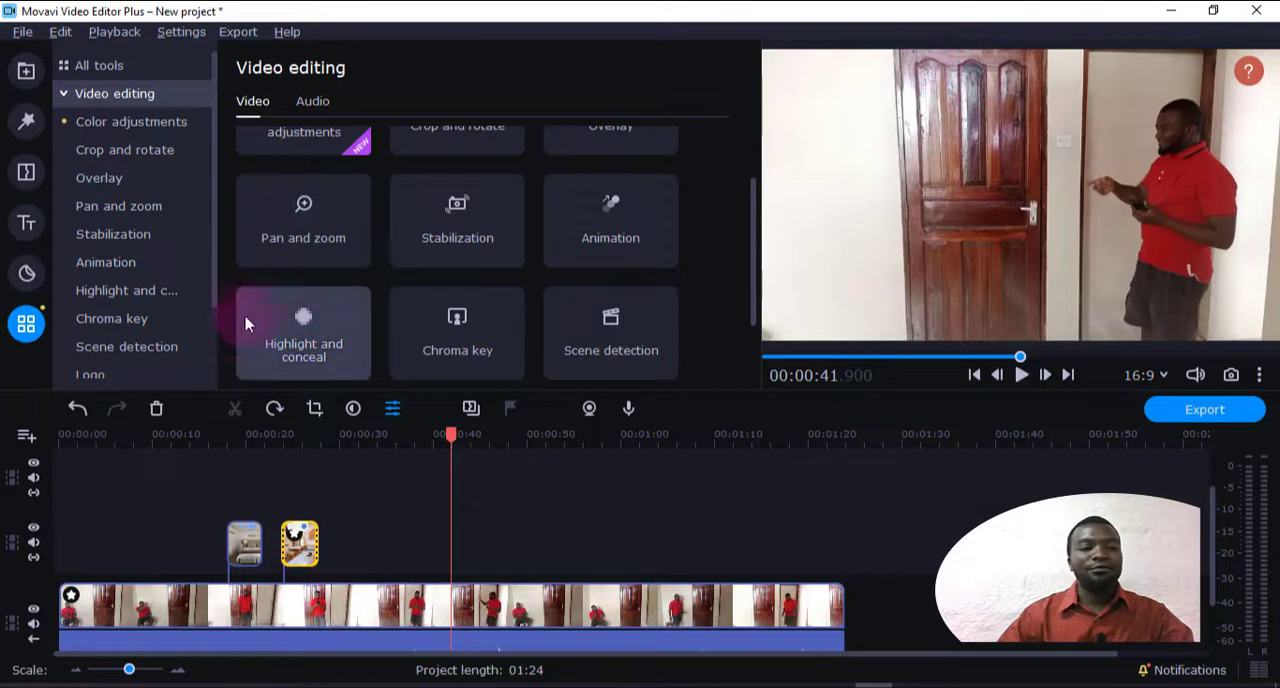
{"action": "left_click", "coordinate": [104, 290]}
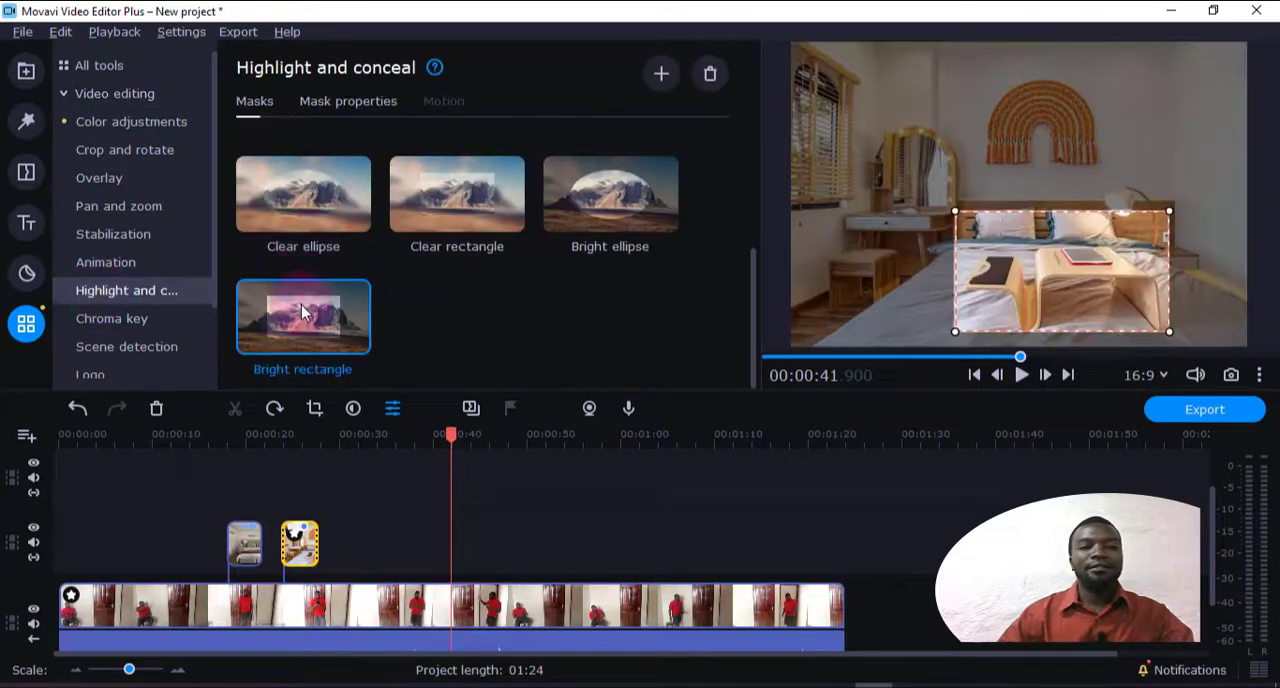
Delete both bedroom images from the overlay track
{"action": "left_click", "coordinate": [308, 546]}
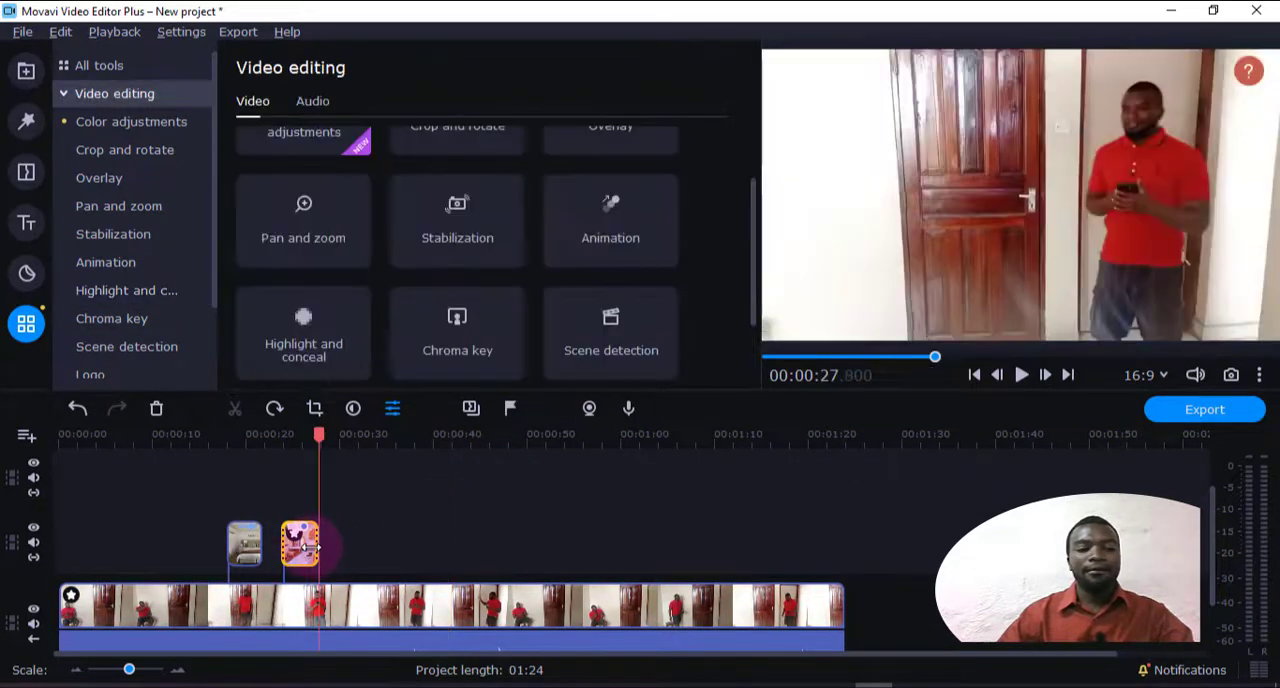
{"action": "key", "text": "Delete"}
{"action": "left_click", "coordinate": [240, 542]}
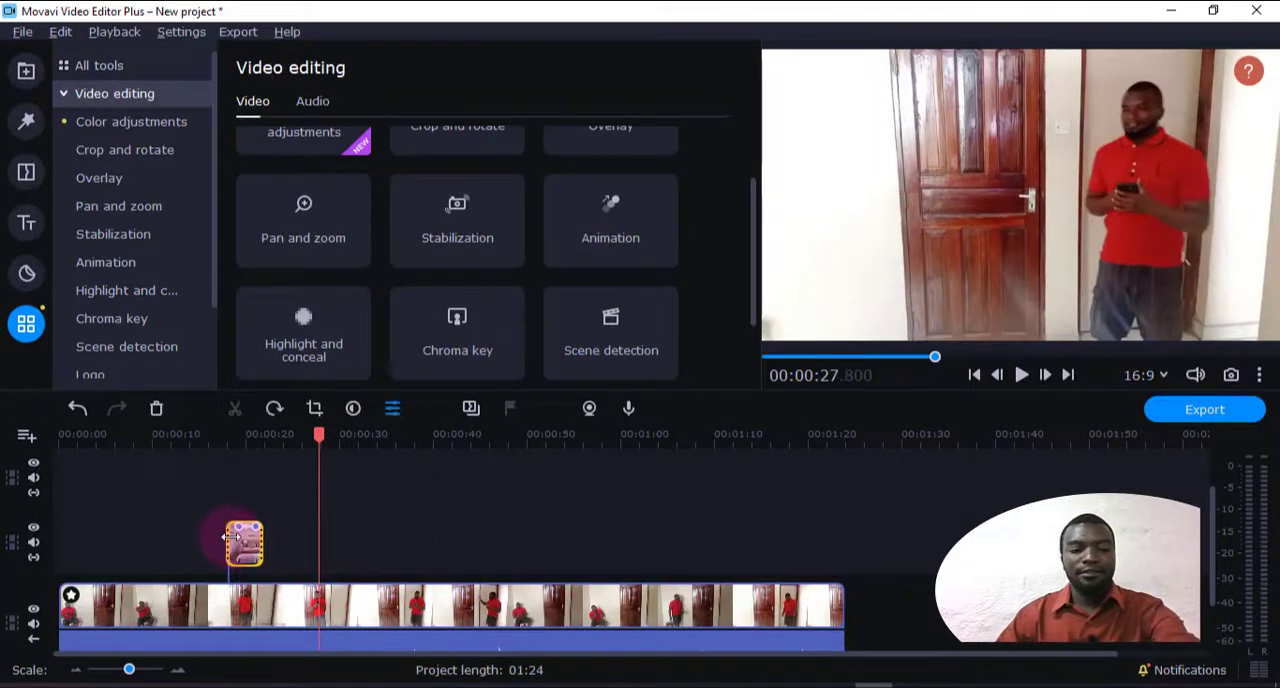
{"action": "key", "text": "Delete"}
Add a Black rectangle mask to the main clip, narrow it to the door's width and position it over the door's middle
{"action": "left_click", "coordinate": [125, 290]}
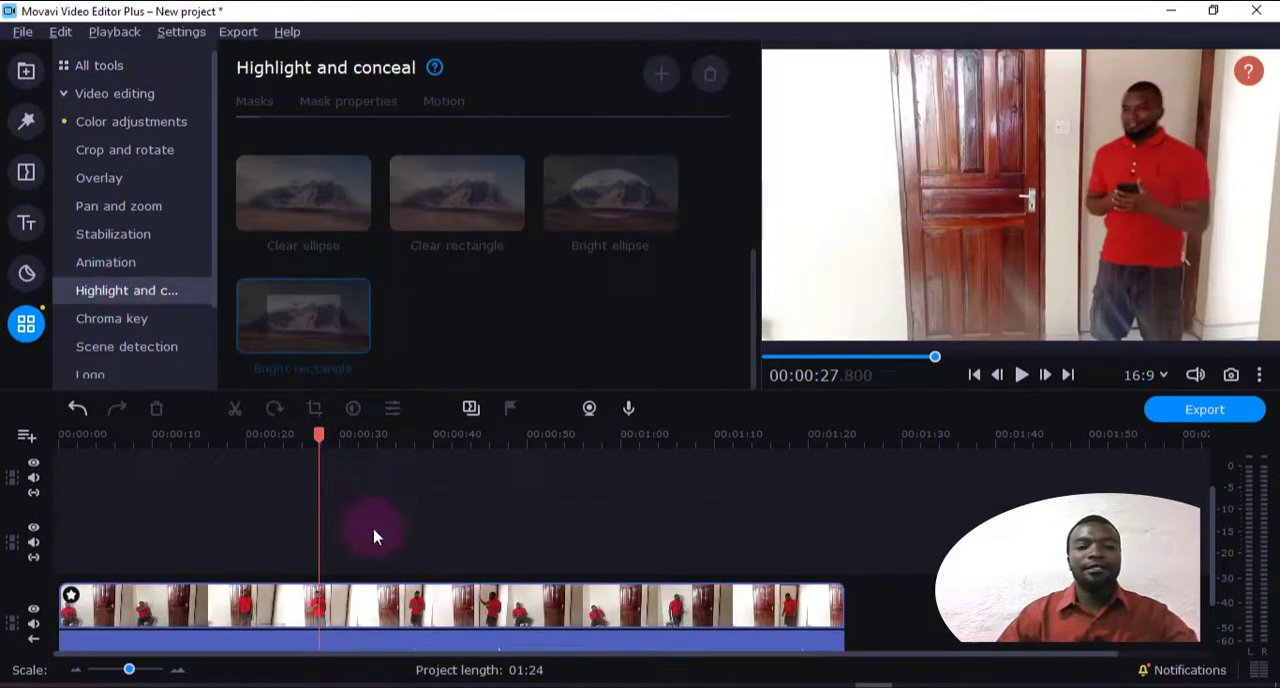
{"action": "left_click", "coordinate": [349, 592]}
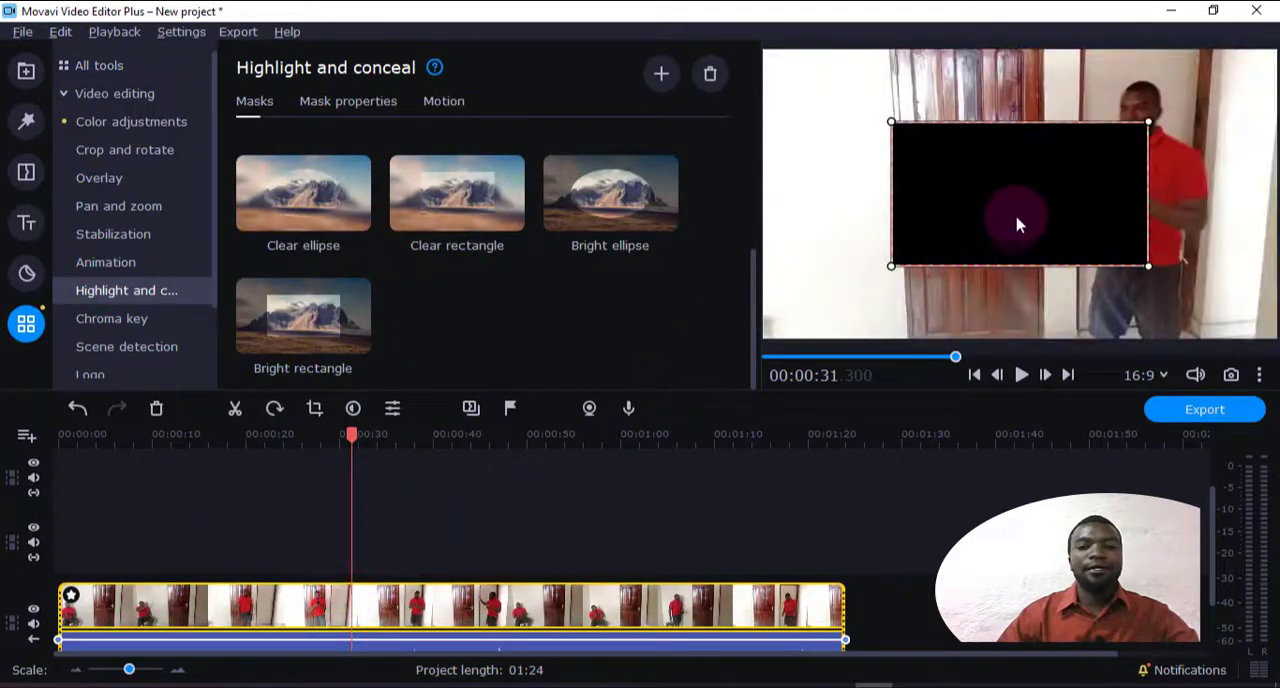
{"action": "left_click_drag", "start_coordinate": [1000, 217], "coordinate": [963, 133]}
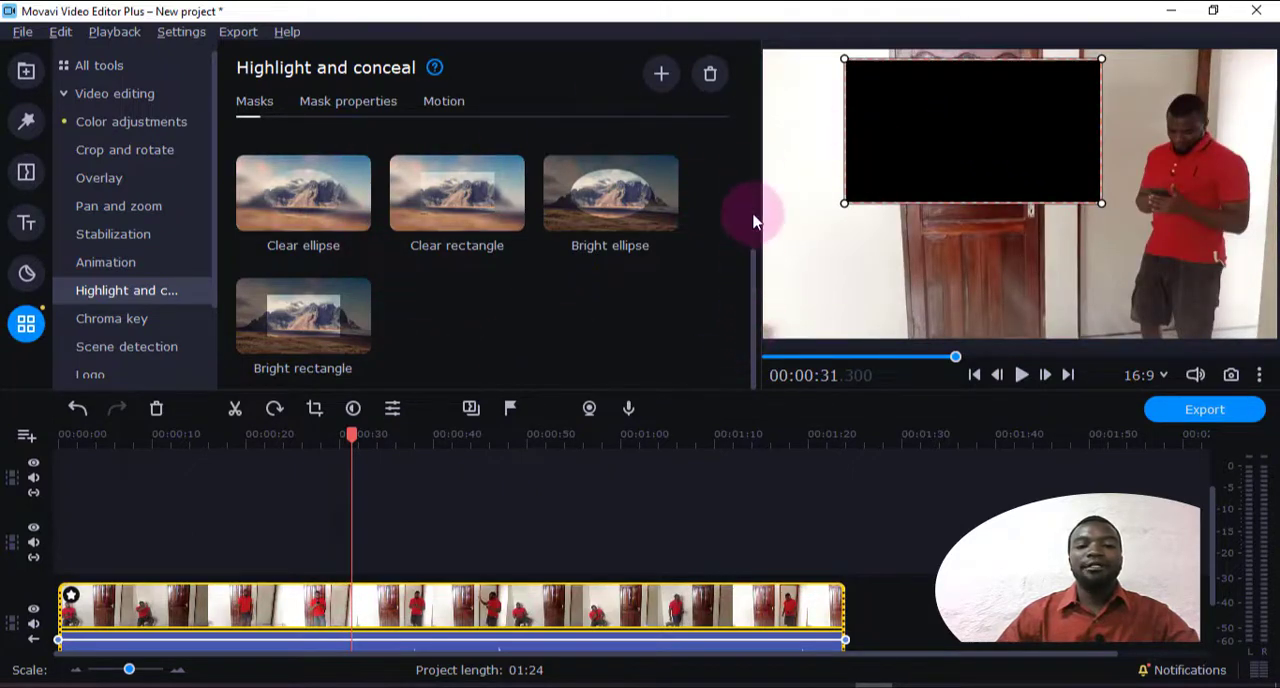
{"action": "left_click_drag", "start_coordinate": [757, 274], "coordinate": [757, 134]}
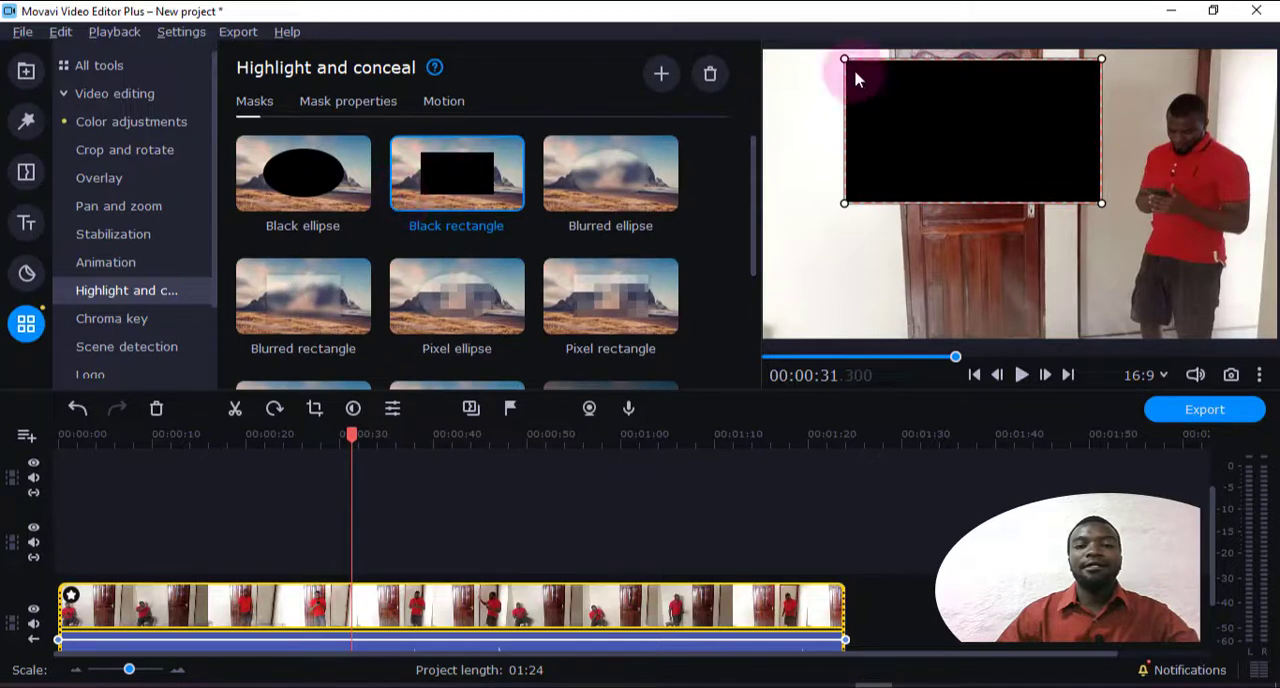
{"action": "left_click_drag", "start_coordinate": [843, 202], "coordinate": [898, 202]}
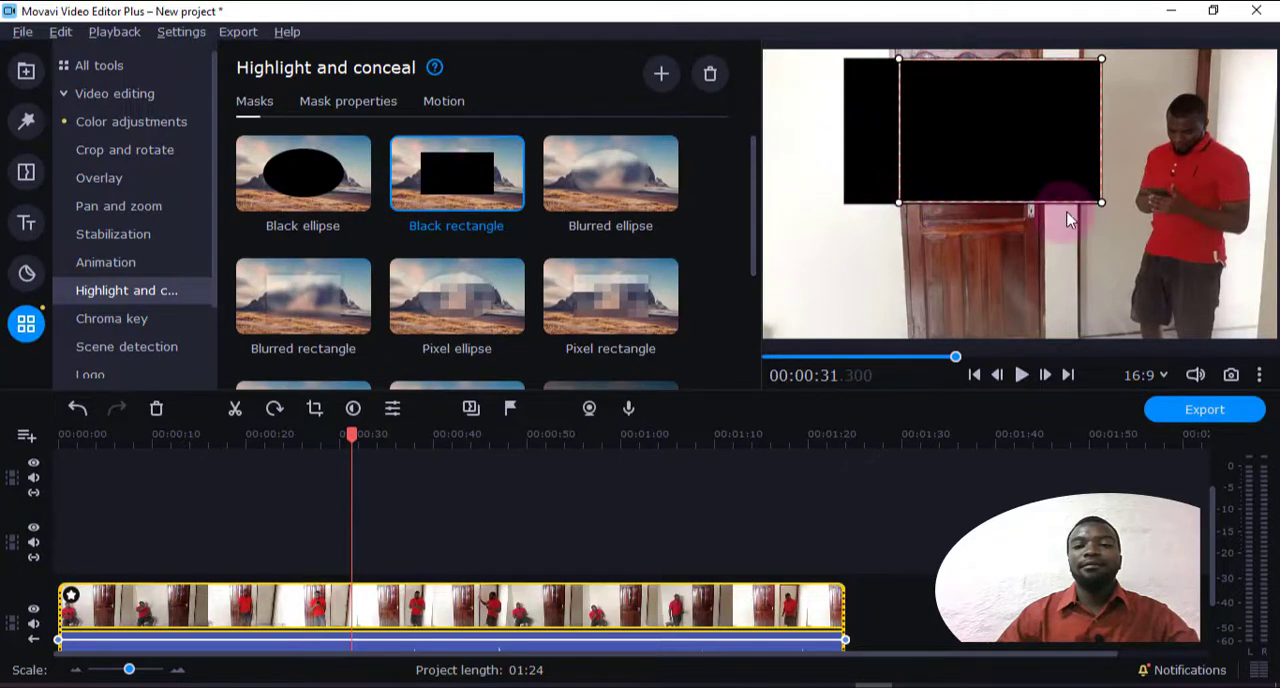
{"action": "left_click_drag", "start_coordinate": [1094, 201], "coordinate": [986, 250]}
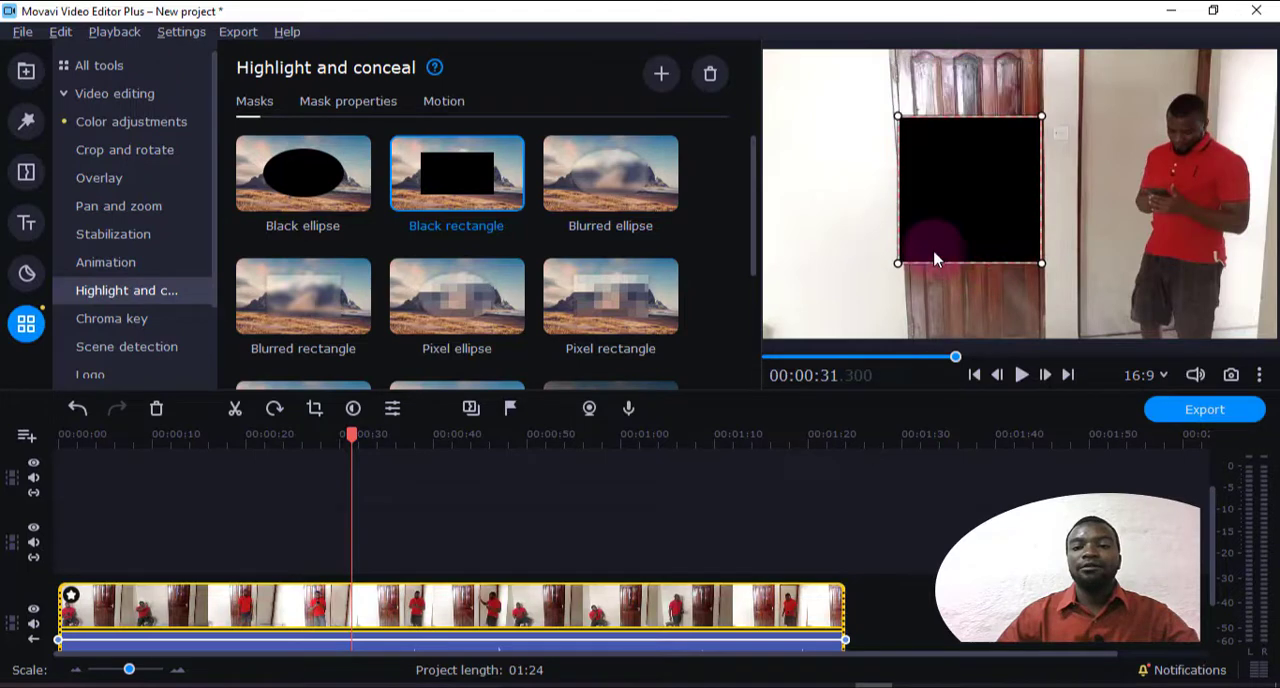
Preview the Black rectangle mask on the main clip, then remove its Highlight and conceal effect
{"action": "left_click", "coordinate": [1027, 376]}
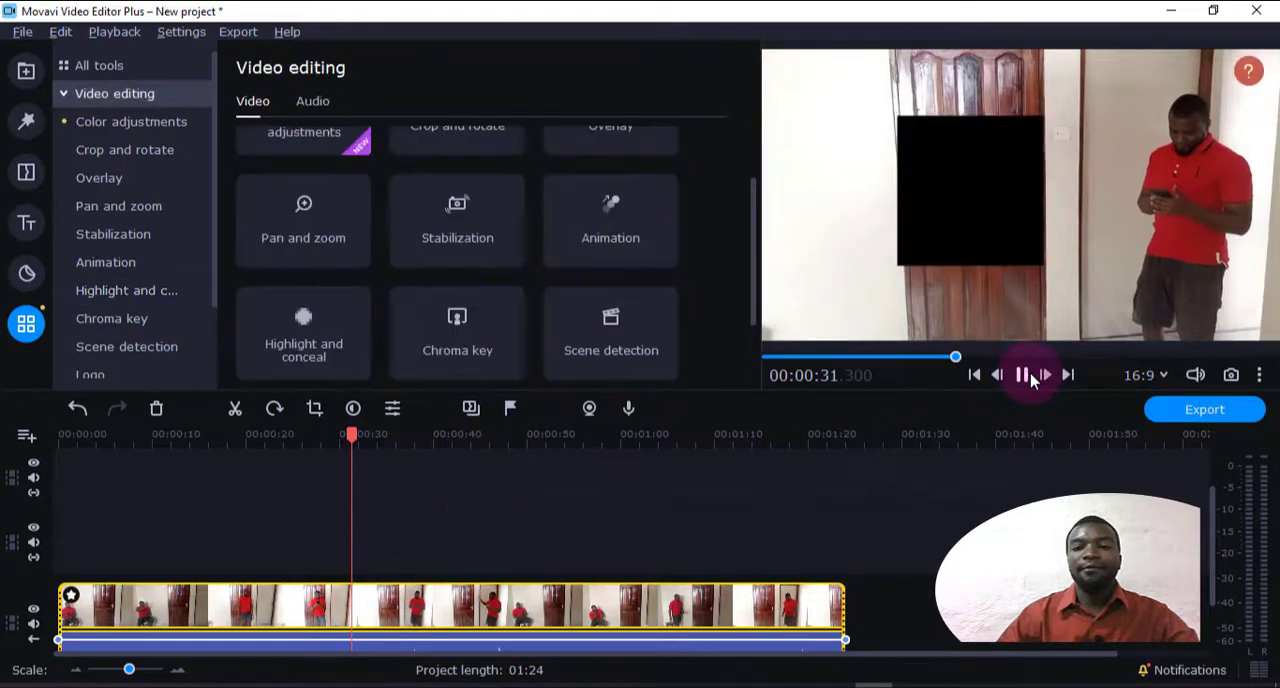
{"action": "left_click", "coordinate": [100, 290]}
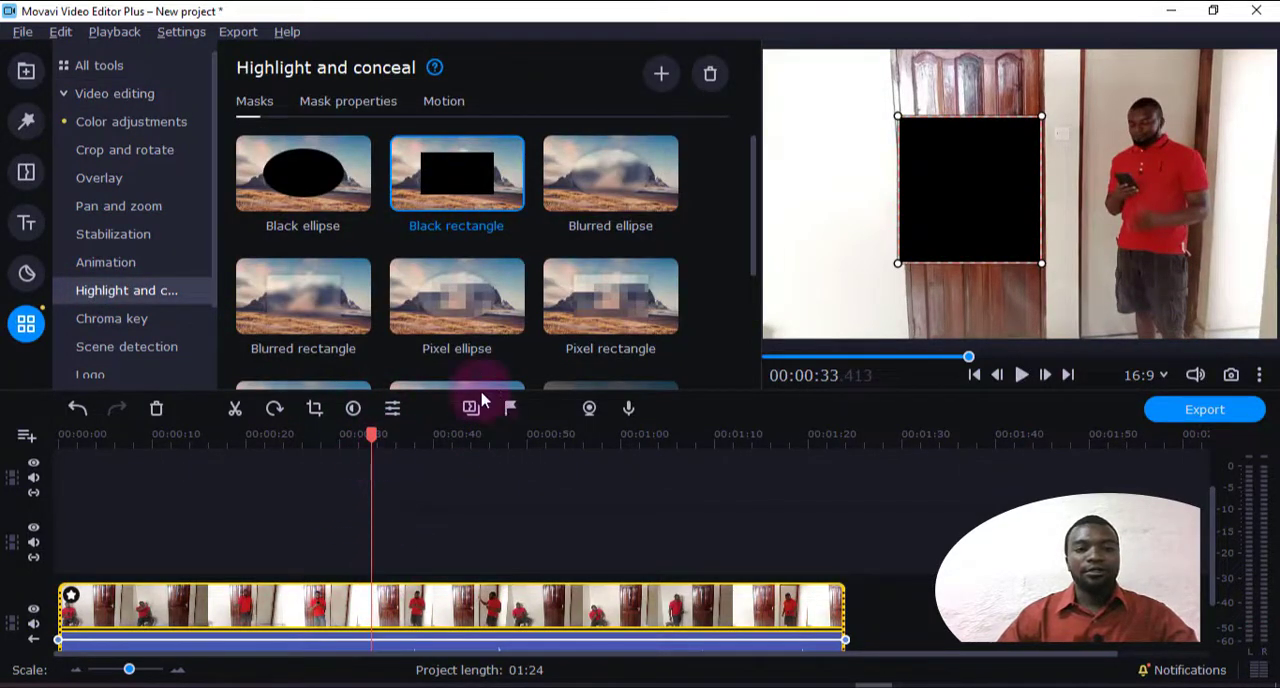
{"action": "left_click", "coordinate": [71, 597]}
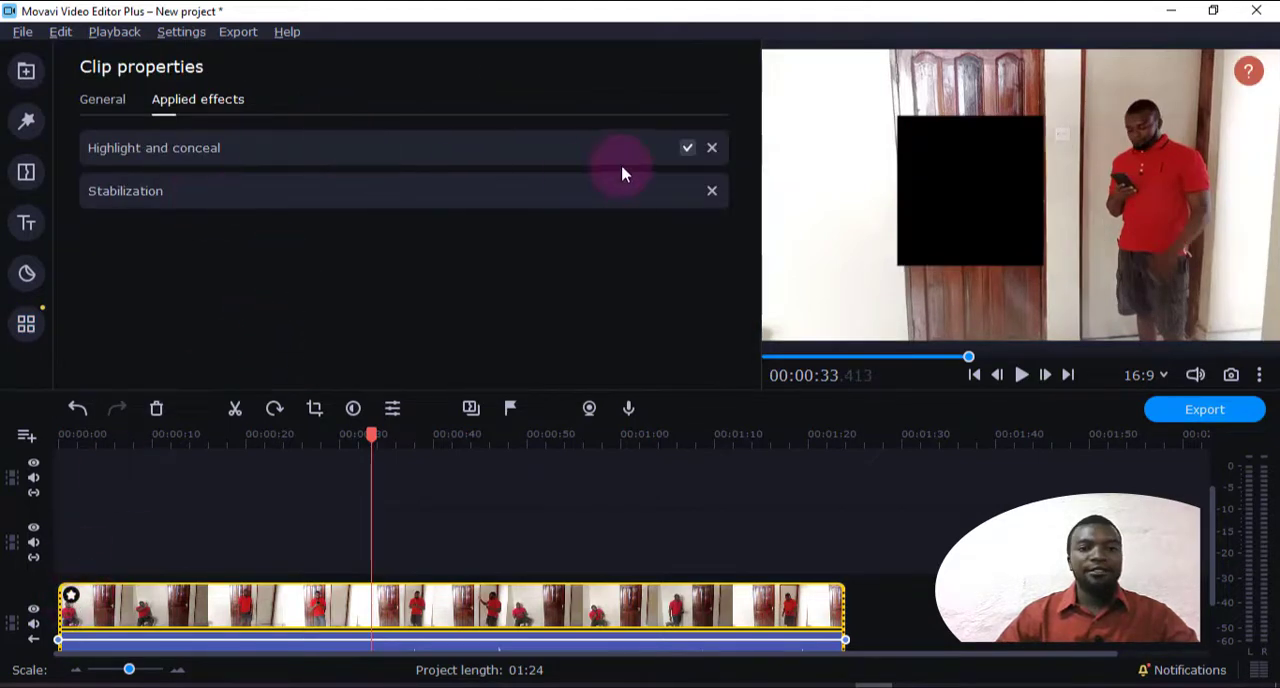
{"action": "left_click", "coordinate": [712, 148]}
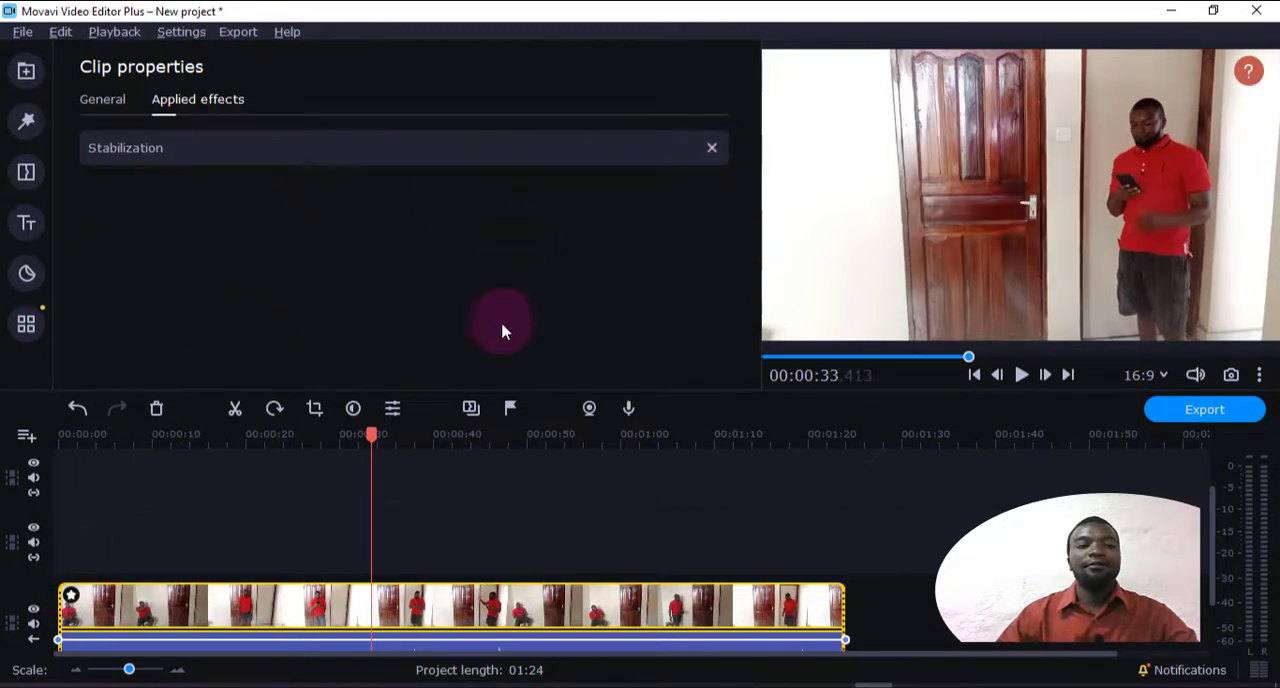
Add a Bright rectangle mask around the standing man's head and torso at about 16 seconds in the main clip and preview it
{"action": "left_click", "coordinate": [209, 610]}
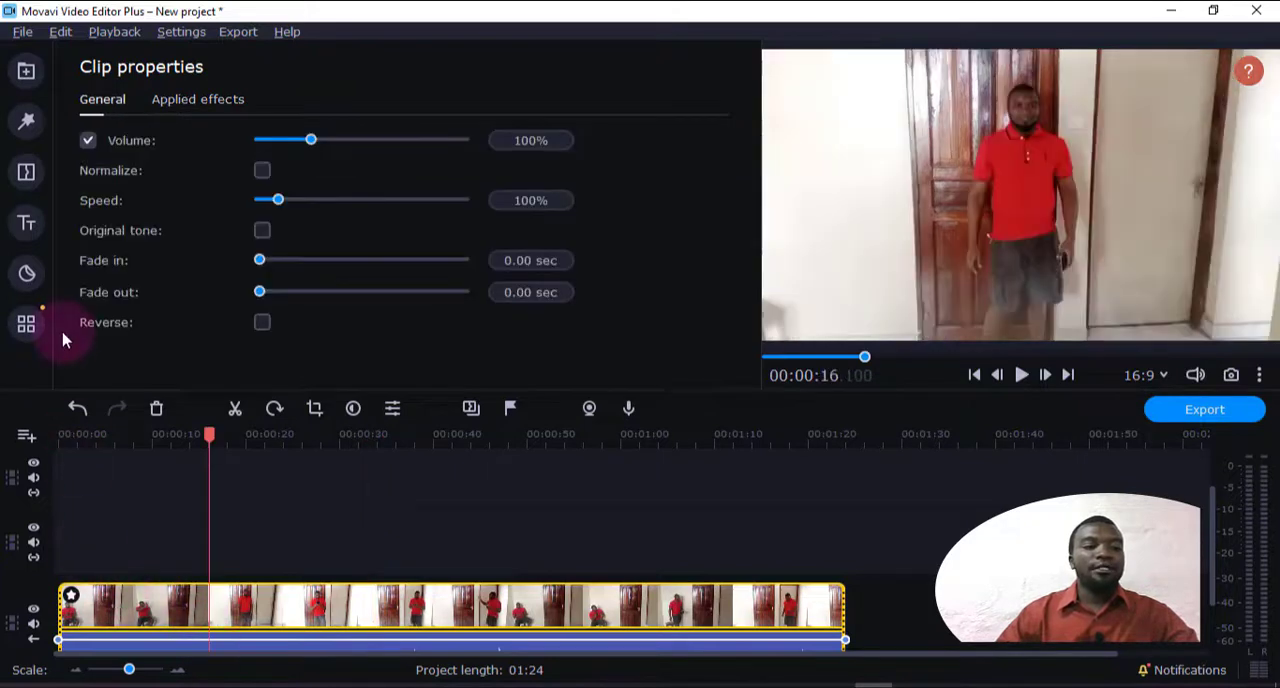
{"action": "left_click", "coordinate": [32, 330]}
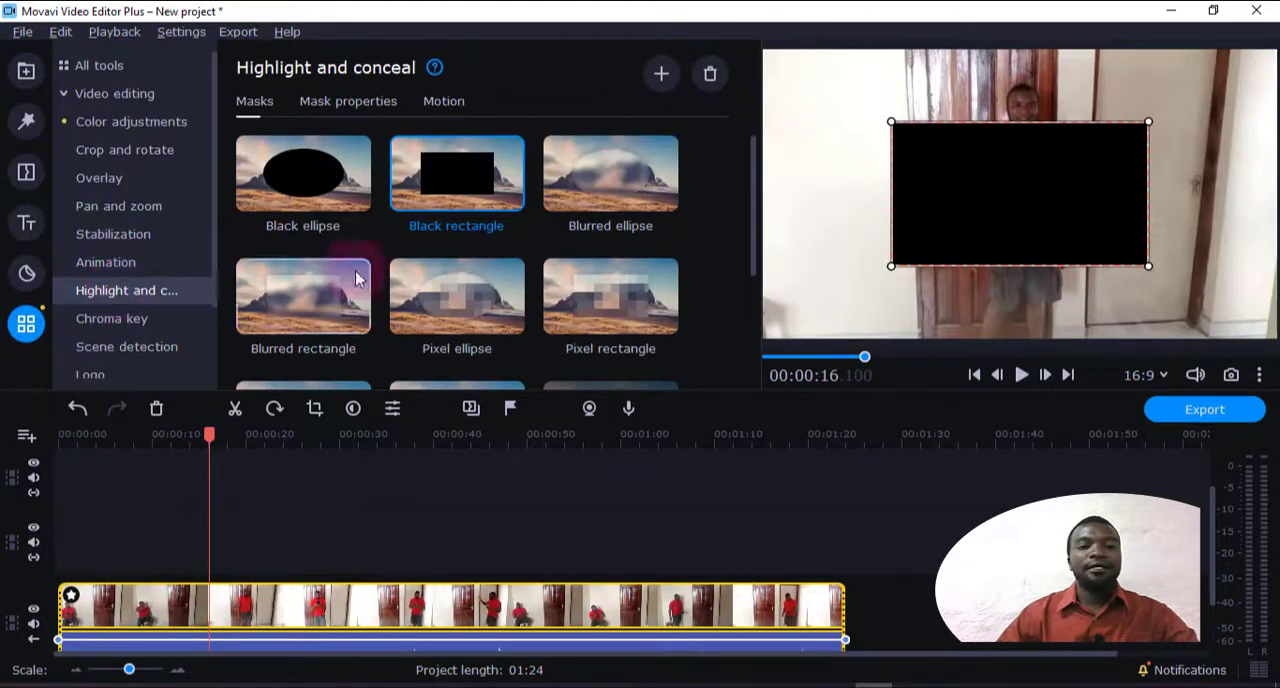
{"action": "scroll", "coordinate": [330, 330], "scroll_direction": "down", "scroll_amount": 3}
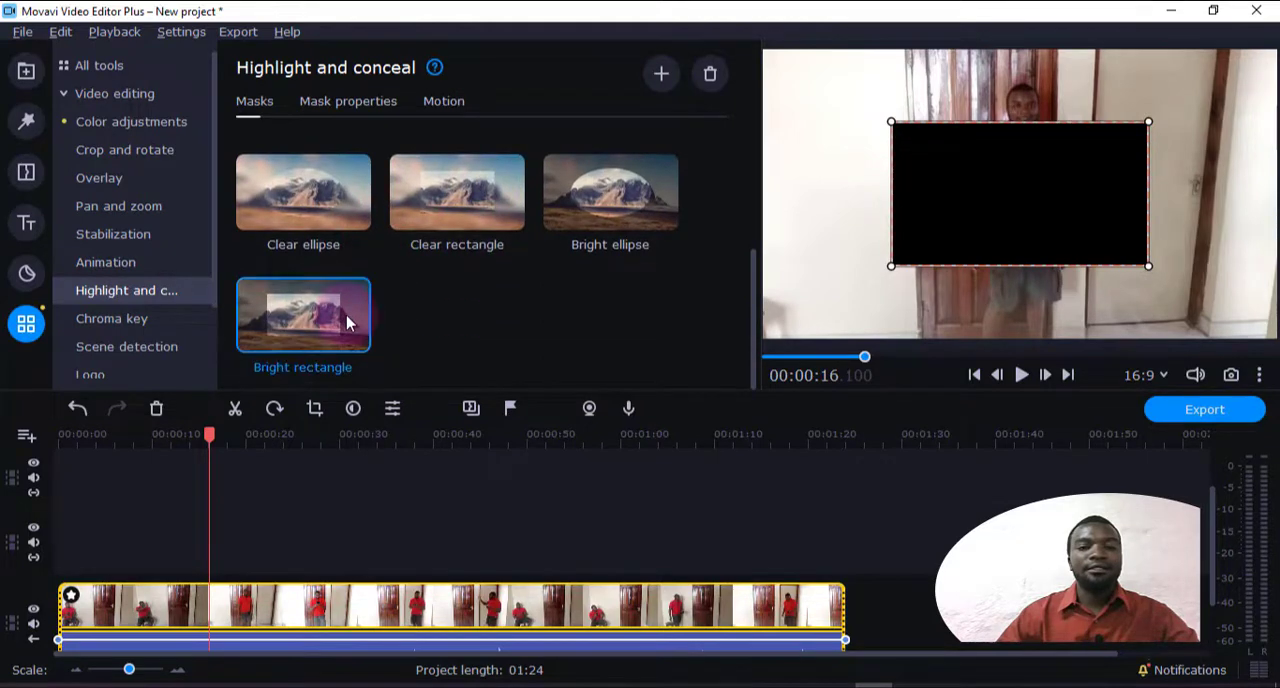
{"action": "left_click_drag", "start_coordinate": [997, 201], "coordinate": [1002, 158]}
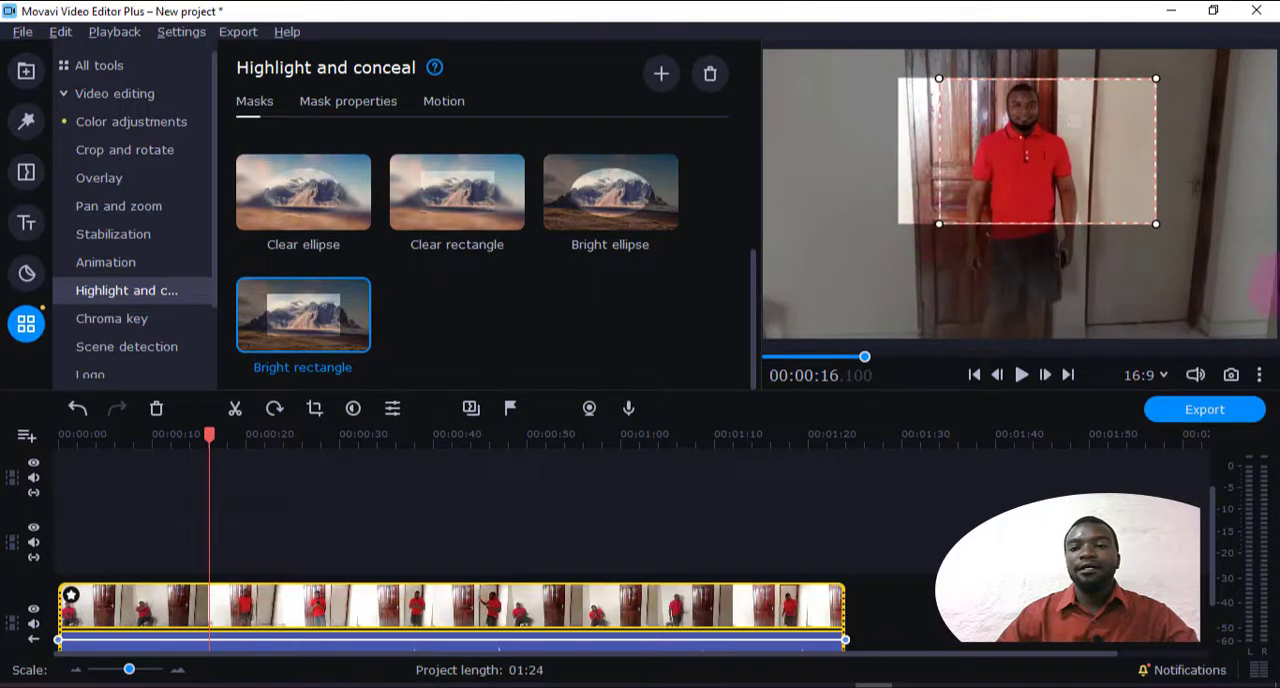
{"action": "left_click_drag", "start_coordinate": [1143, 227], "coordinate": [1065, 235]}
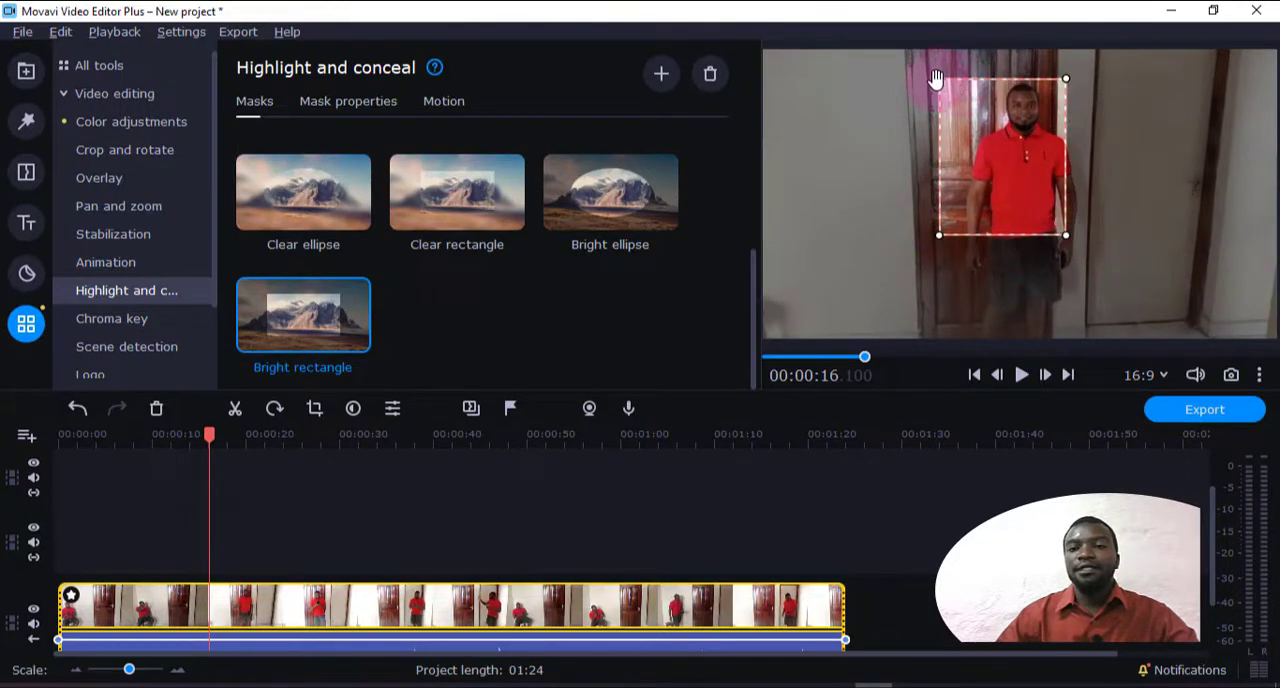
{"action": "left_click", "coordinate": [300, 590]}
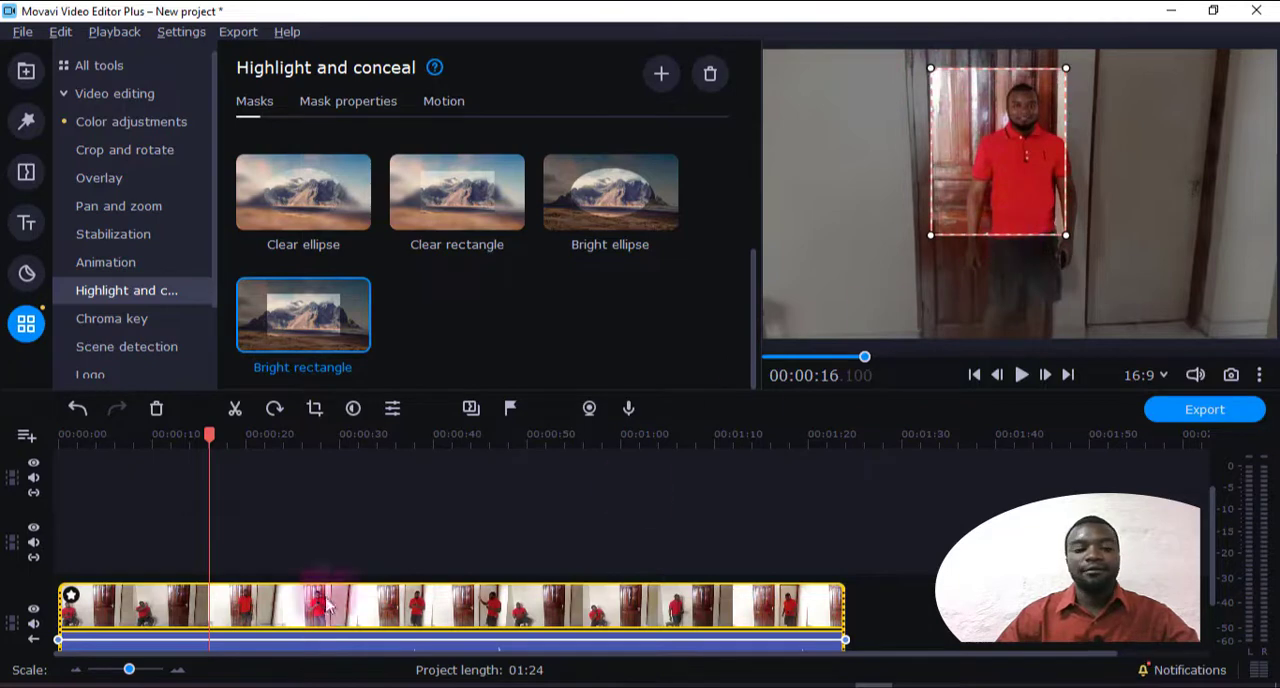
{"action": "left_click", "coordinate": [1021, 374]}
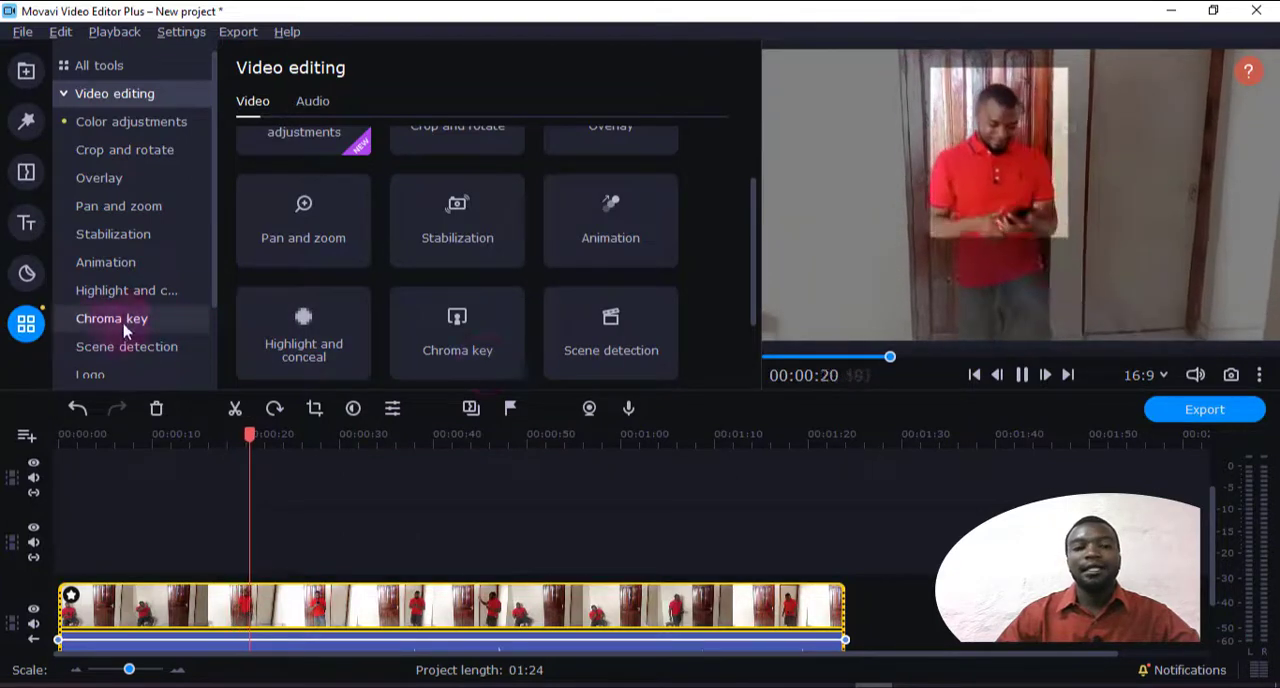
Stop at the Bright rectangle mask's settings and remove the Highlight and conceal effect from the main clip
{"action": "left_click", "coordinate": [156, 302]}
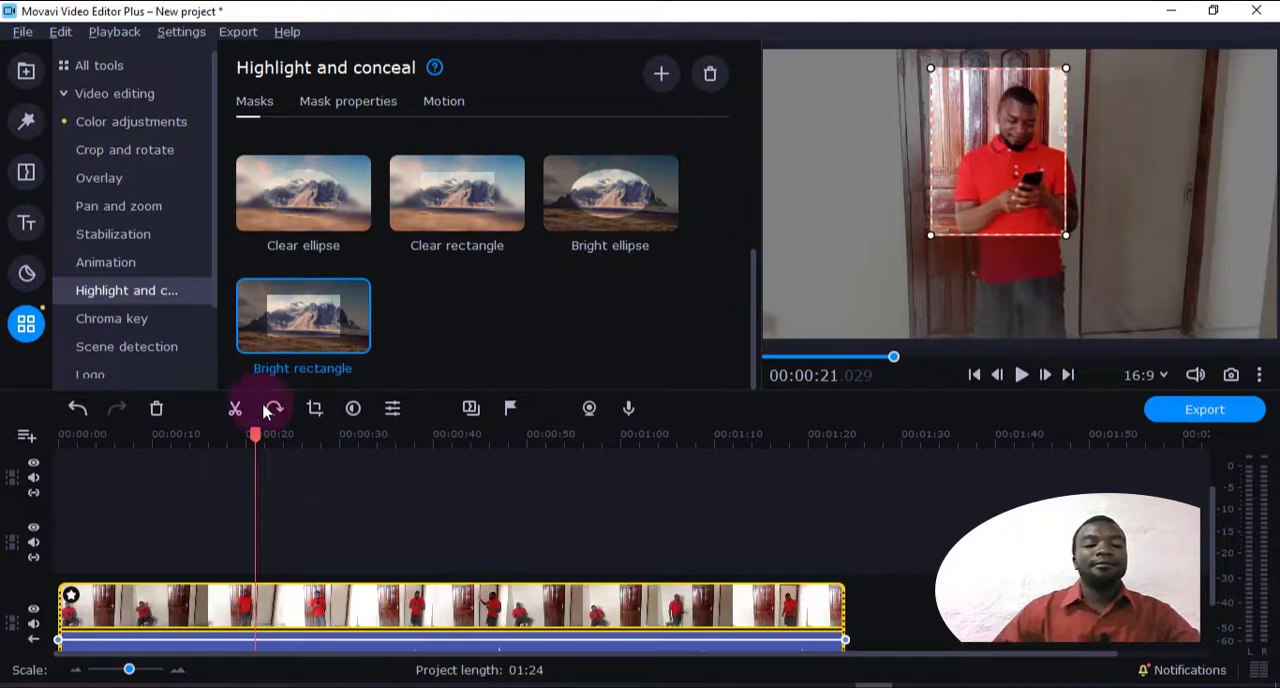
{"action": "left_click", "coordinate": [80, 603]}
{"action": "left_click", "coordinate": [71, 597]}
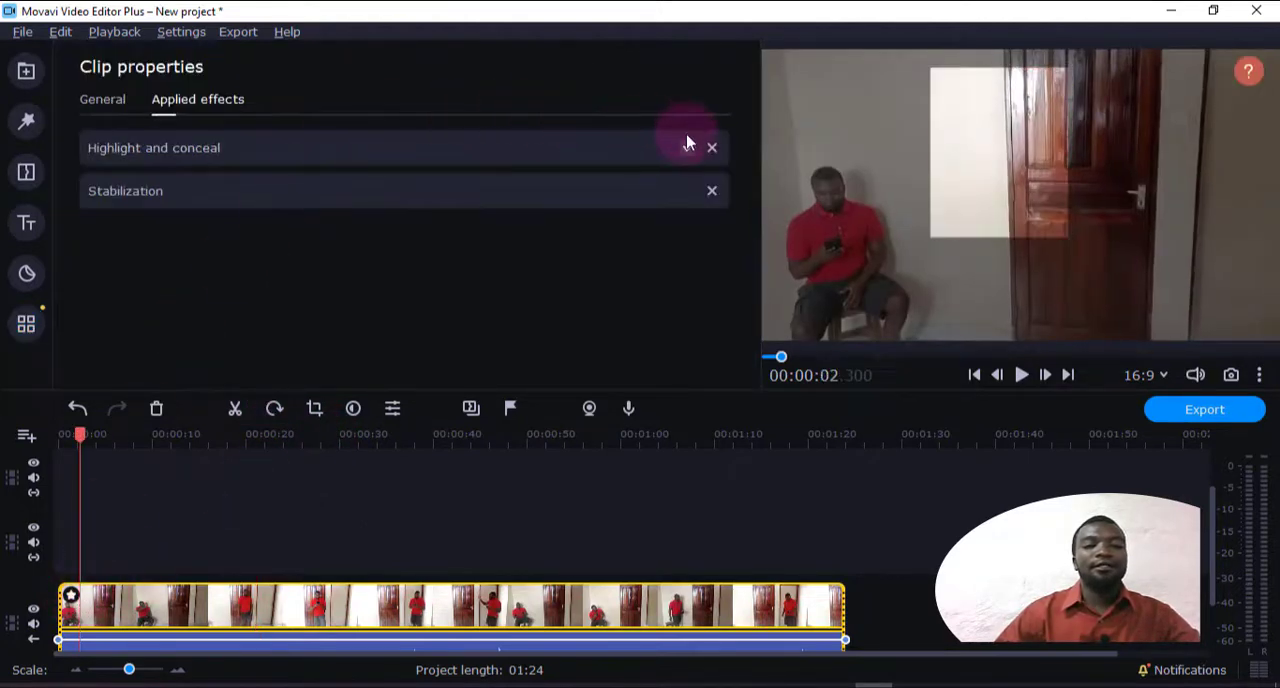
{"action": "left_click", "coordinate": [712, 149]}
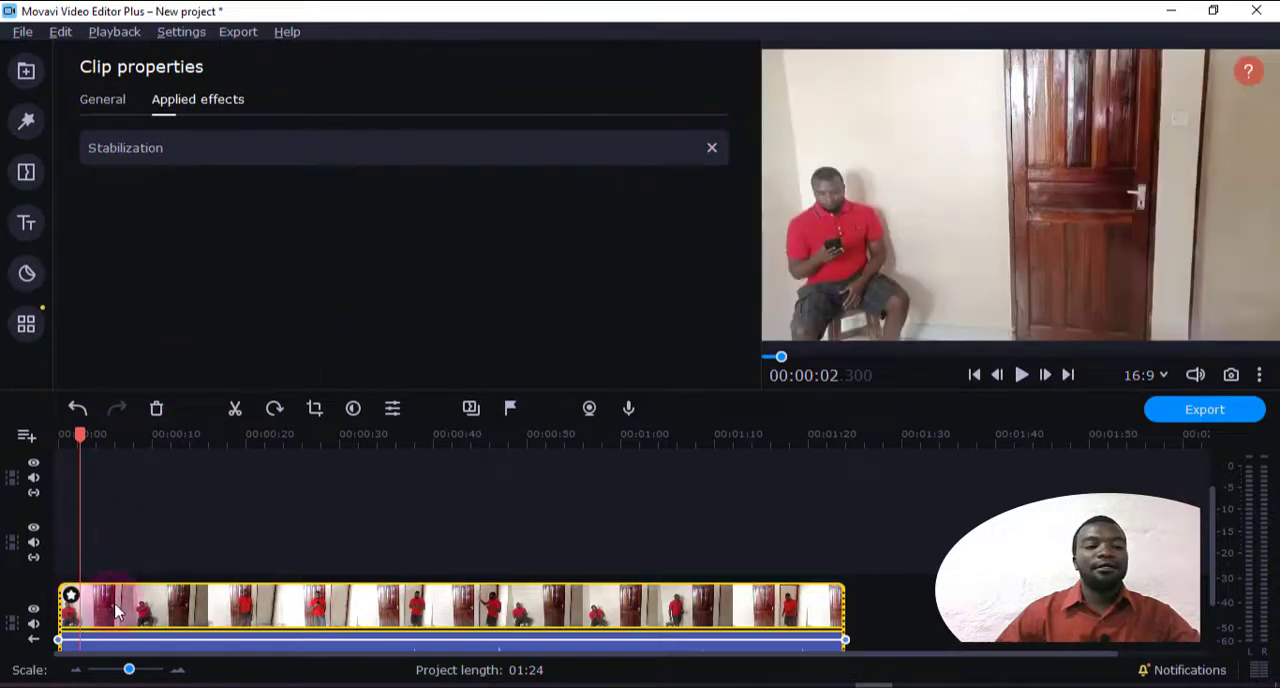
Apply a Blurred rectangle mask over the seated man's head and torso in the main clip and preview the result
{"action": "left_click", "coordinate": [26, 323]}
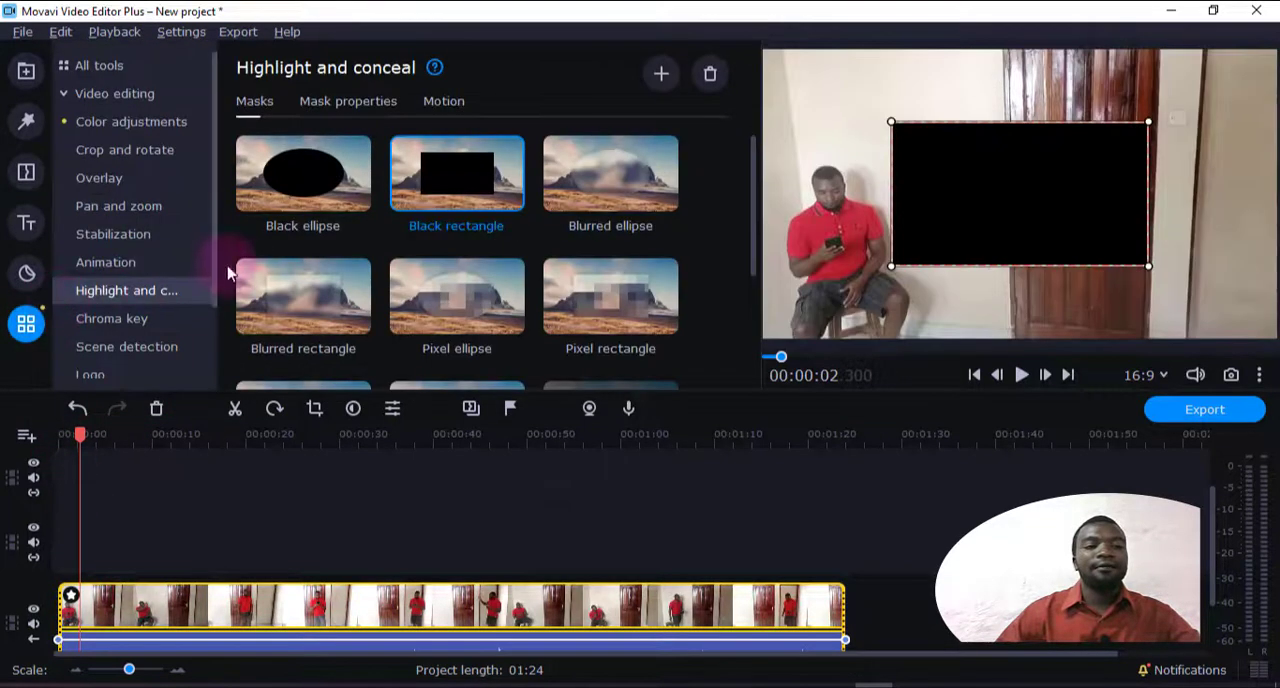
{"action": "left_click", "coordinate": [330, 305]}
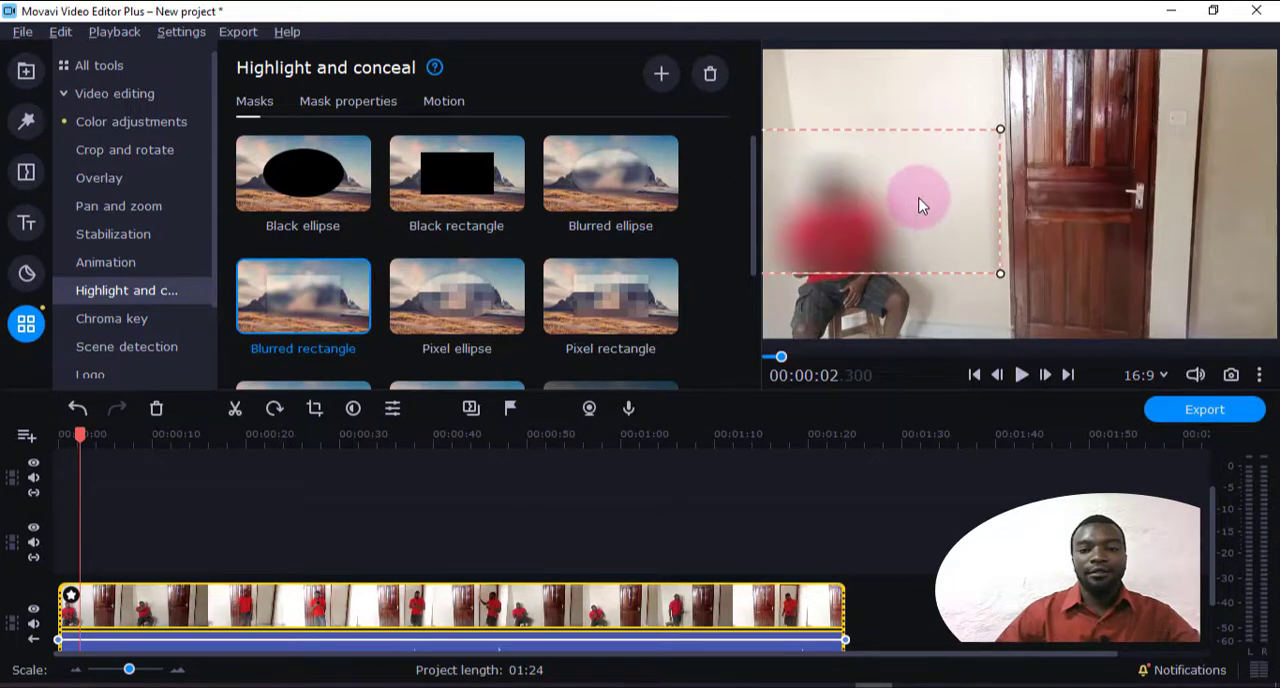
{"action": "left_click_drag", "start_coordinate": [997, 273], "coordinate": [909, 277]}
{"action": "left_click_drag", "start_coordinate": [829, 209], "coordinate": [869, 206]}
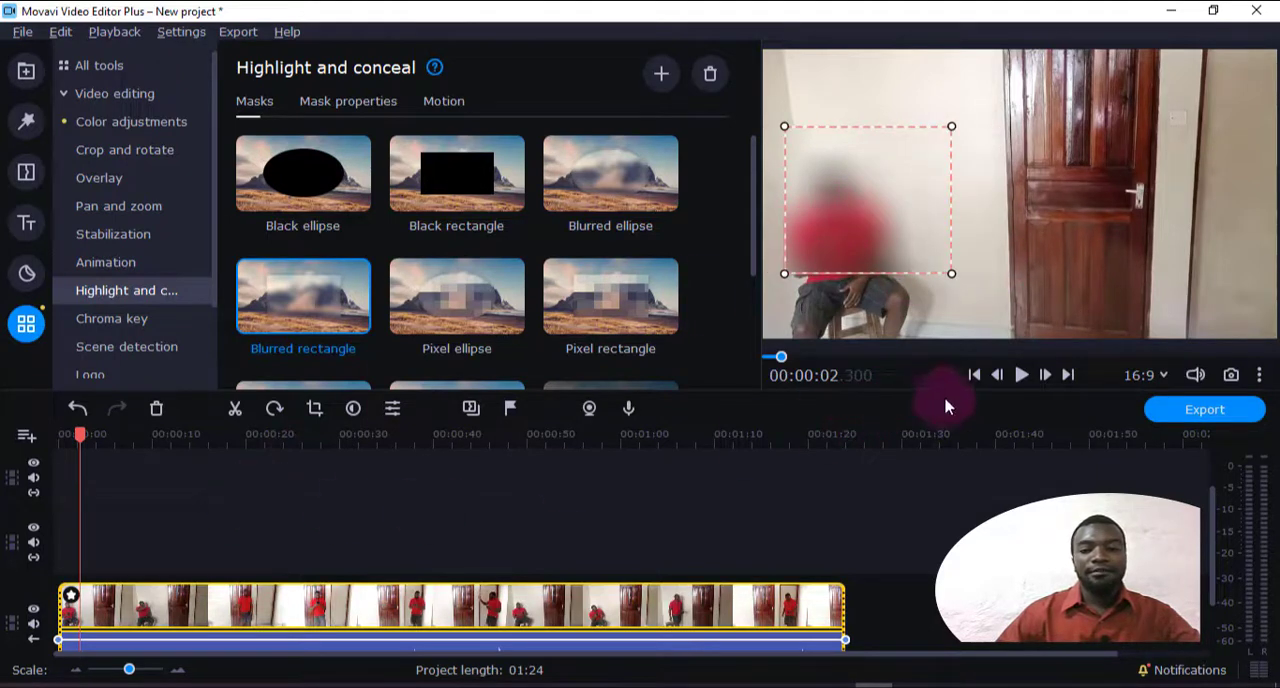
{"action": "left_click", "coordinate": [1019, 375]}
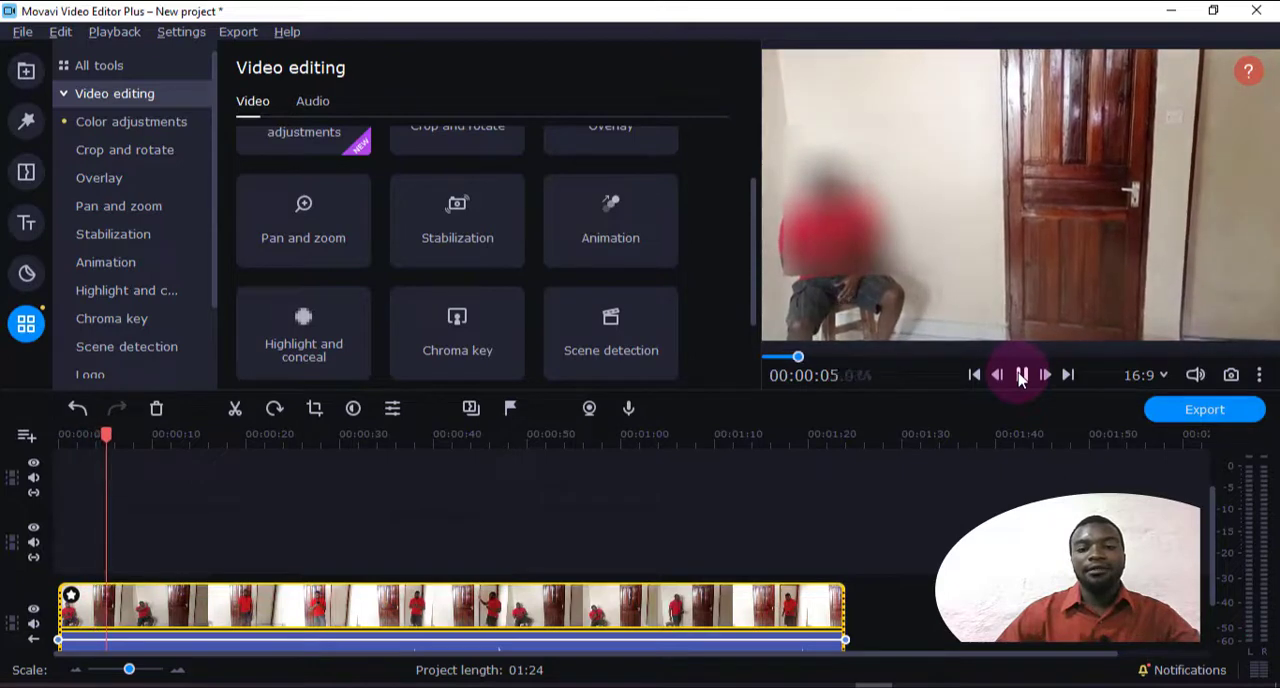
{"action": "left_click", "coordinate": [1021, 376]}
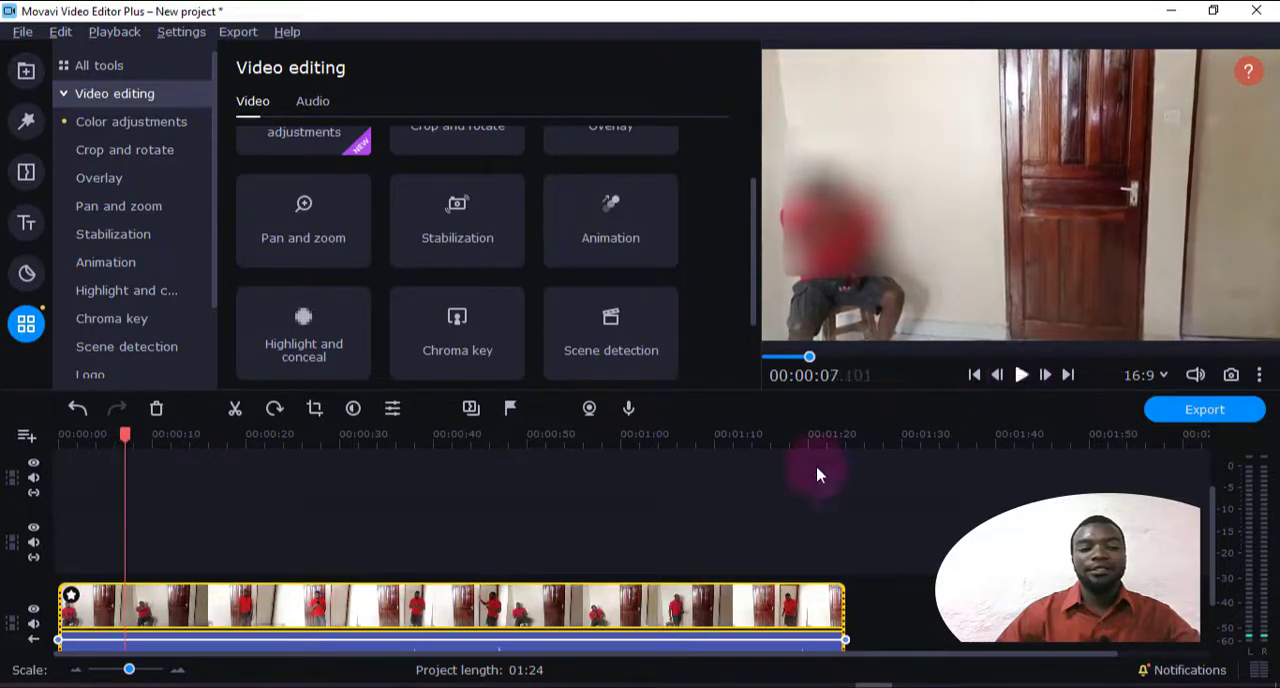
Undo the Blurred rectangle mask on the main clip
{"action": "left_click", "coordinate": [157, 509]}
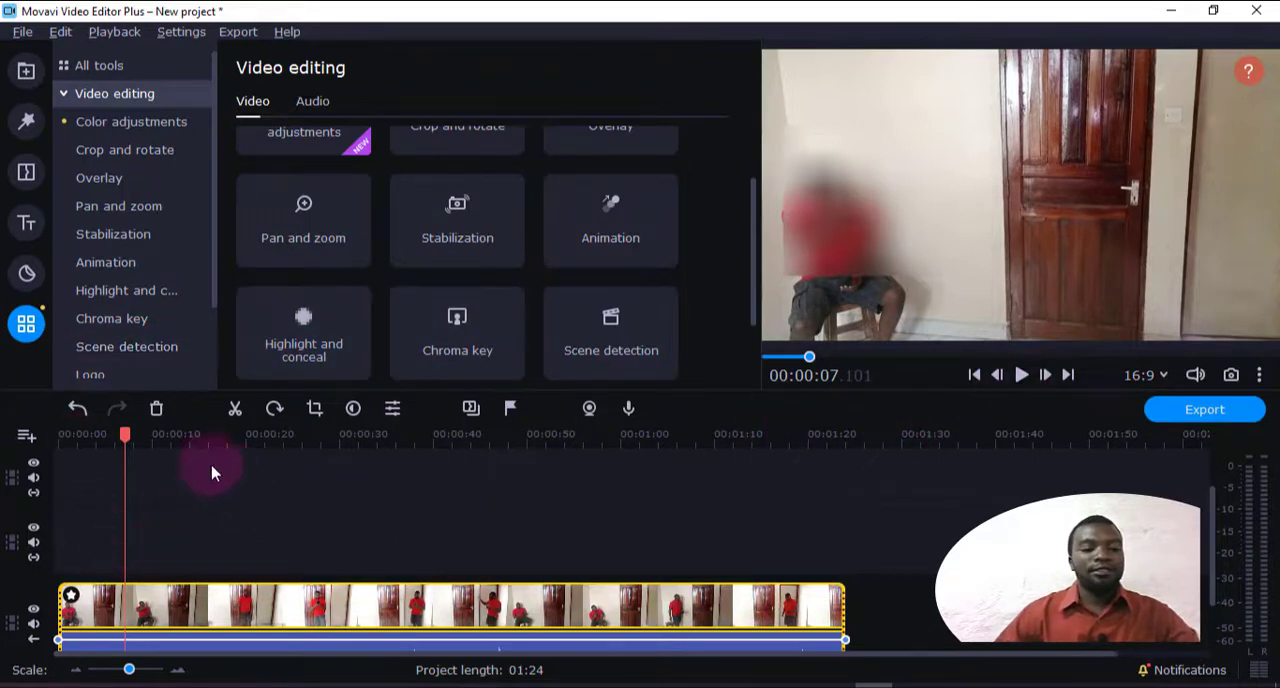
{"action": "left_click", "coordinate": [75, 412]}
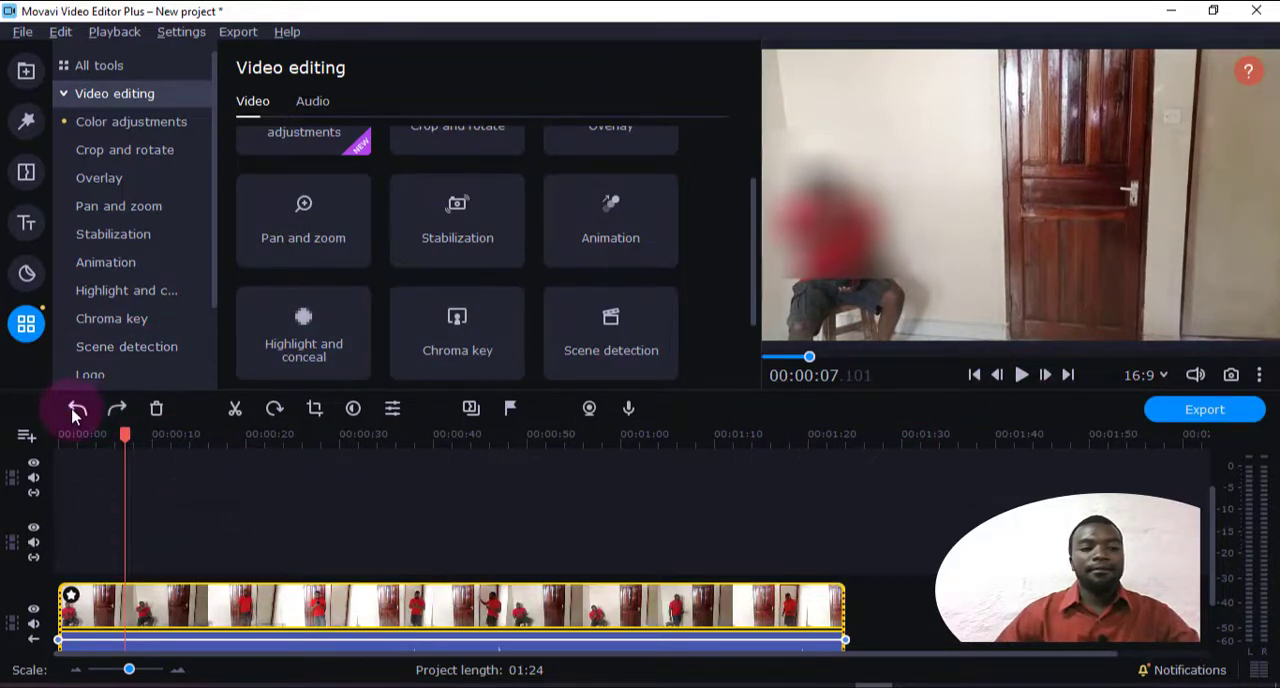
{"action": "left_click", "coordinate": [75, 412]}
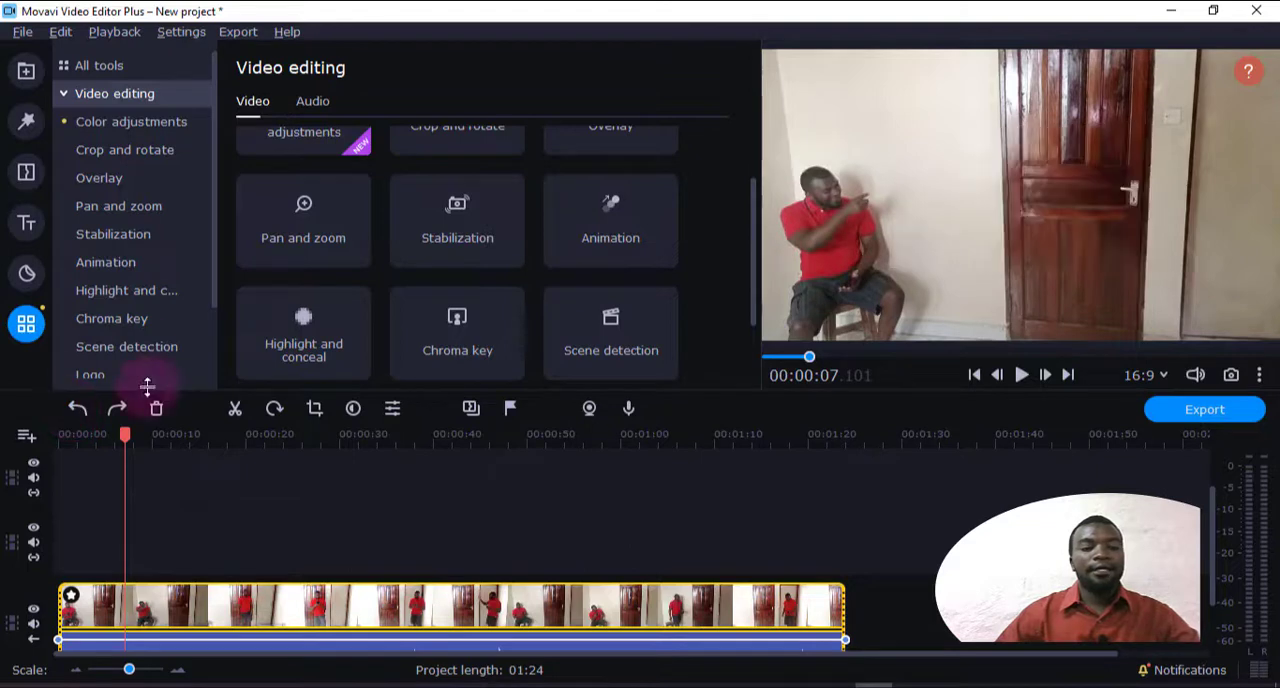
Open the Scene detection settings and move the playhead to 16 seconds on the main clip
{"action": "scroll", "coordinate": [135, 350], "scroll_direction": "down", "scroll_amount": 2}
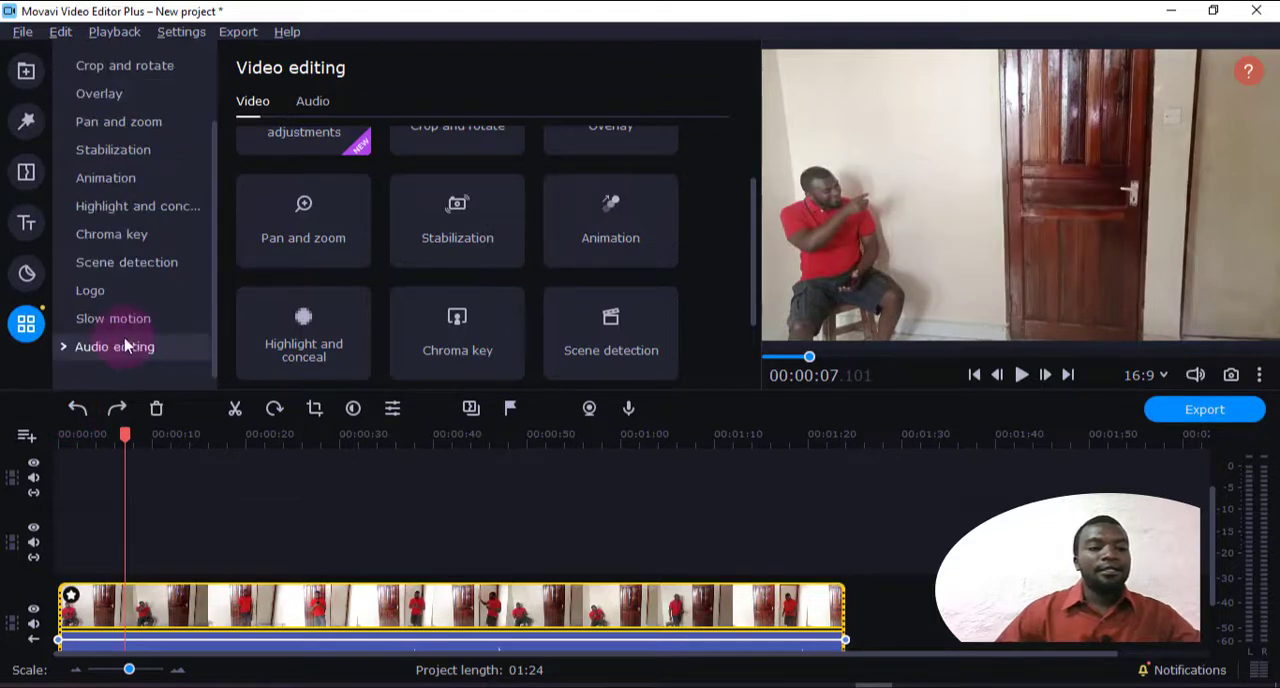
{"action": "left_click", "coordinate": [137, 275]}
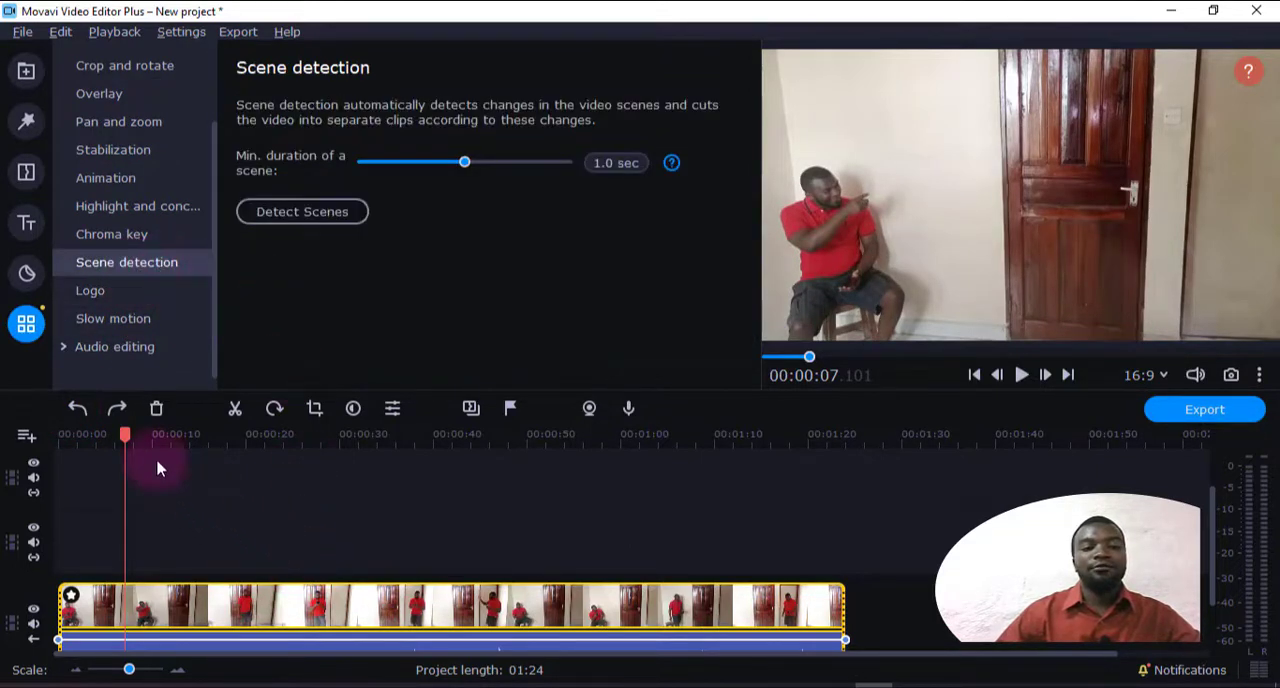
{"action": "left_click_drag", "start_coordinate": [127, 435], "coordinate": [205, 452]}
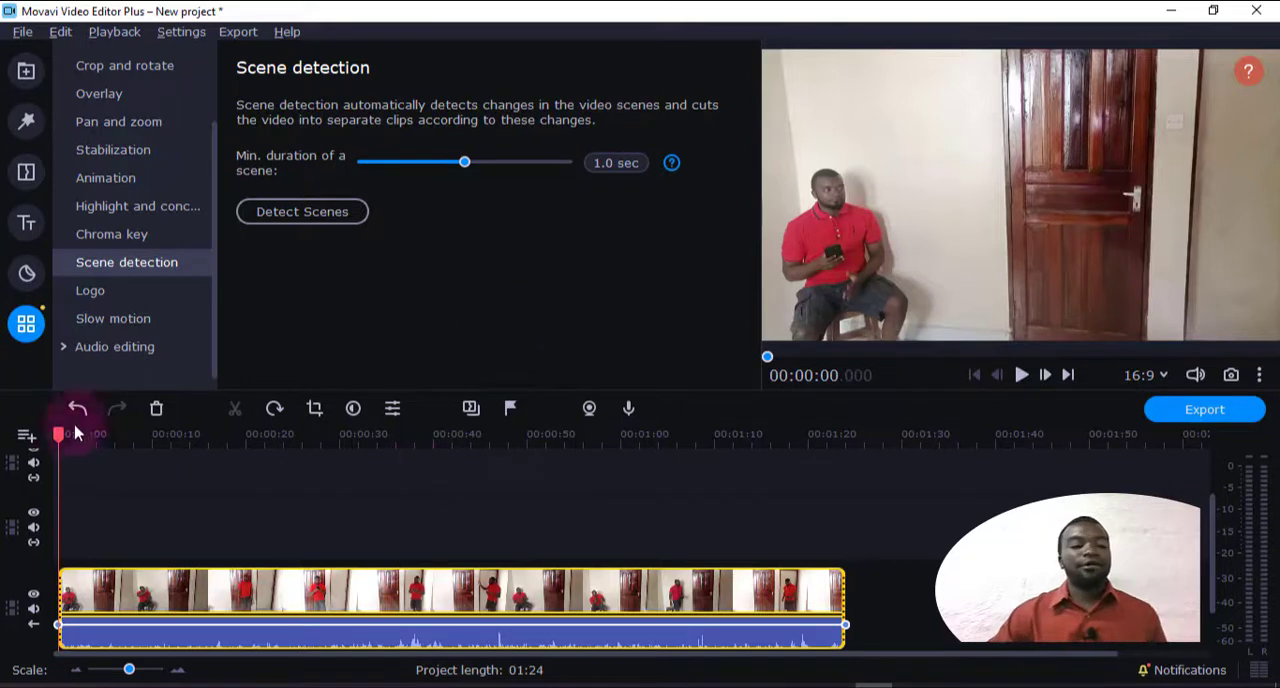
{"action": "left_click_drag", "start_coordinate": [177, 449], "coordinate": [208, 492]}
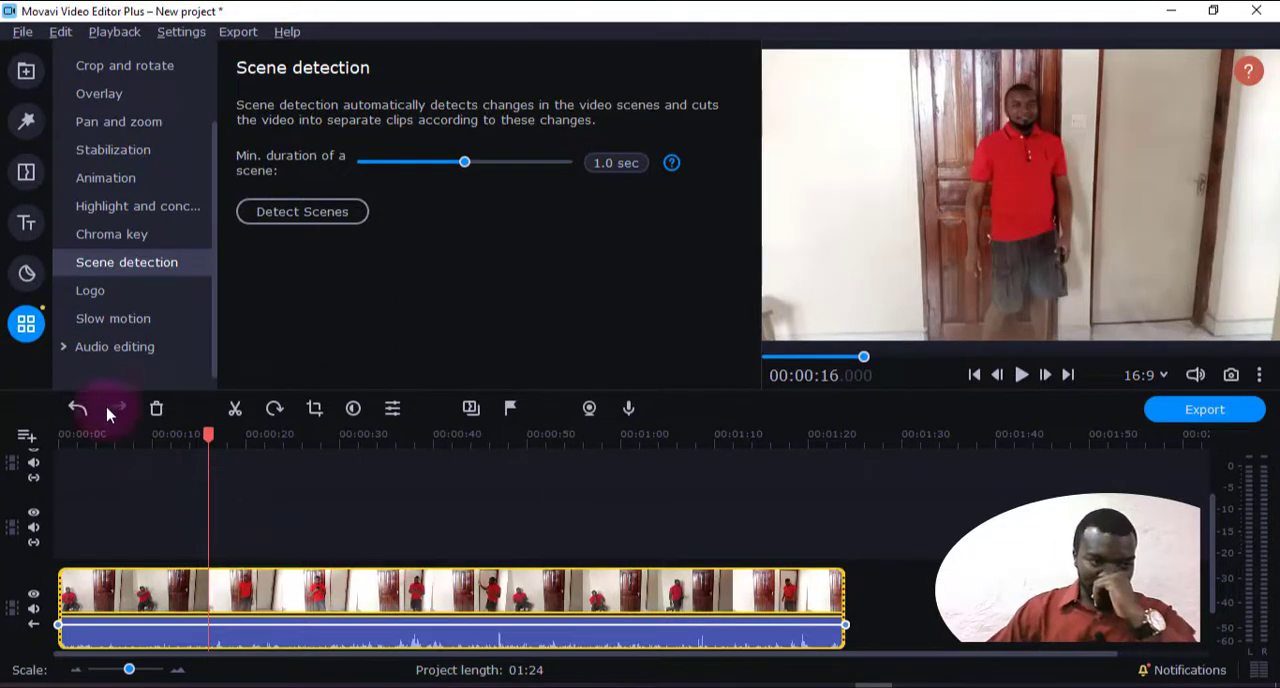
Add the ASALI DIGITALS YOUTUBE LOGO image from the BANNERS YOUTUBE folder as the video's logo and preview it
{"action": "left_click", "coordinate": [118, 300]}
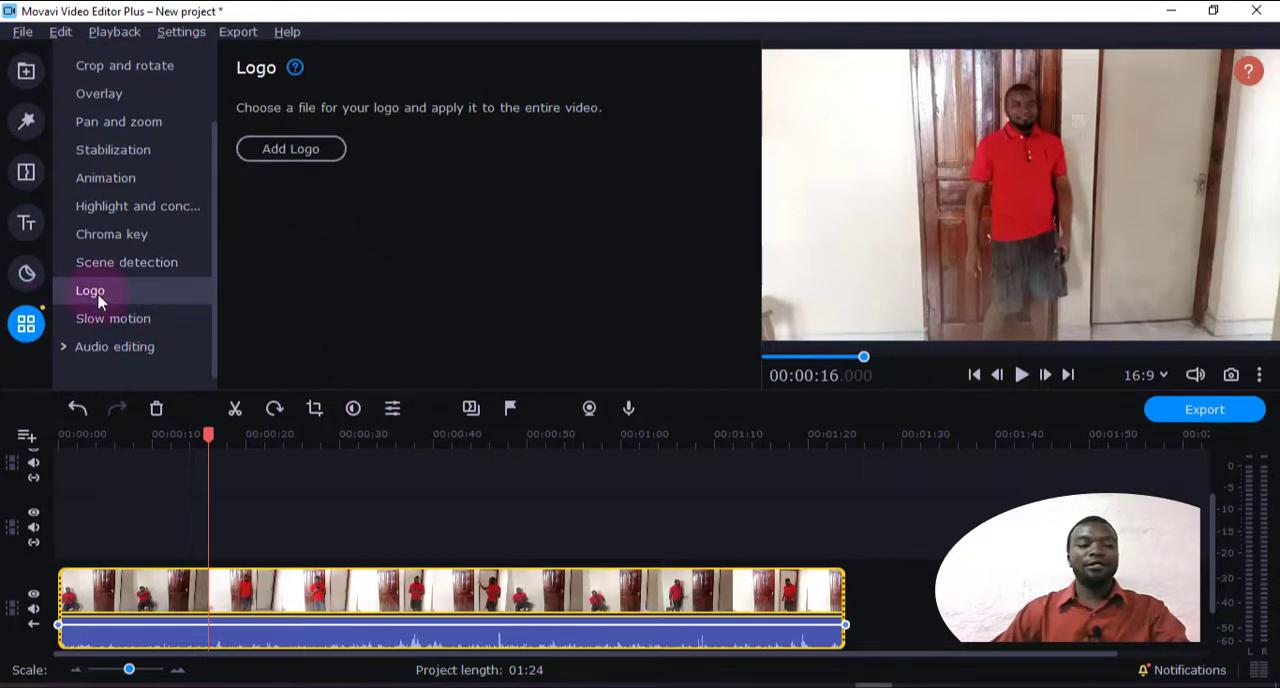
{"action": "left_click", "coordinate": [322, 153]}
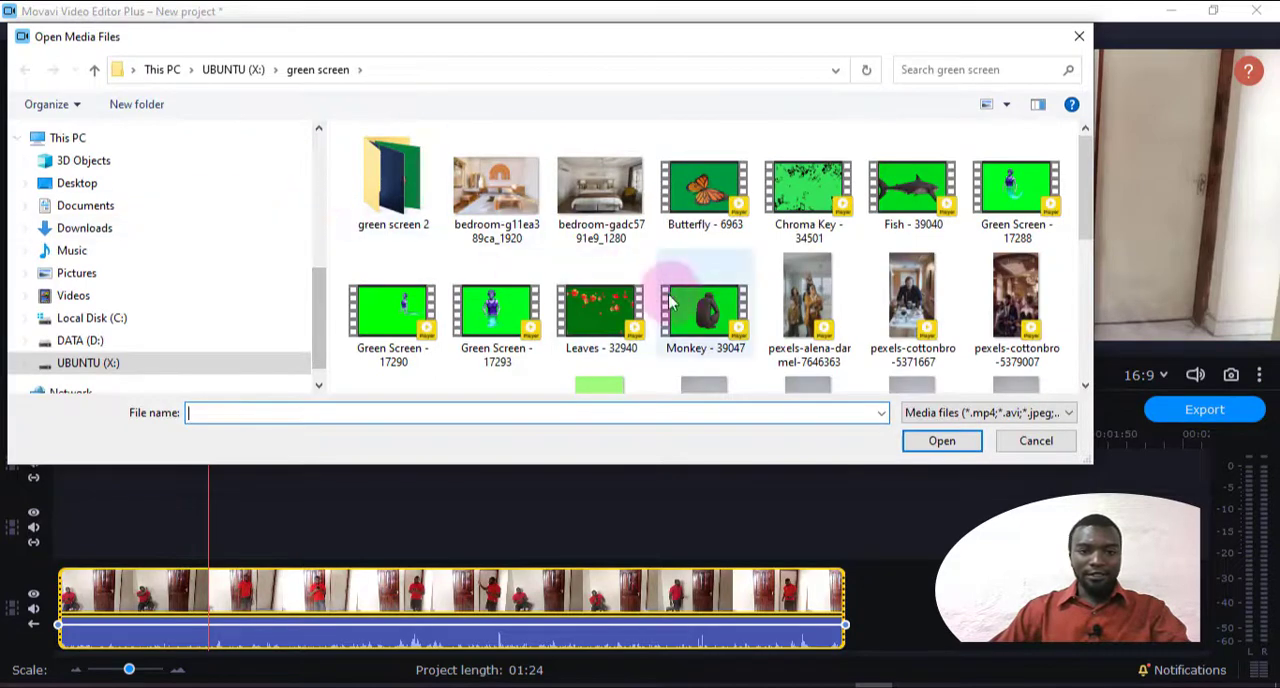
{"action": "scroll", "coordinate": [657, 286], "scroll_direction": "down", "scroll_amount": 5}
{"action": "left_click", "coordinate": [93, 74]}
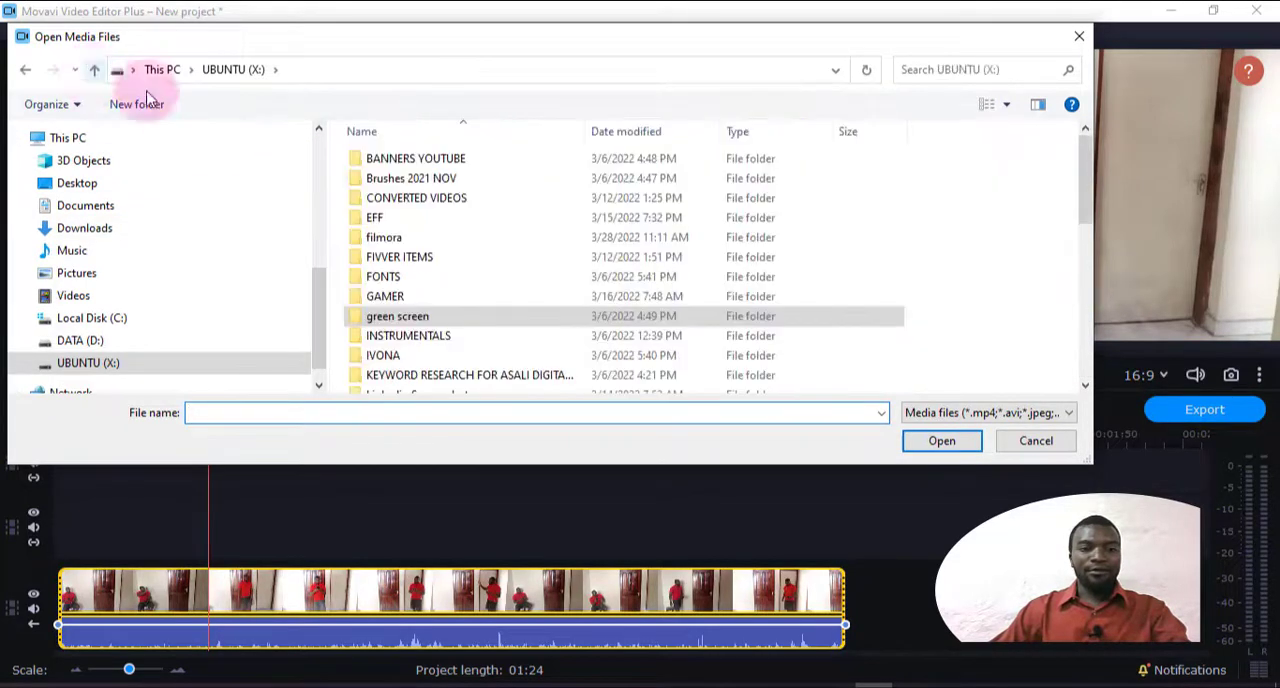
{"action": "double_click", "coordinate": [474, 166]}
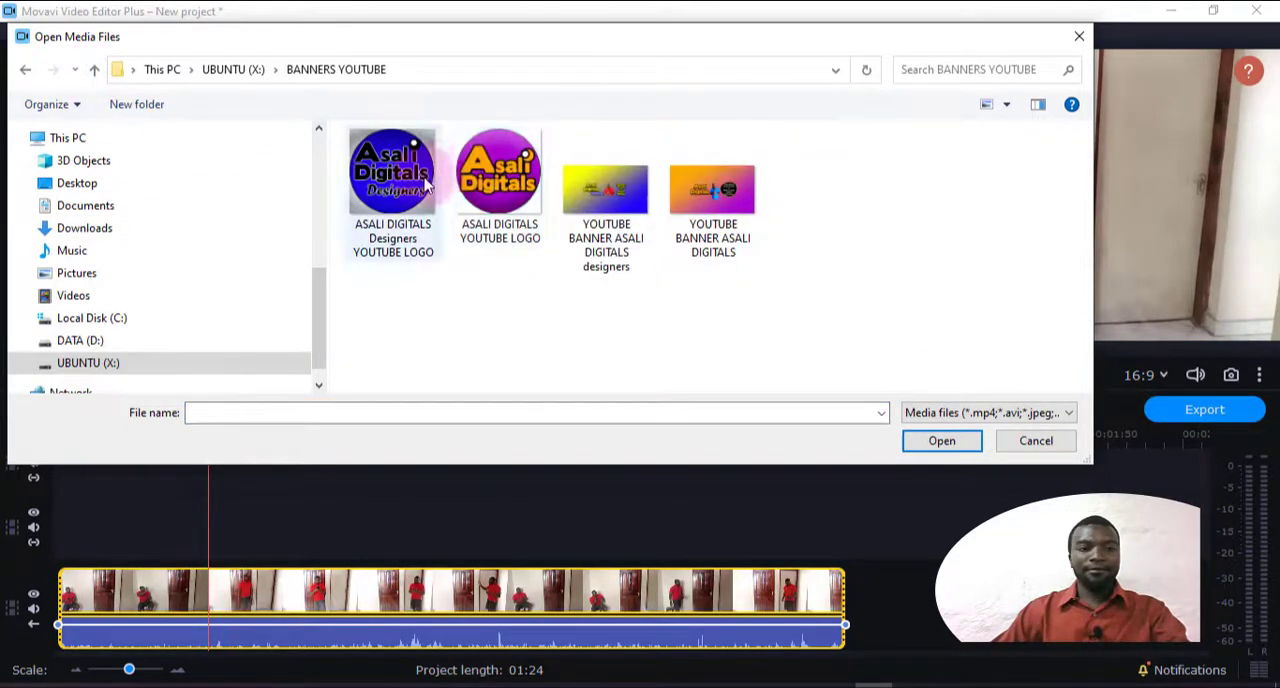
{"action": "left_click", "coordinate": [476, 170]}
{"action": "key", "text": "Return"}
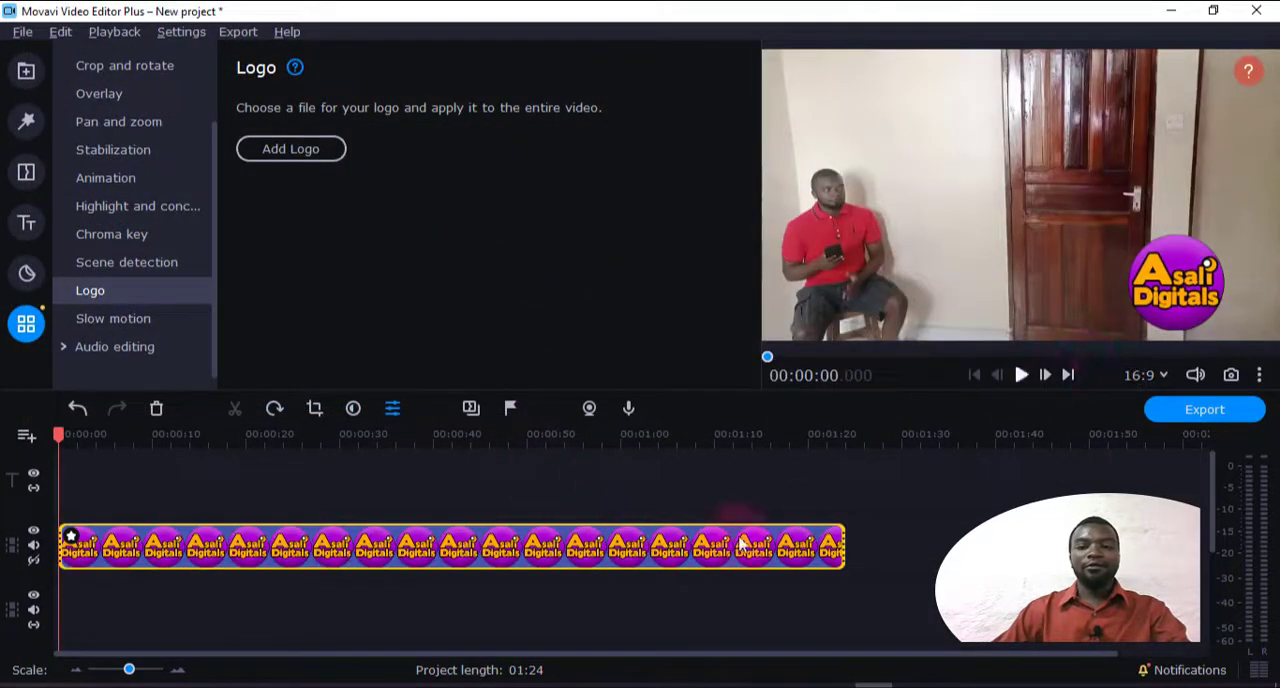
{"action": "left_click_drag", "start_coordinate": [1214, 511], "coordinate": [1213, 541]}
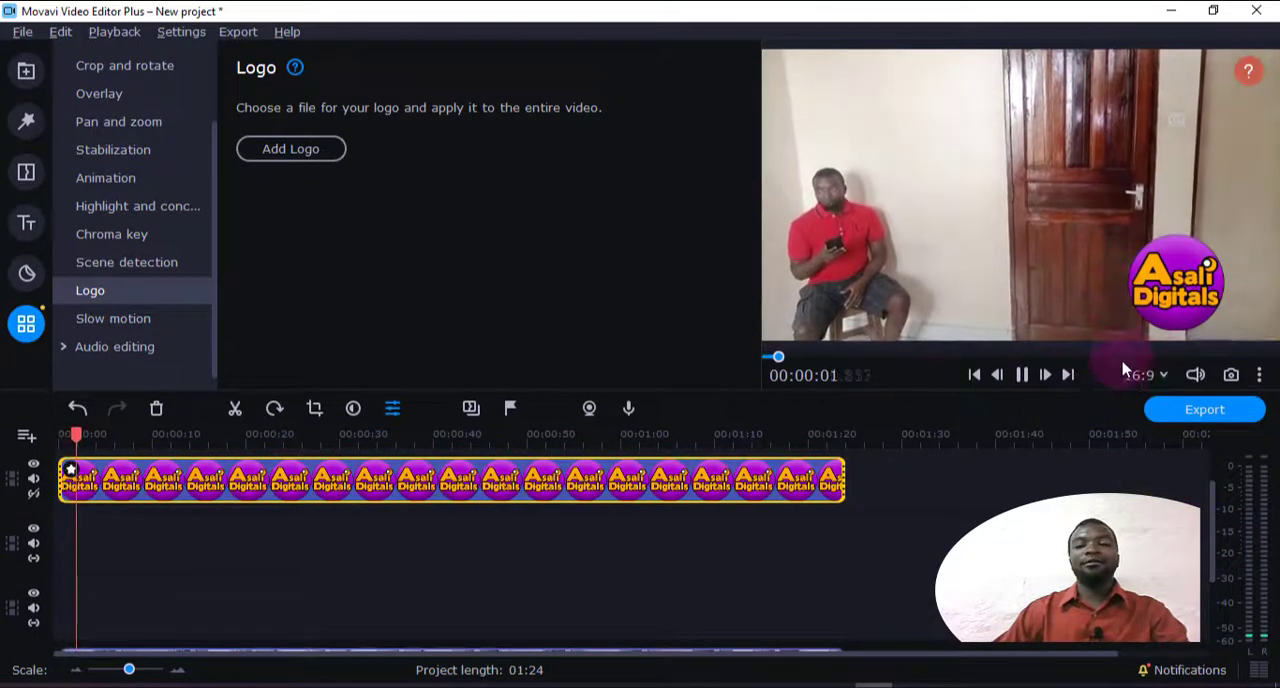
{"action": "key", "text": "space"}
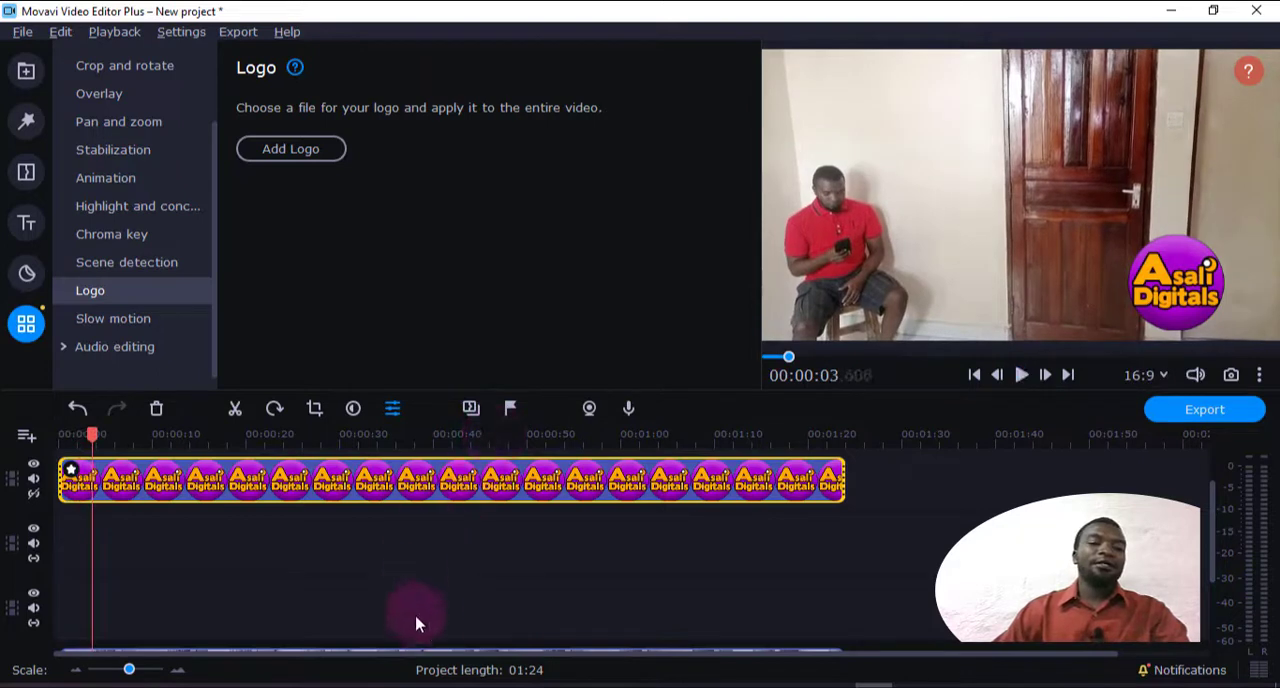
Open the Slow motion settings for the main video clip and preview it from about 18 seconds at original speed
{"action": "scroll", "coordinate": [480, 610], "scroll_direction": "down", "scroll_amount": 2}
{"action": "left_click", "coordinate": [145, 320]}
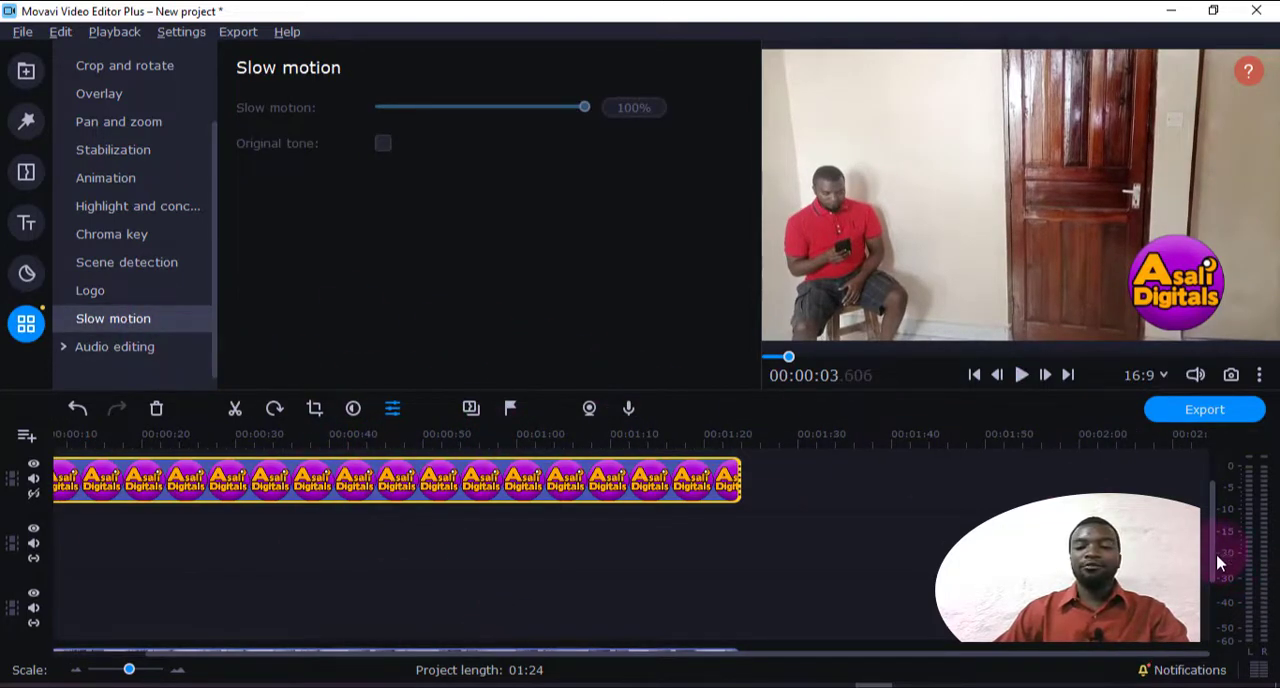
{"action": "scroll", "coordinate": [1215, 557], "scroll_direction": "down", "scroll_amount": 3}
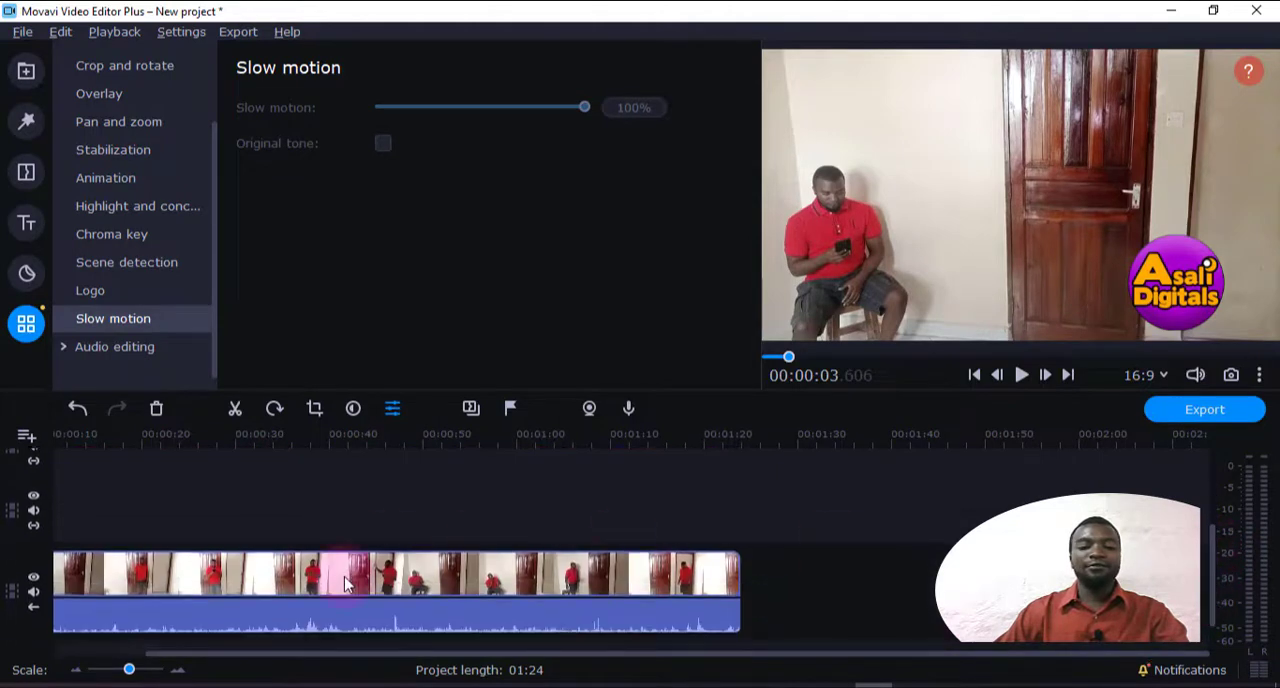
{"action": "left_click", "coordinate": [343, 575]}
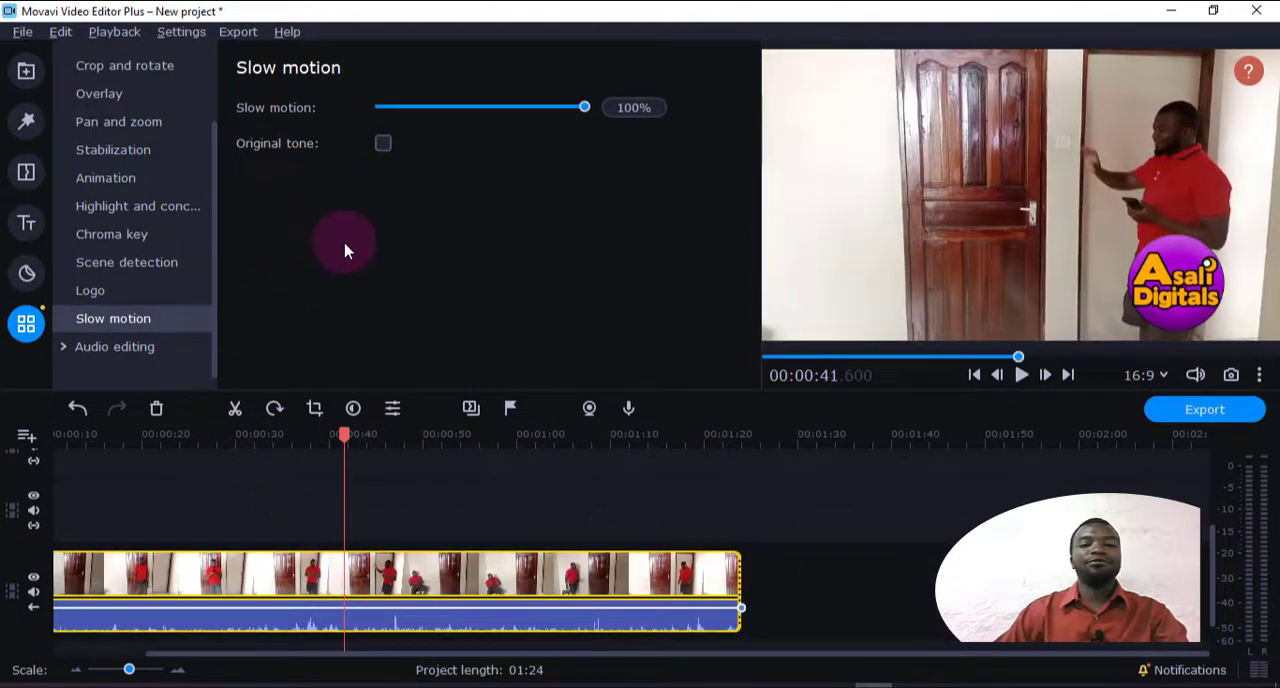
{"action": "left_click_drag", "start_coordinate": [345, 440], "coordinate": [127, 445]}
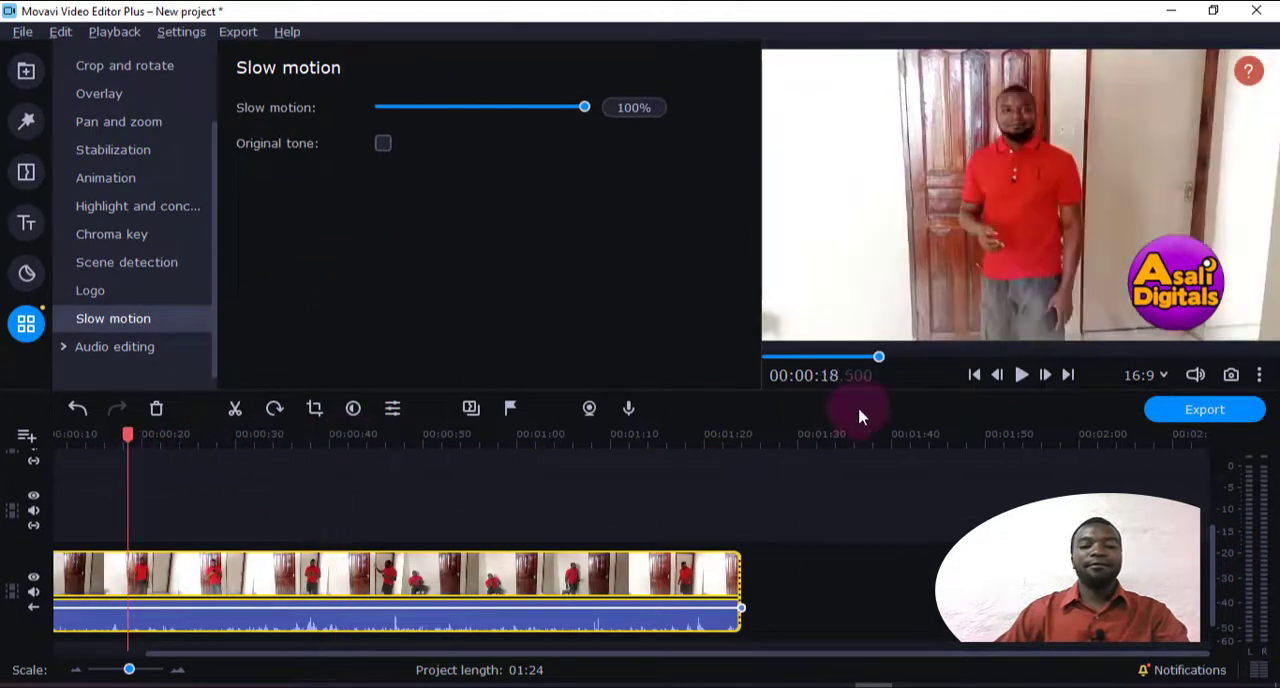
{"action": "left_click", "coordinate": [1030, 386]}
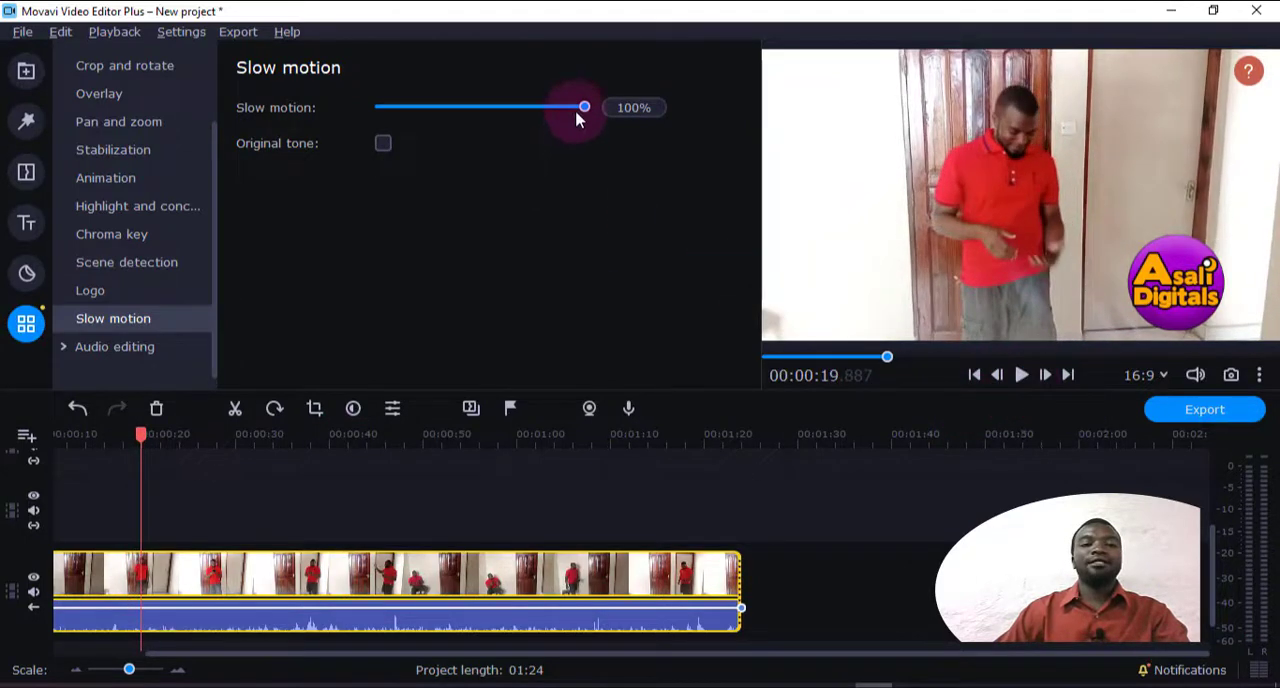
Set the main clip's slow motion to 50% and fit the whole lengthened clip in the timeline
{"action": "left_click_drag", "start_coordinate": [586, 108], "coordinate": [469, 109]}
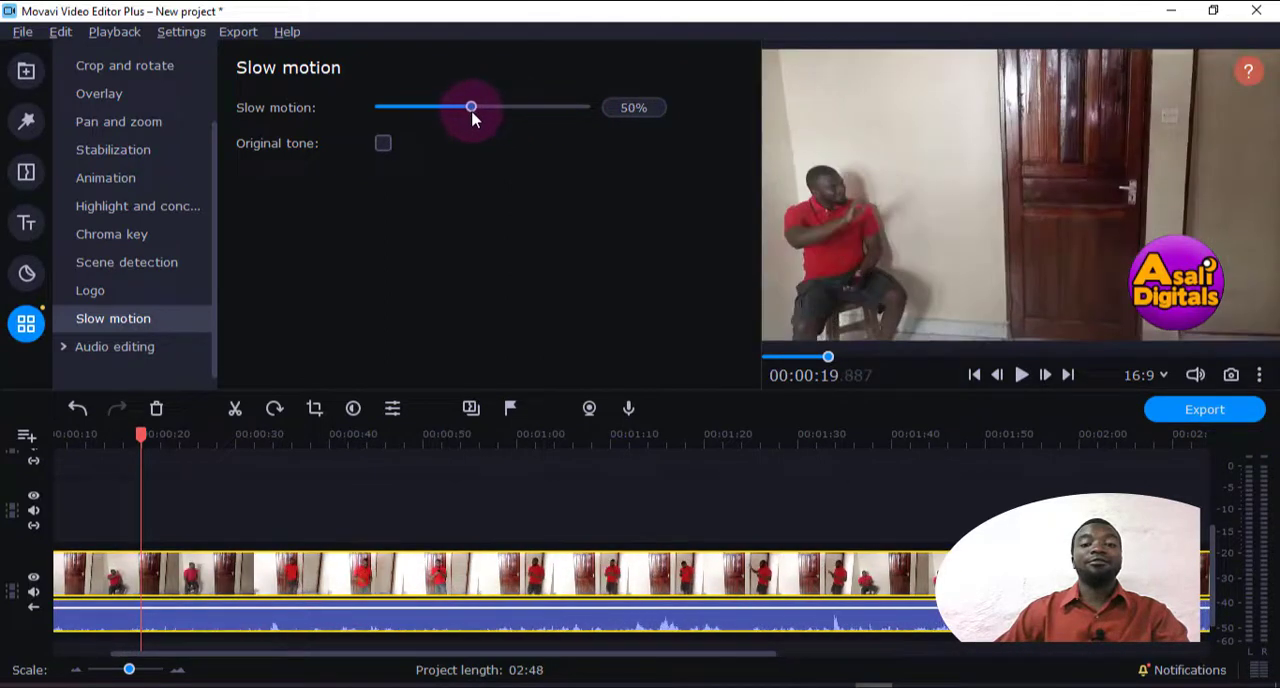
{"action": "left_click", "coordinate": [136, 669]}
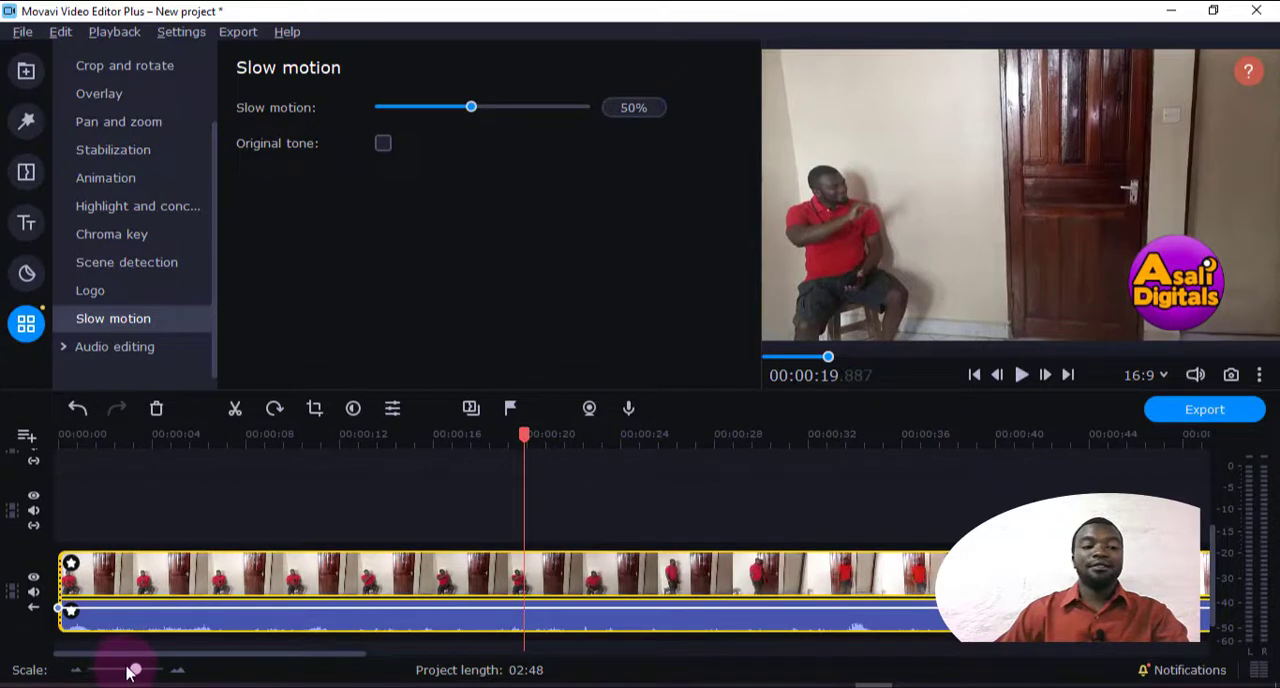
{"action": "left_click_drag", "start_coordinate": [128, 671], "coordinate": [118, 676]}
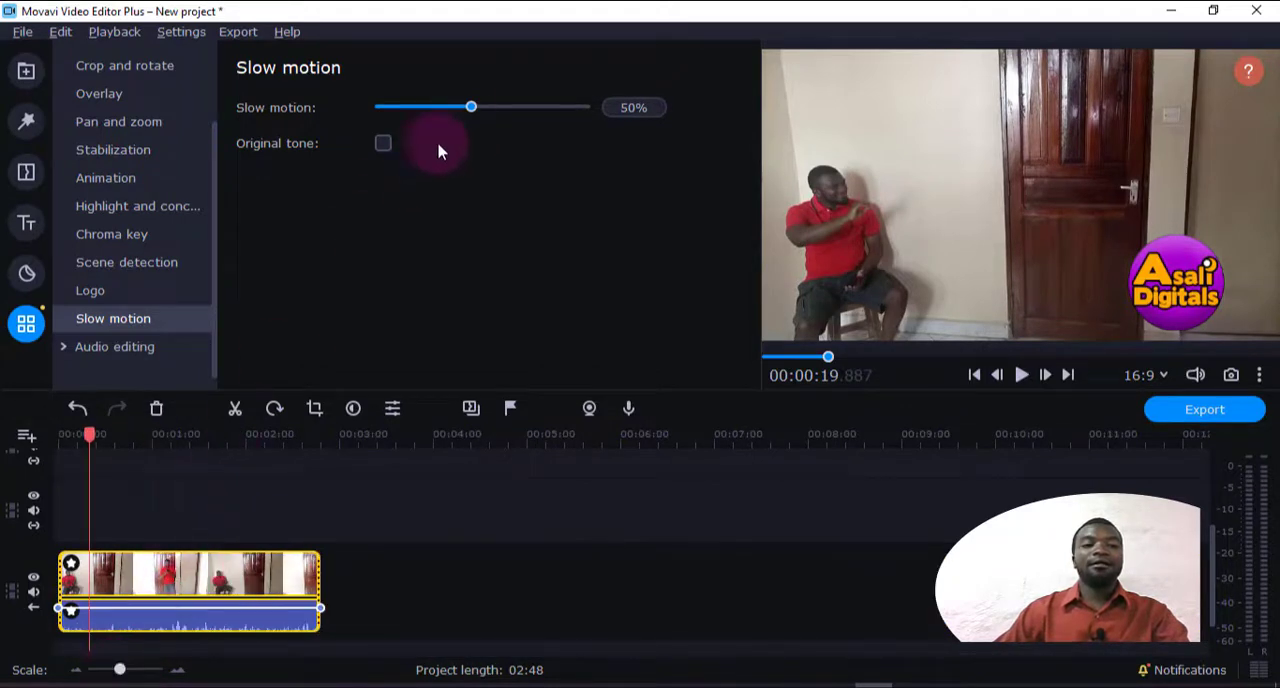
Lower the main clip's slow motion to 36% and further to 10%, previewing the playback
{"action": "left_click_drag", "start_coordinate": [470, 108], "coordinate": [439, 112]}
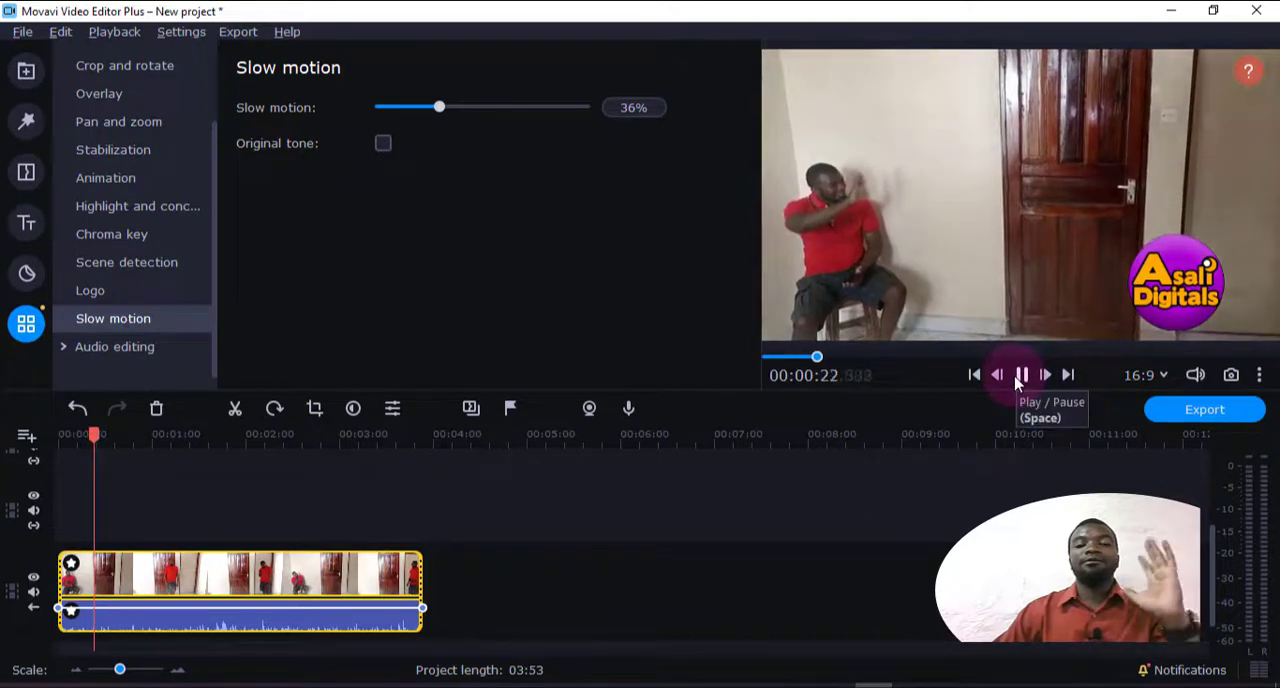
{"action": "left_click_drag", "start_coordinate": [437, 106], "coordinate": [381, 107]}
{"action": "left_click", "coordinate": [1021, 374]}
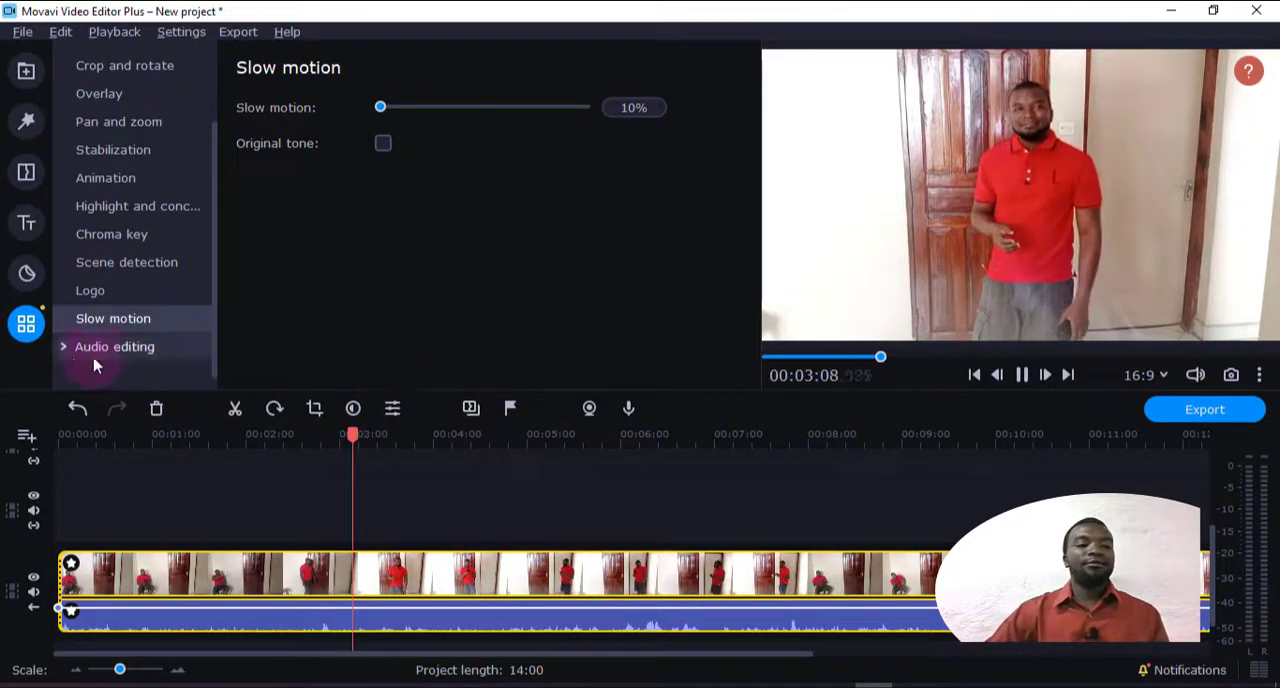
Expand the Audio editing group and look through the list of available tools
{"action": "scroll", "coordinate": [100, 350], "scroll_direction": "down", "scroll_amount": 5}
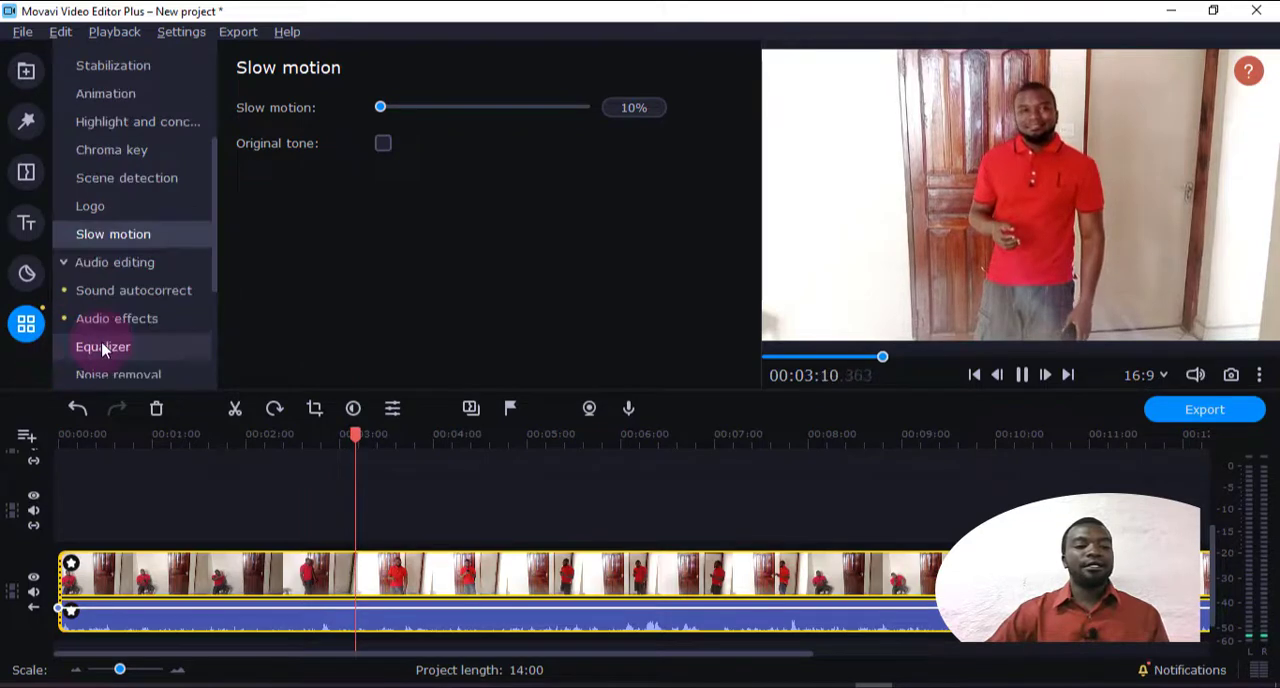
{"action": "scroll", "coordinate": [105, 348], "scroll_direction": "up", "scroll_amount": 6}
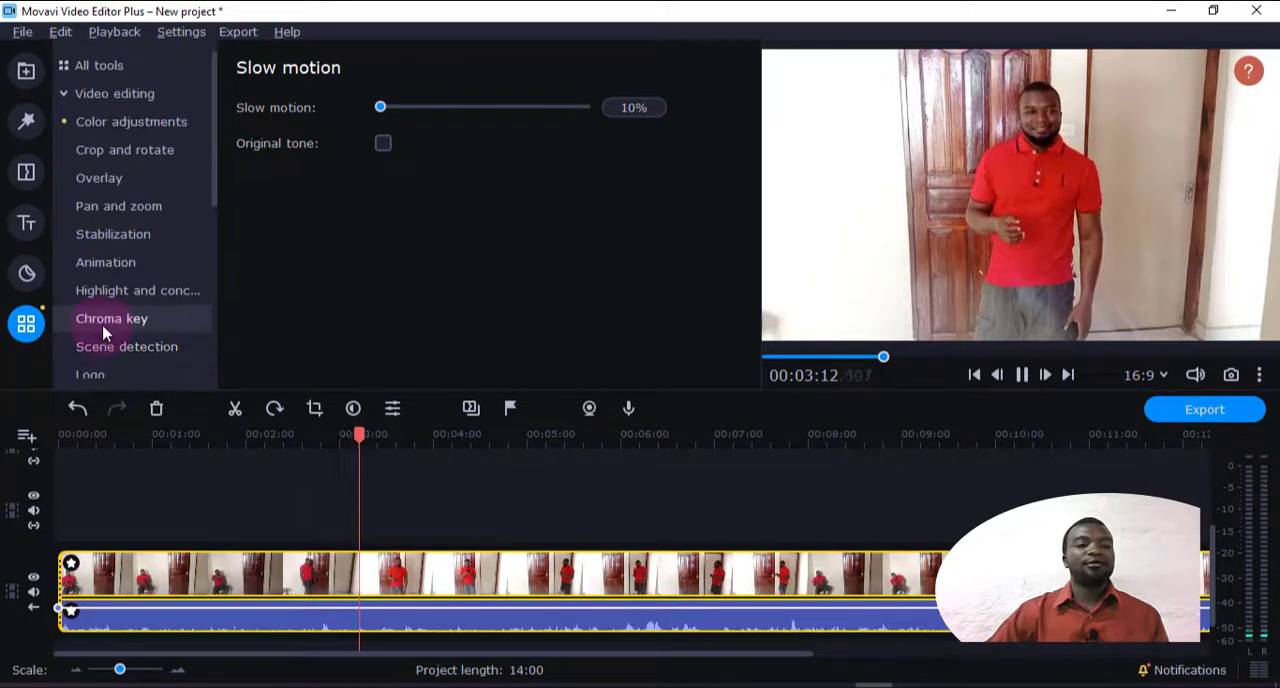